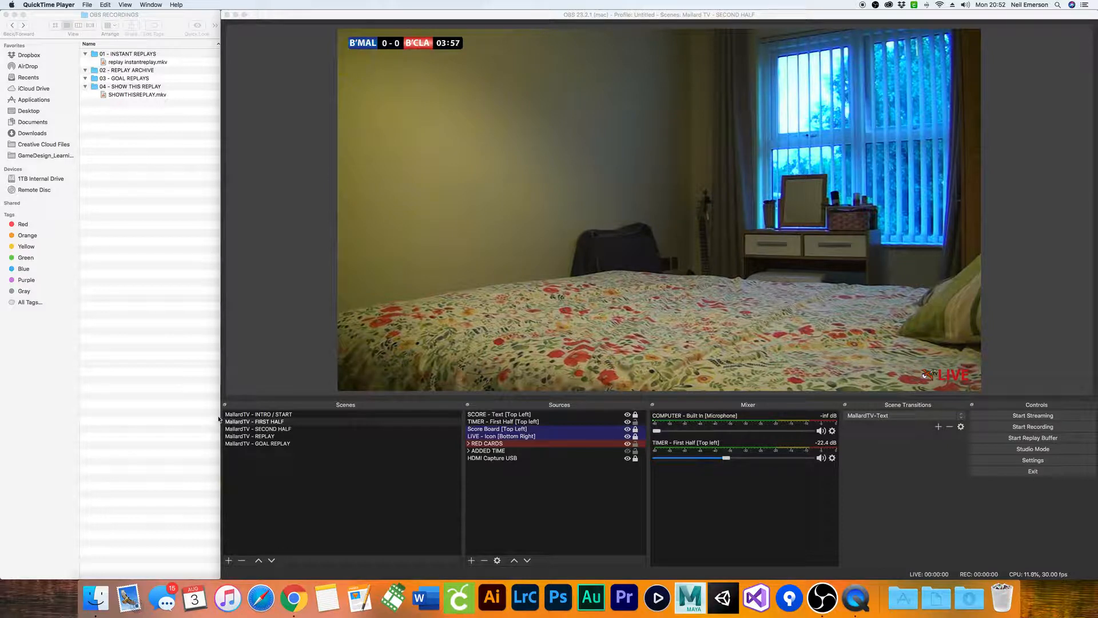
Switch to the MallardTV - FIRST HALF scene and review the recording path, replay buffer and filename formatting settings.
{"action": "left_click", "coordinate": [260, 429]}
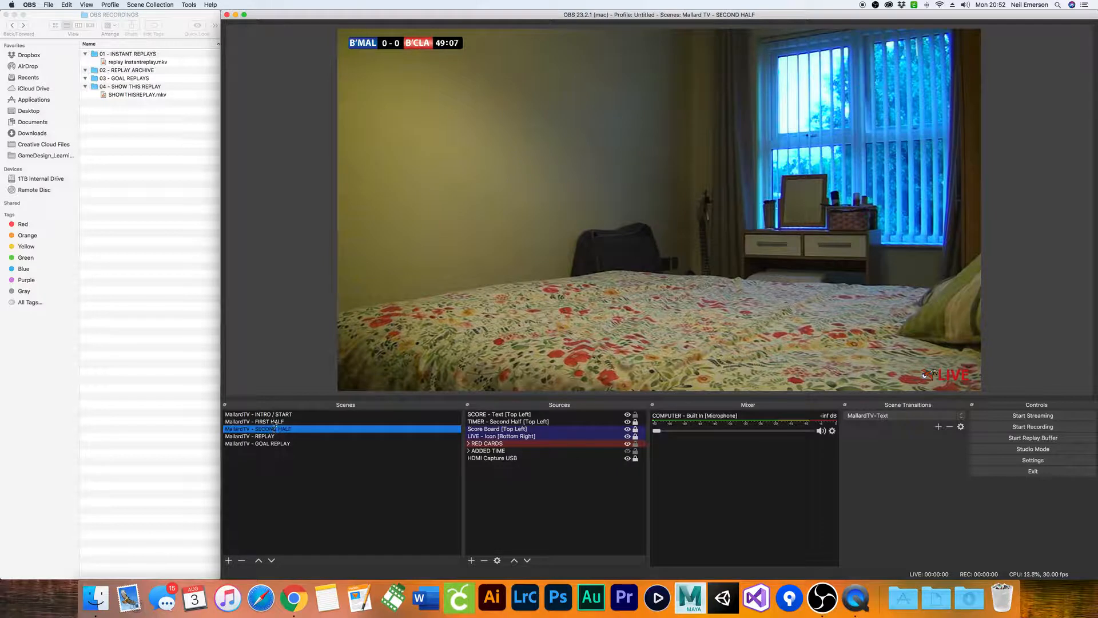
{"action": "left_click", "coordinate": [275, 423]}
{"action": "left_click", "coordinate": [34, 4]}
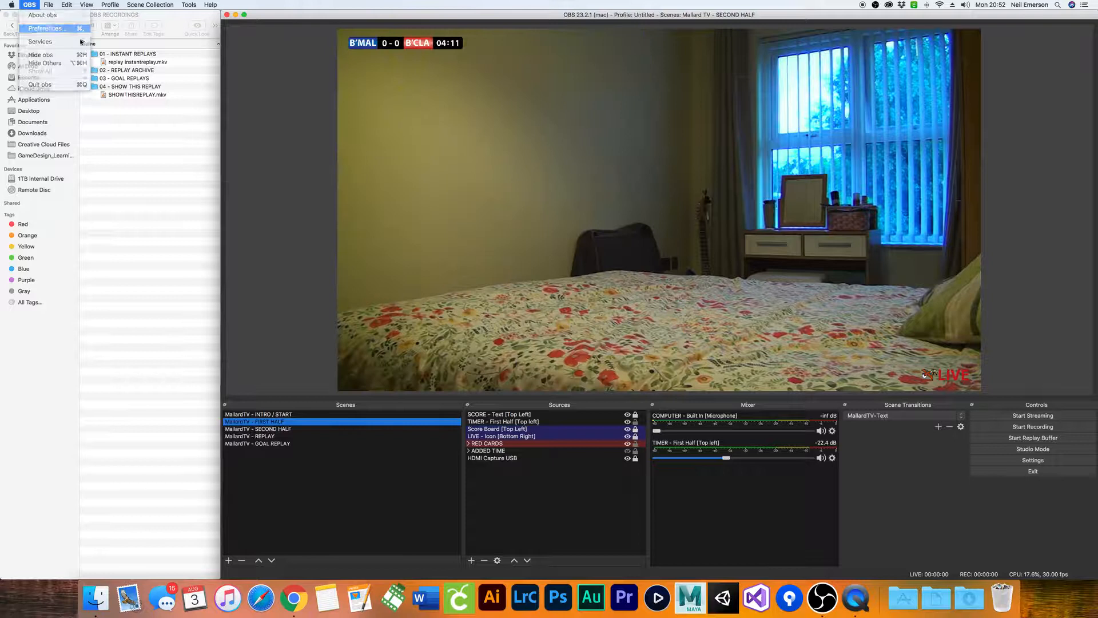
{"action": "left_click", "coordinate": [313, 94]}
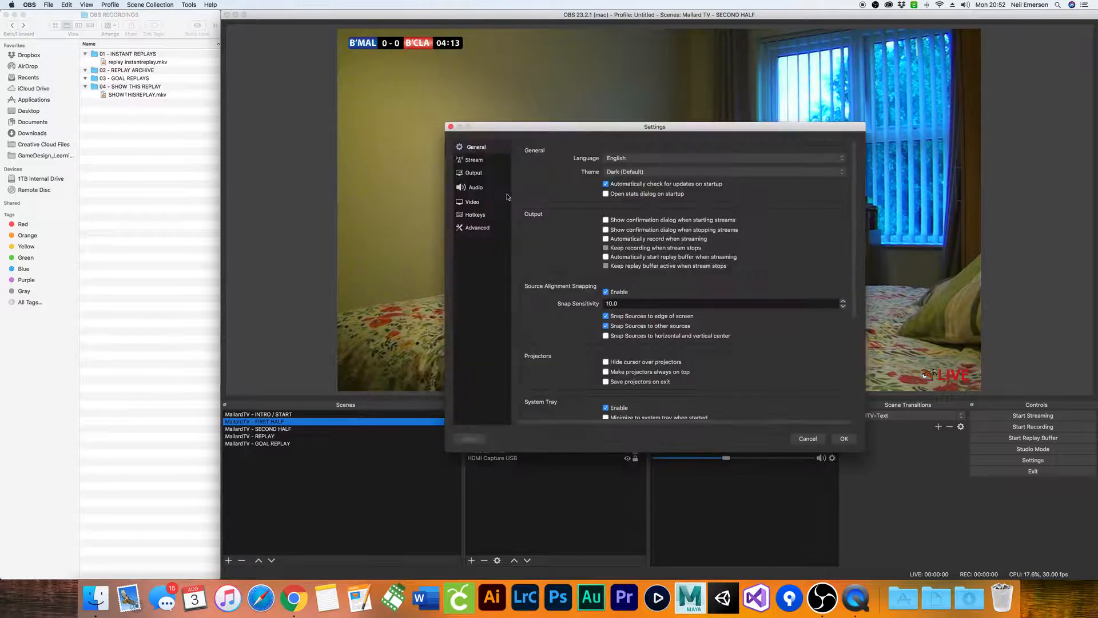
{"action": "left_click", "coordinate": [484, 228]}
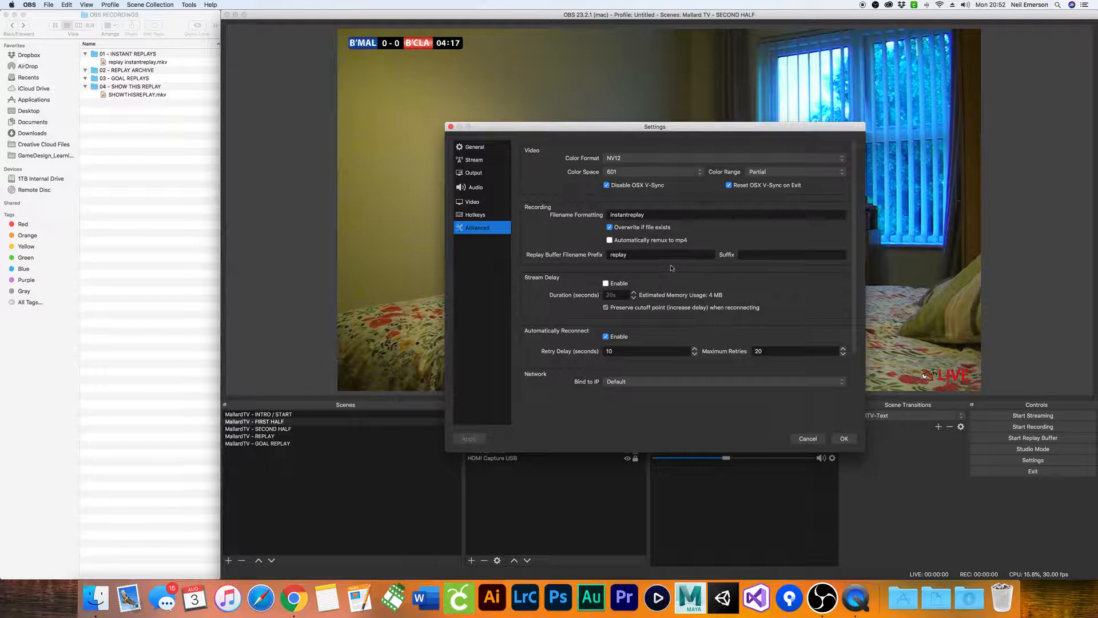
{"action": "left_click", "coordinate": [472, 173]}
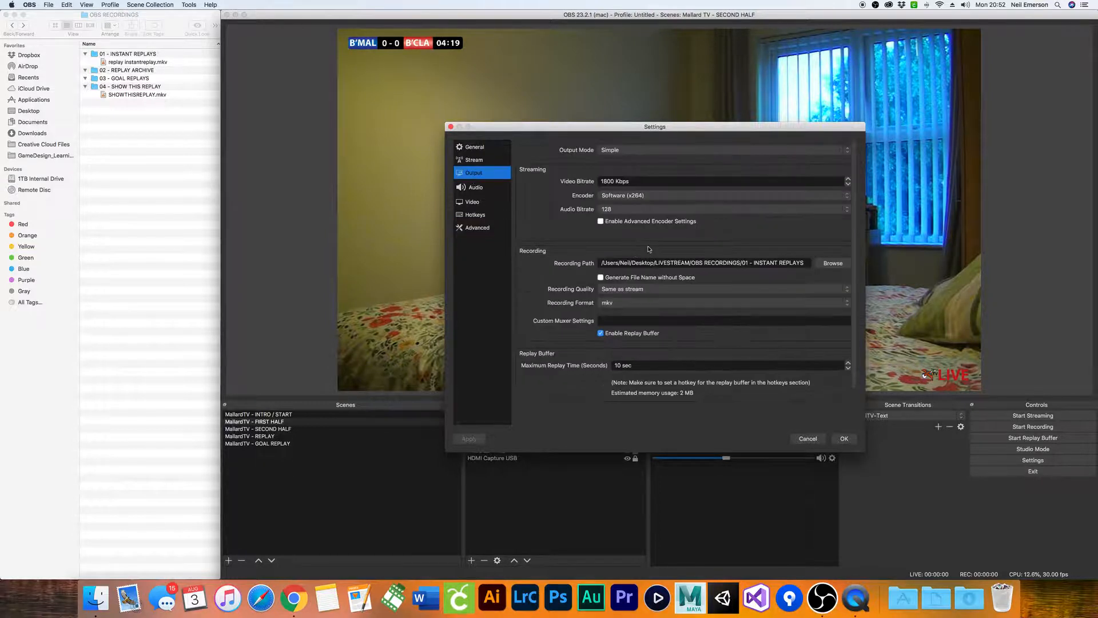
{"action": "scroll", "coordinate": [653, 247], "scroll_direction": "down", "scroll_amount": 1}
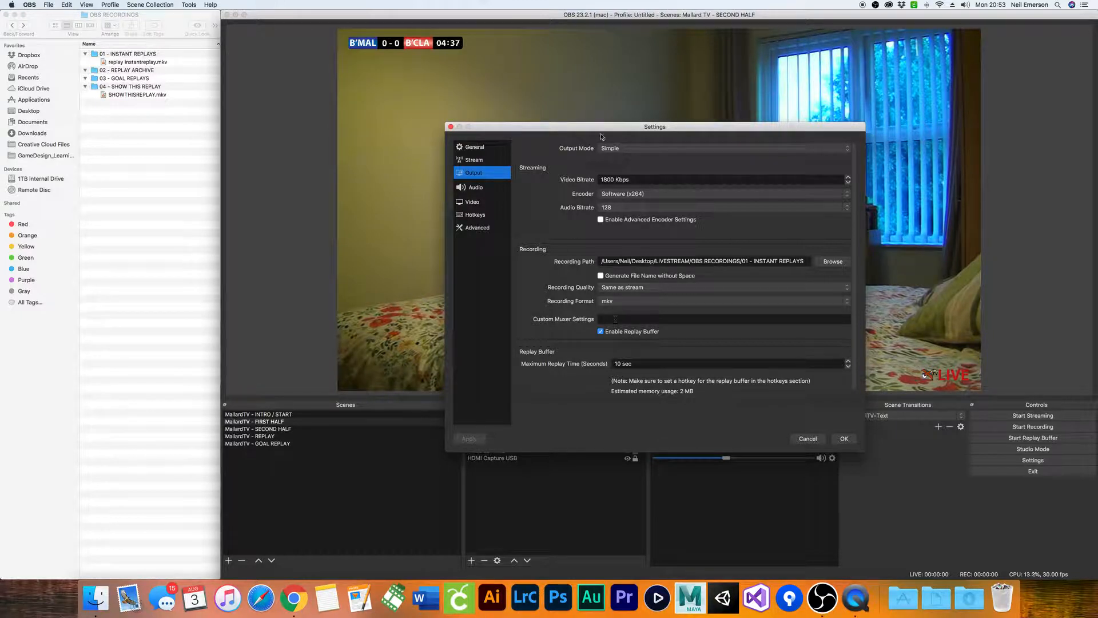
{"action": "left_click", "coordinate": [481, 228]}
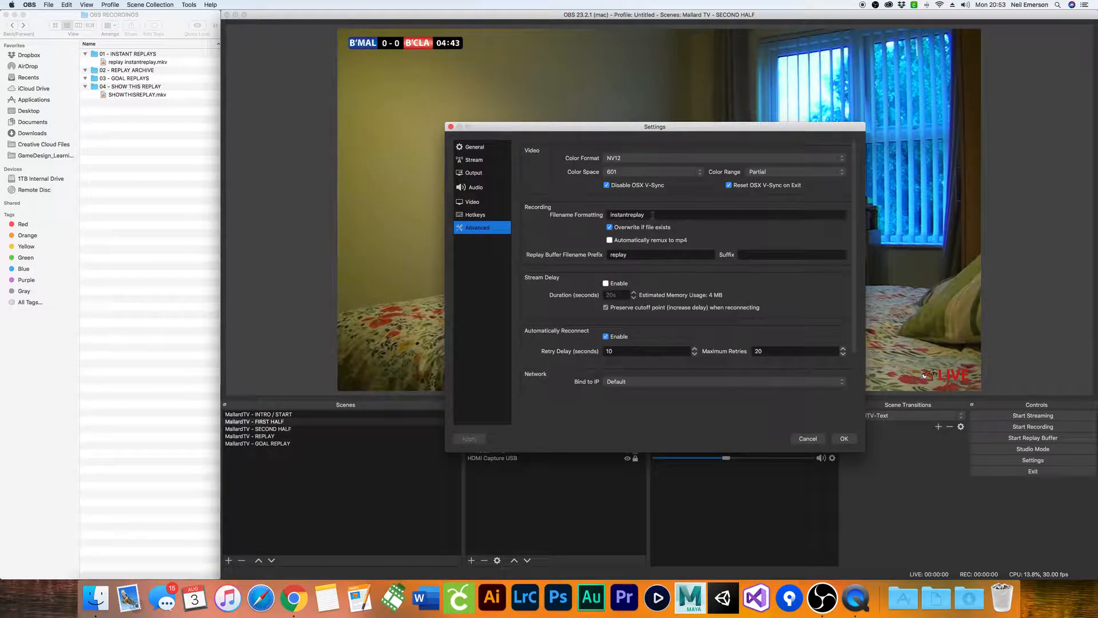
{"action": "mouse_move", "coordinate": [652, 215]}
{"action": "left_click", "coordinate": [844, 438]}
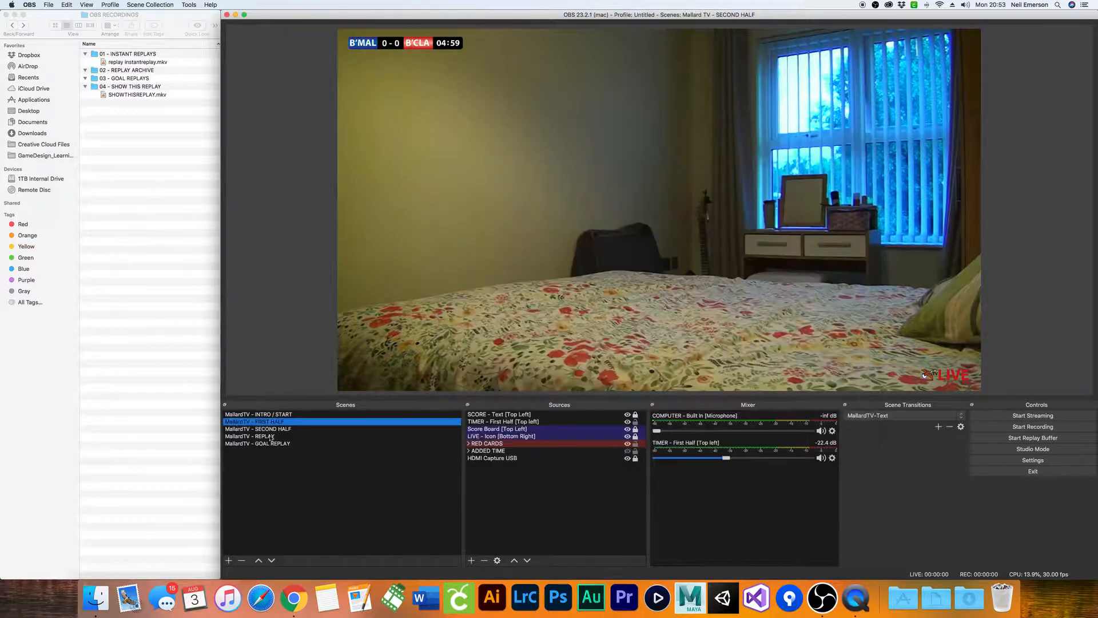
Check which local file the INSTANT-REPLAY VIDEO source uses in the MallardTV - REPLAY scene.
{"action": "left_click", "coordinate": [271, 438]}
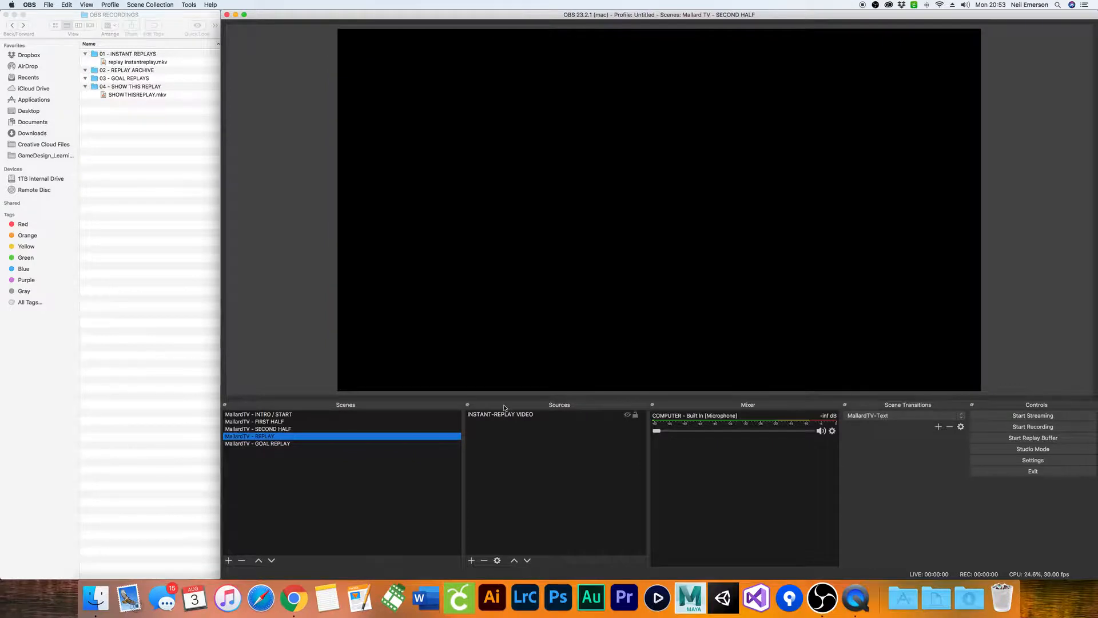
{"action": "double_click", "coordinate": [505, 417]}
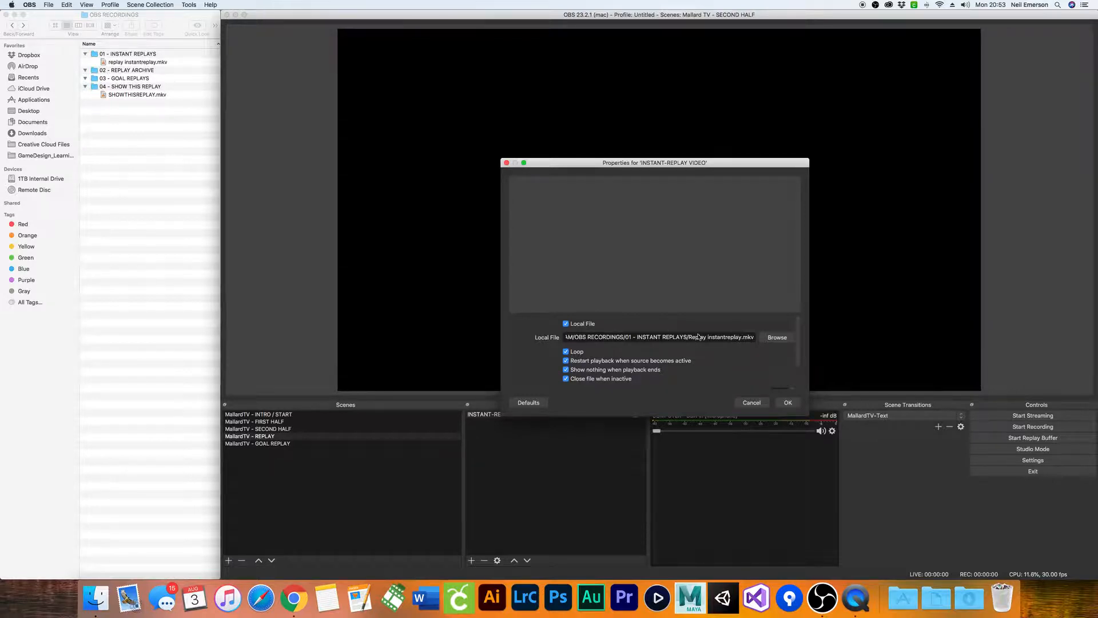
{"action": "left_click", "coordinate": [788, 403]}
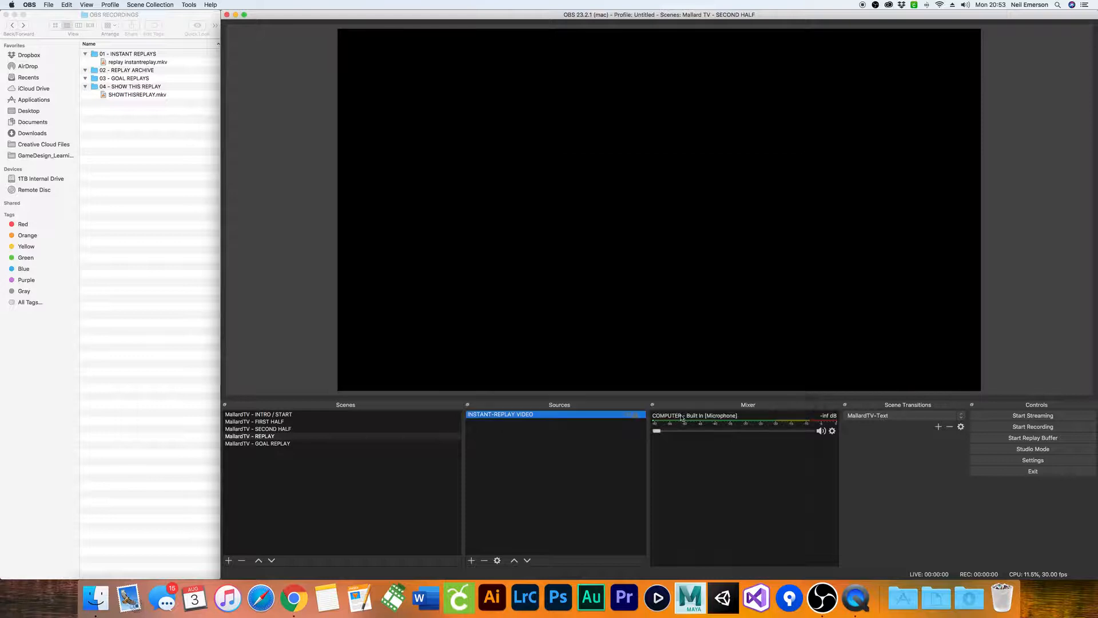
Switch to the MallardTV - FIRST HALF scene and start both the recording and the replay buffer.
{"action": "left_click", "coordinate": [274, 422]}
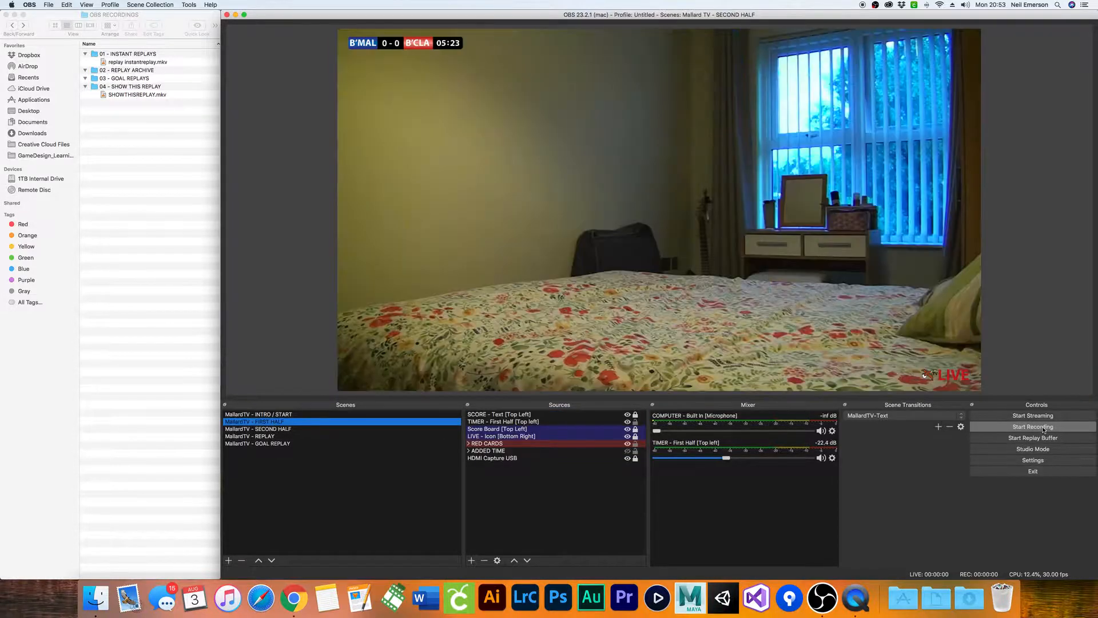
{"action": "left_click", "coordinate": [1044, 428]}
{"action": "left_click", "coordinate": [1054, 438]}
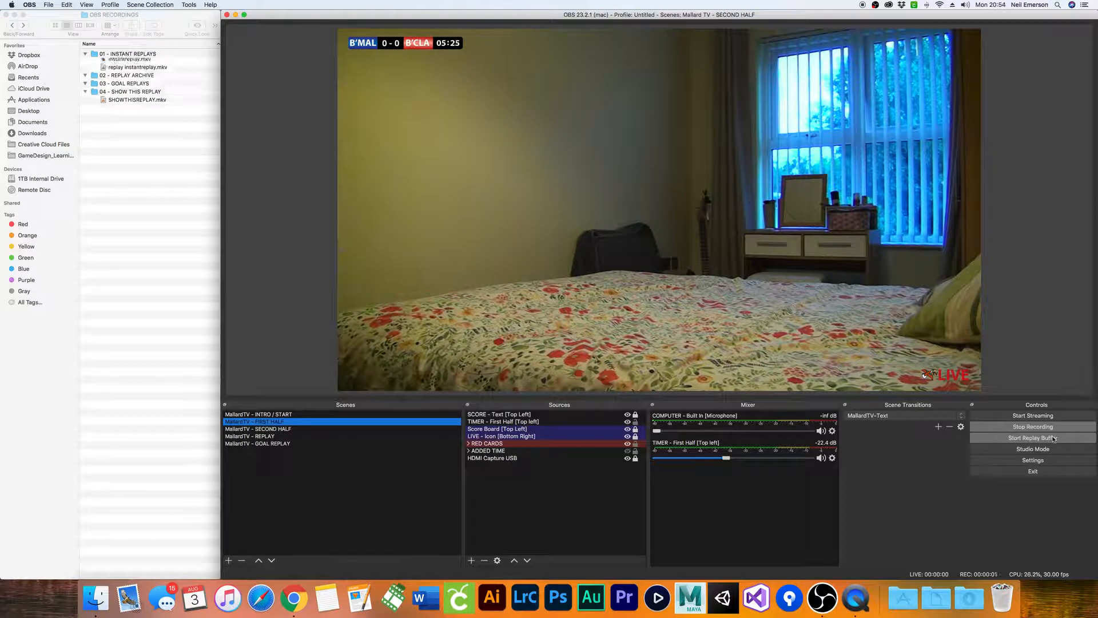
Review the hotkeys assigned to the replay buffer and to saving a replay.
{"action": "left_click", "coordinate": [29, 5]}
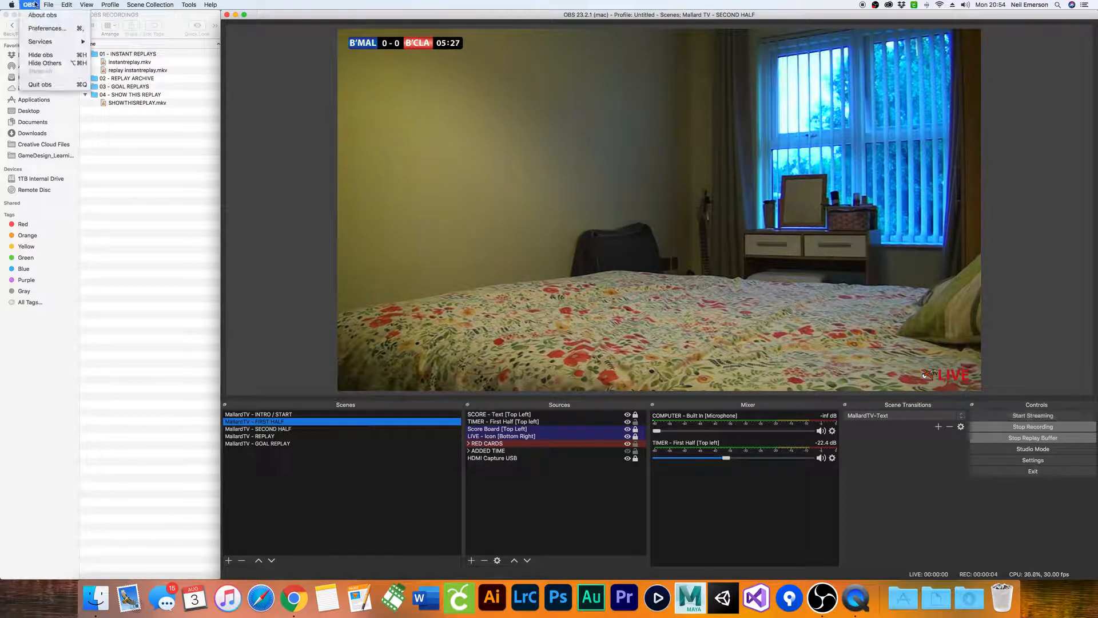
{"action": "left_click", "coordinate": [47, 30]}
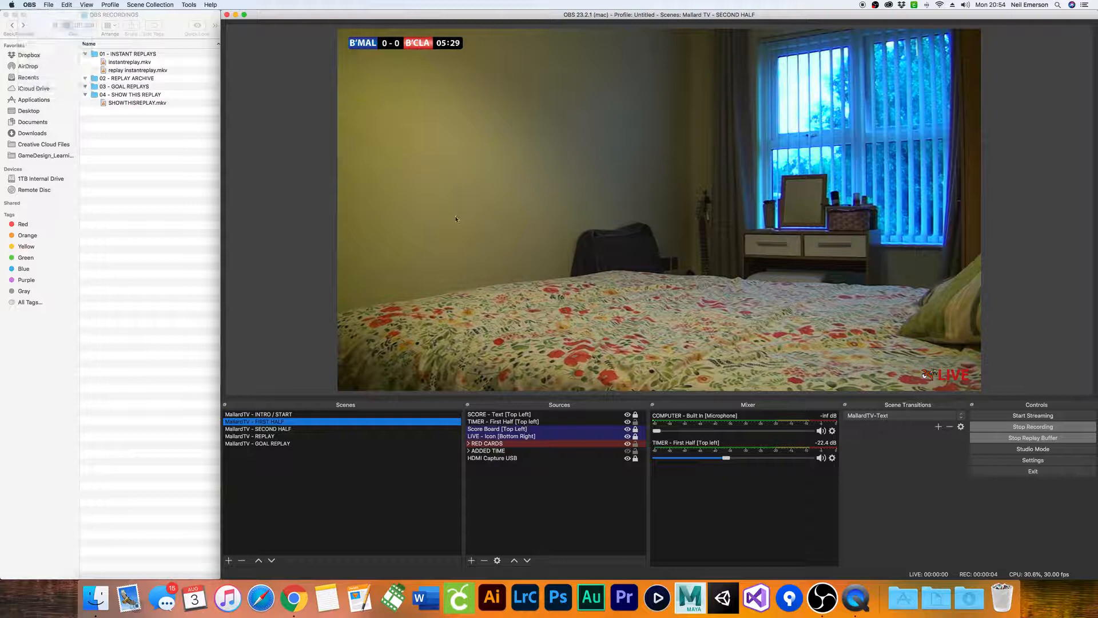
{"action": "left_click", "coordinate": [475, 214]}
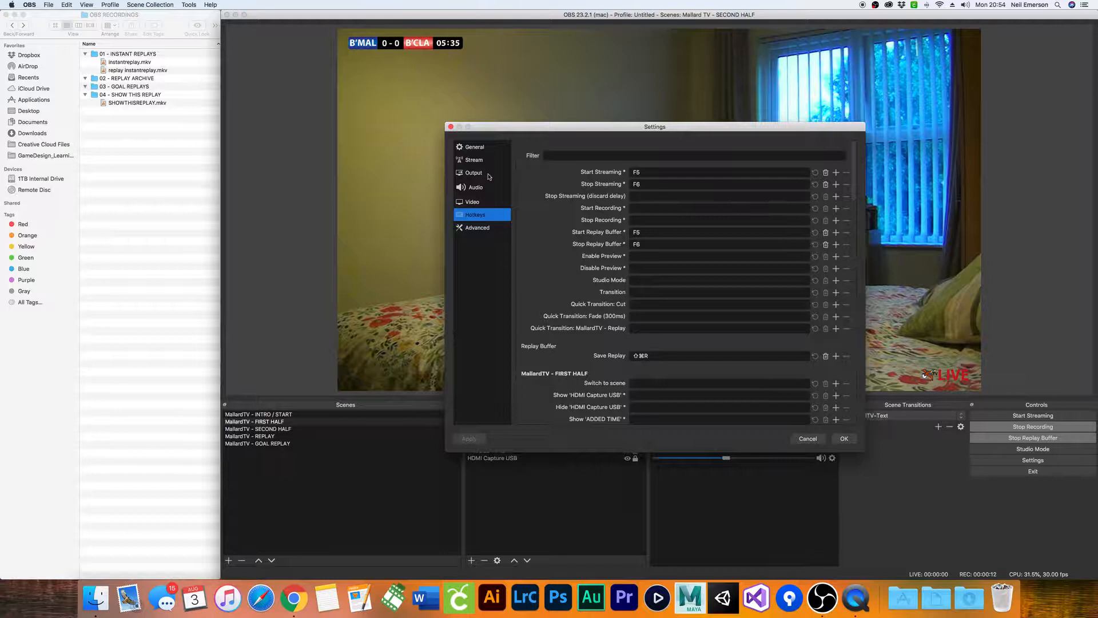
{"action": "left_click", "coordinate": [846, 439]}
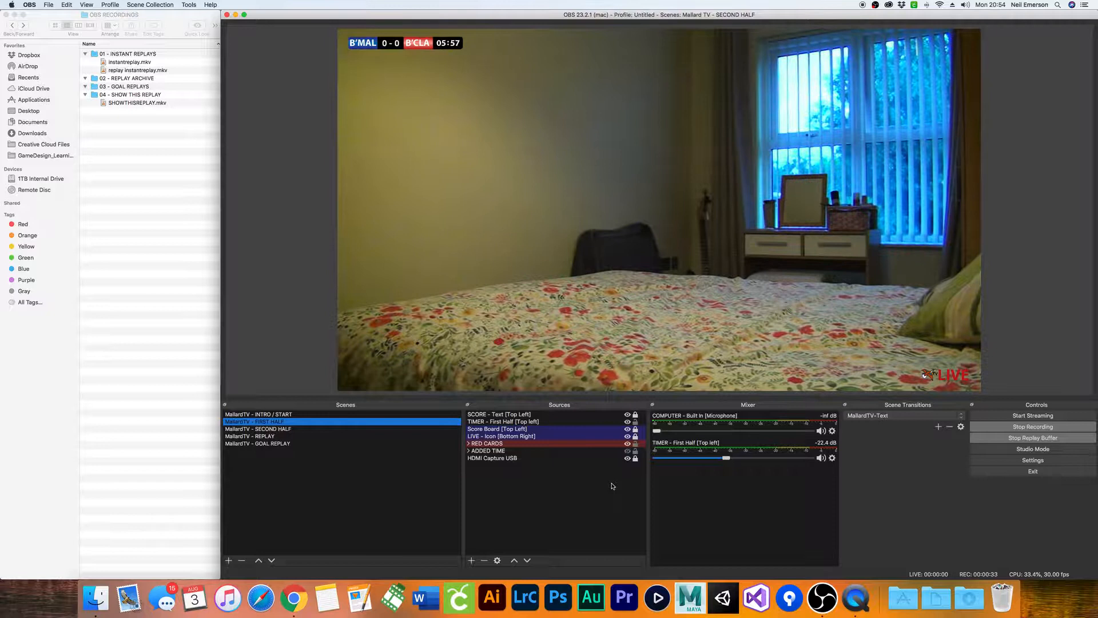
Make the INSTANT-REPLAY VIDEO source visible in the MallardTV - REPLAY scene.
{"action": "left_click", "coordinate": [266, 437]}
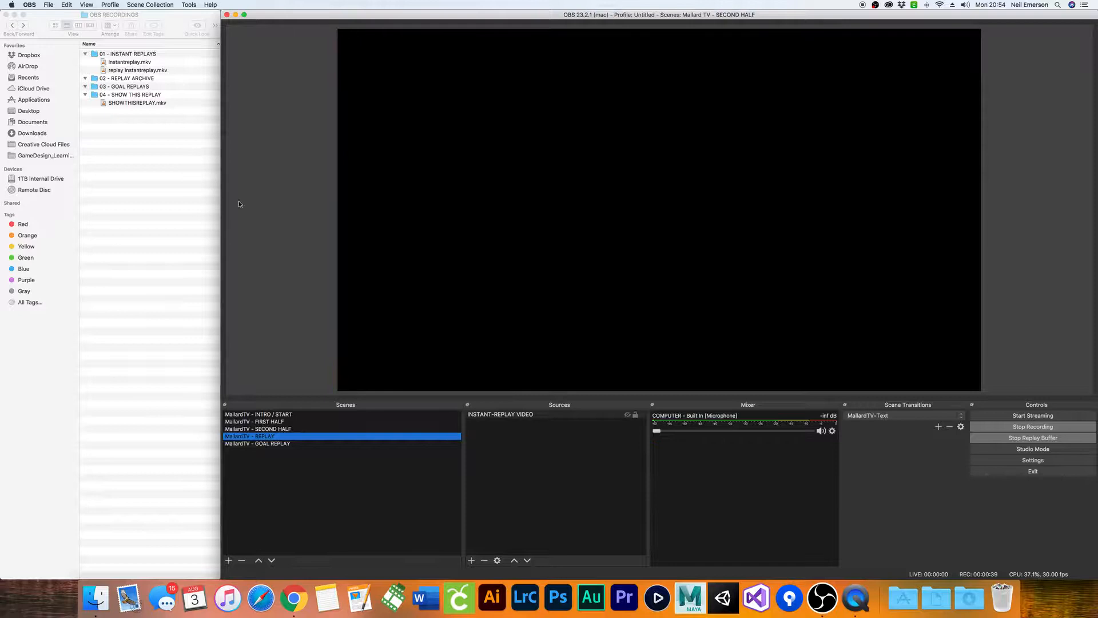
{"action": "left_click", "coordinate": [627, 415]}
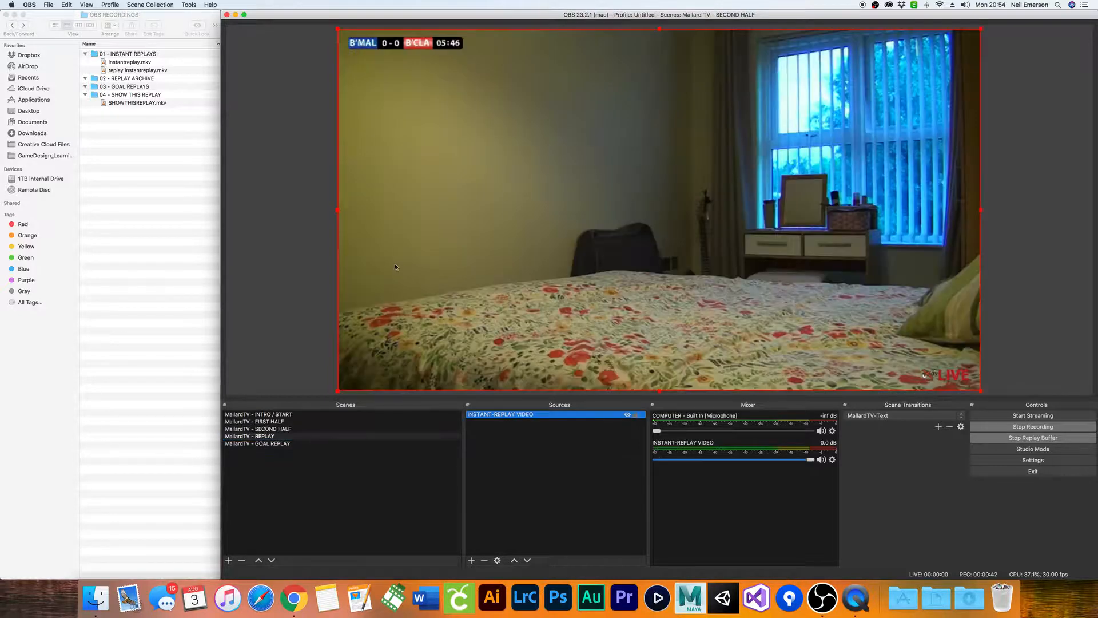
Move instantreplay.mkv from the 01 - INSTANT REPLAYS folder to the Trash.
{"action": "right_click", "coordinate": [125, 62]}
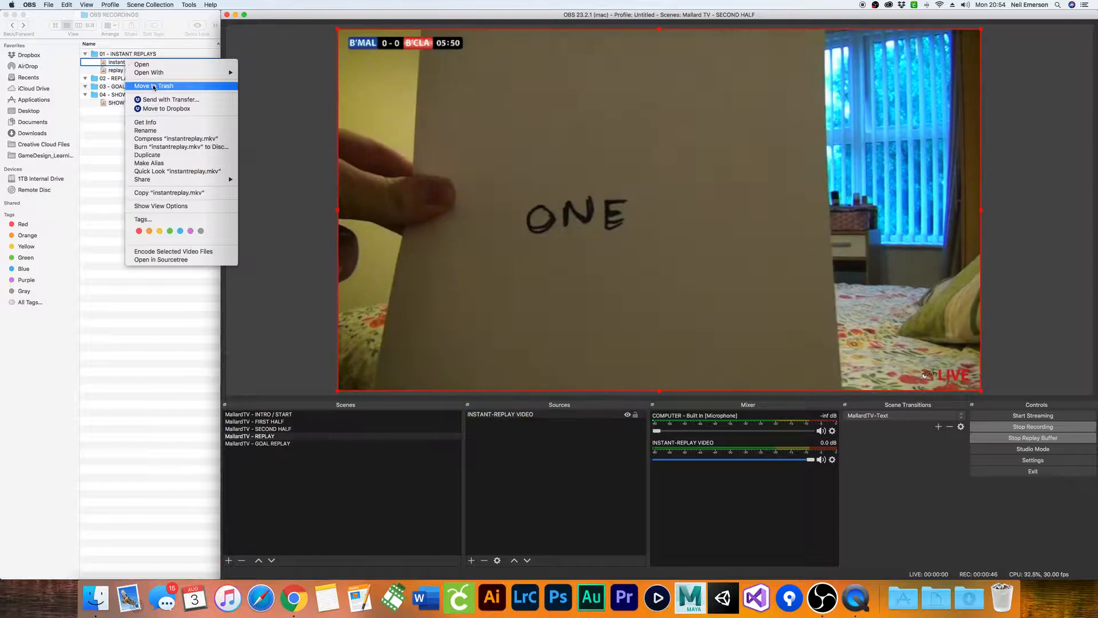
{"action": "left_click", "coordinate": [161, 85]}
{"action": "left_click", "coordinate": [220, 199]}
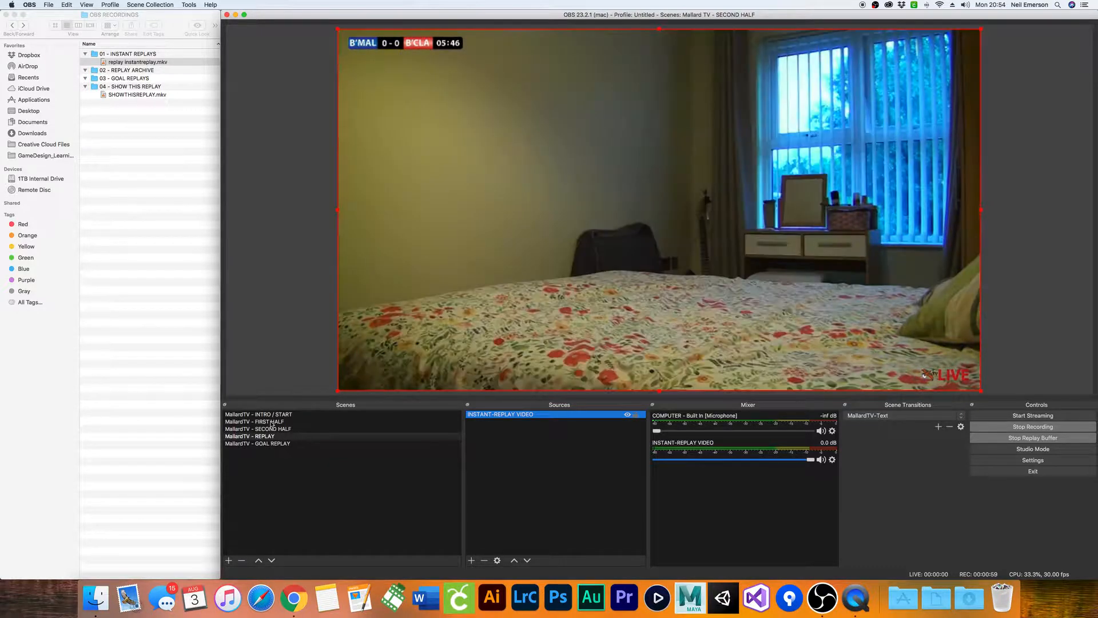
View the replay clip in the MallardTV - REPLAY scene between two views of the FIRST HALF scene.
{"action": "left_click", "coordinate": [272, 422]}
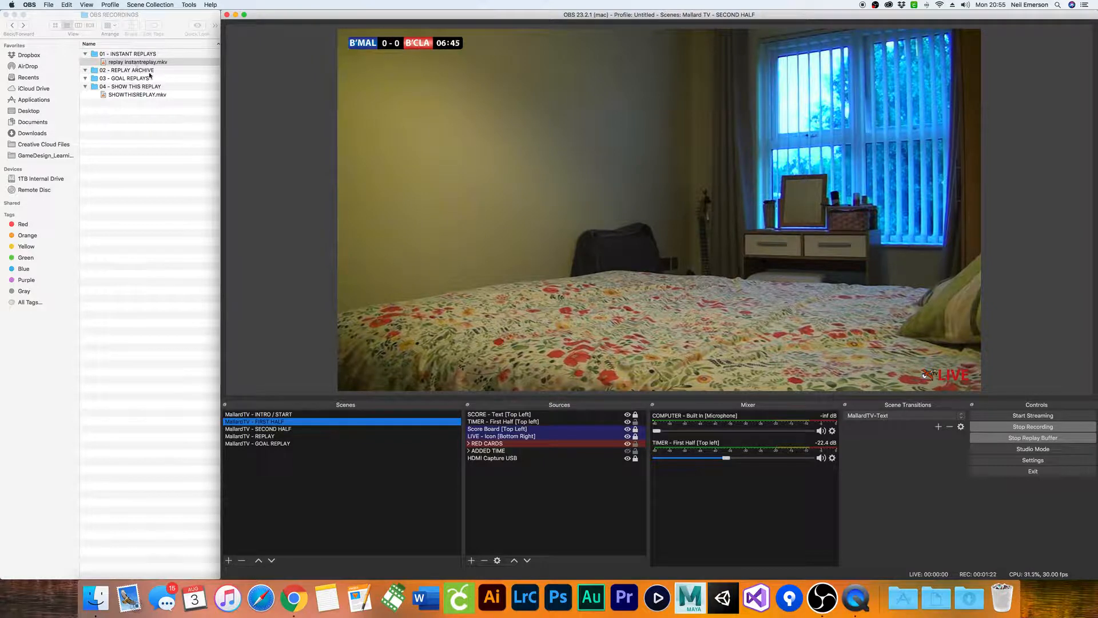
{"action": "left_click", "coordinate": [267, 437]}
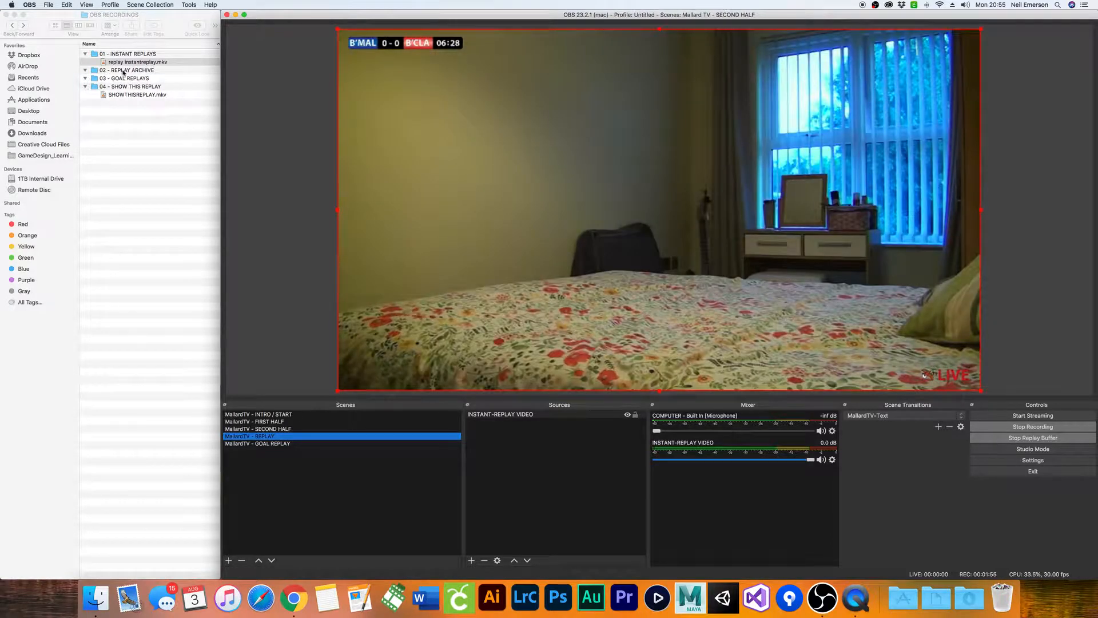
{"action": "left_click", "coordinate": [274, 422]}
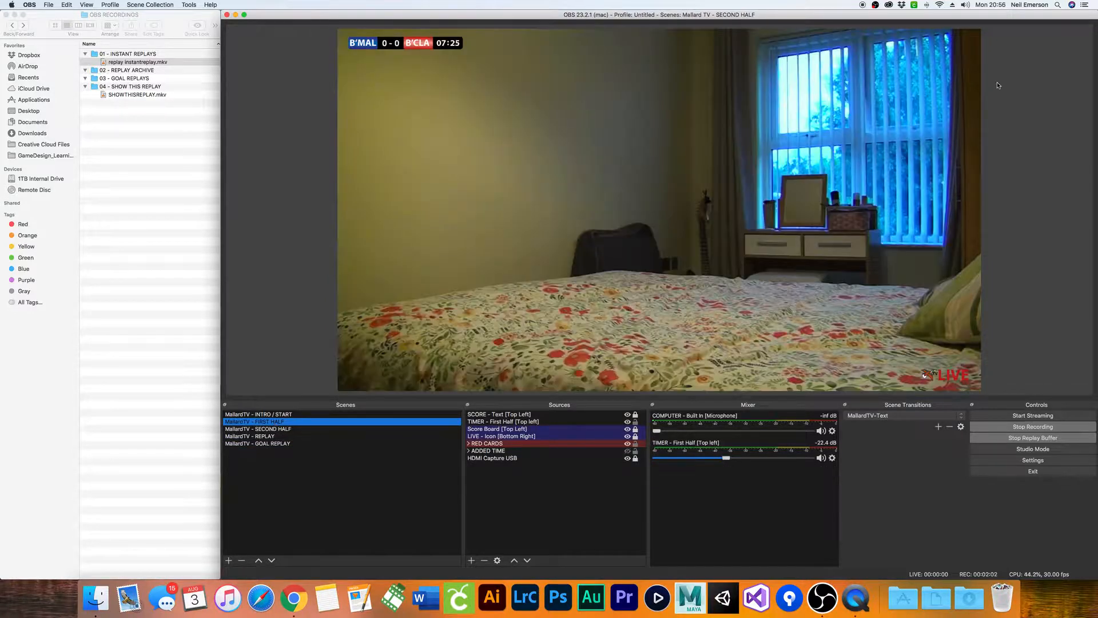
Search for and launch Automator, and create a new document of type Application.
{"action": "left_click", "coordinate": [1055, 7]}
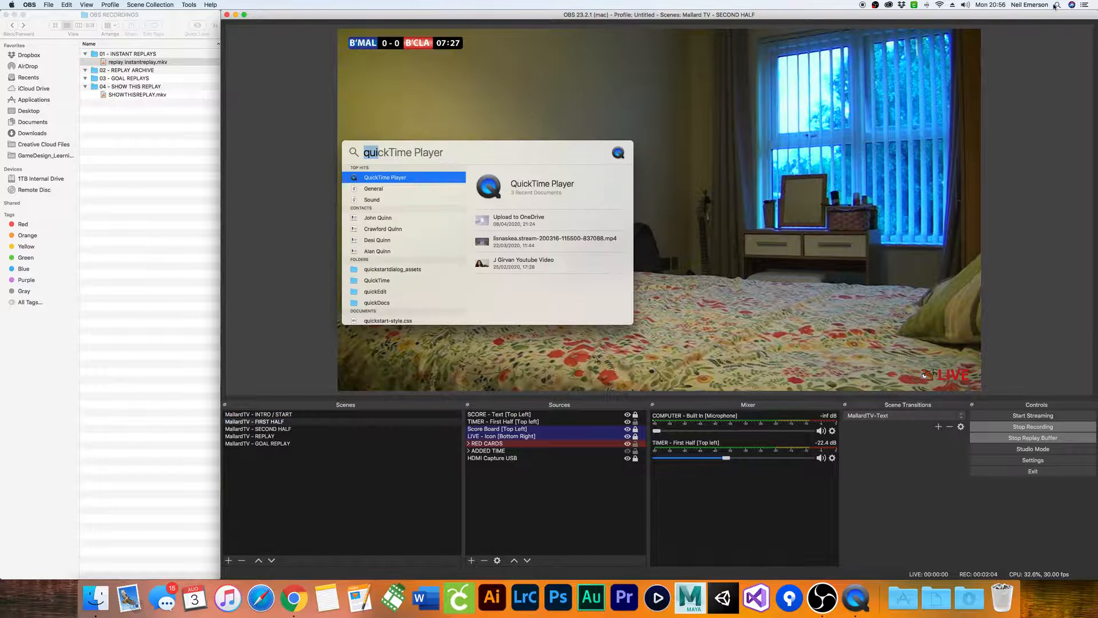
{"action": "type", "text": "auto"}
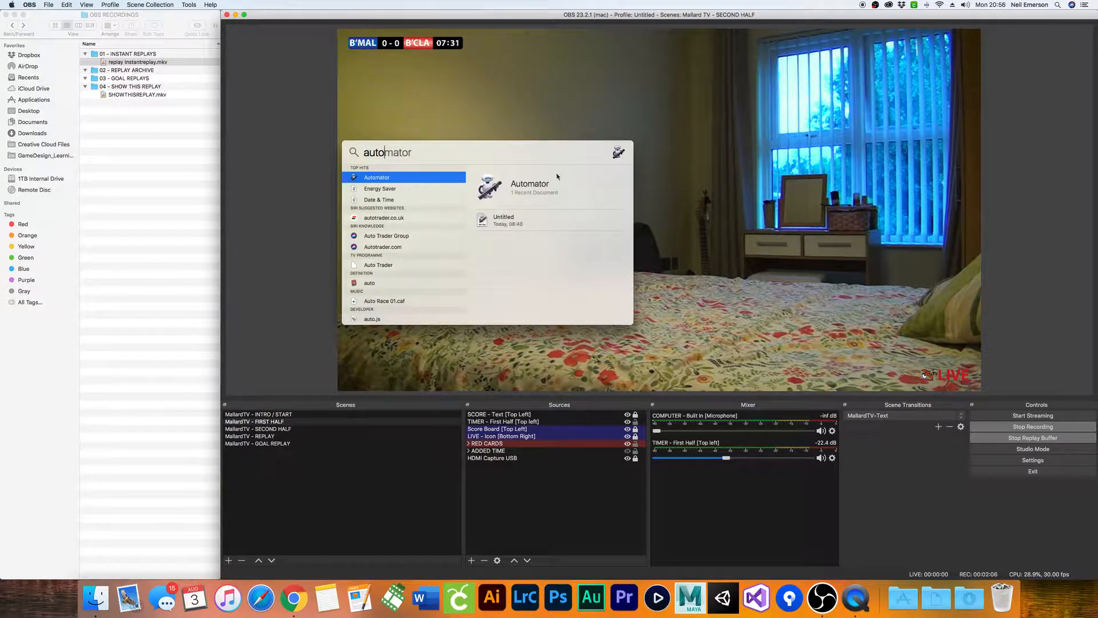
{"action": "left_click", "coordinate": [360, 177]}
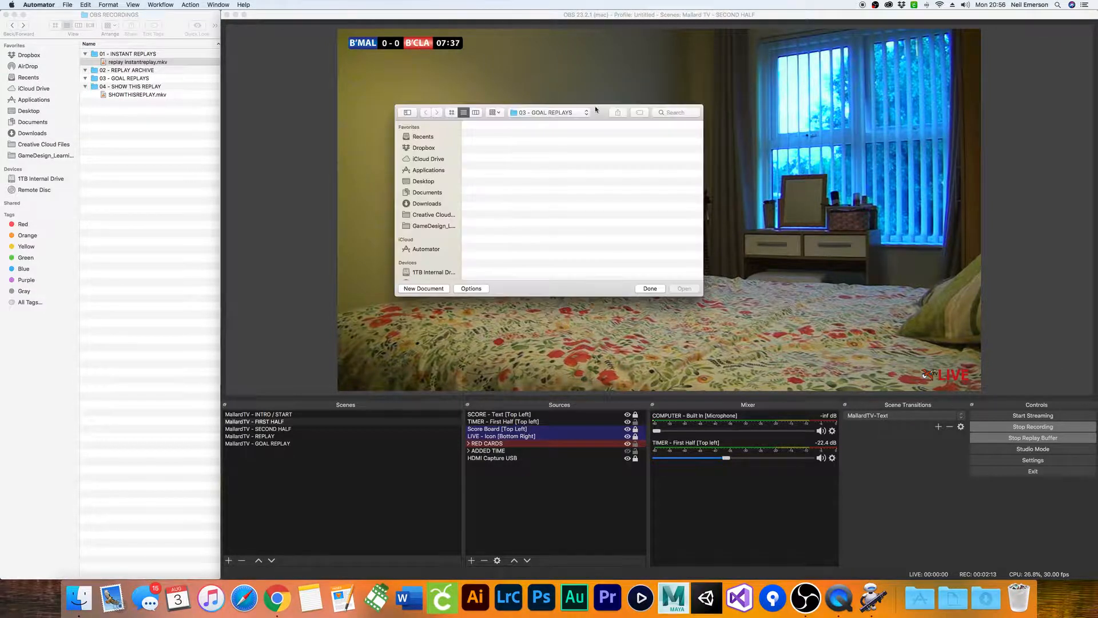
{"action": "left_click_drag", "start_coordinate": [595, 109], "coordinate": [423, 89]}
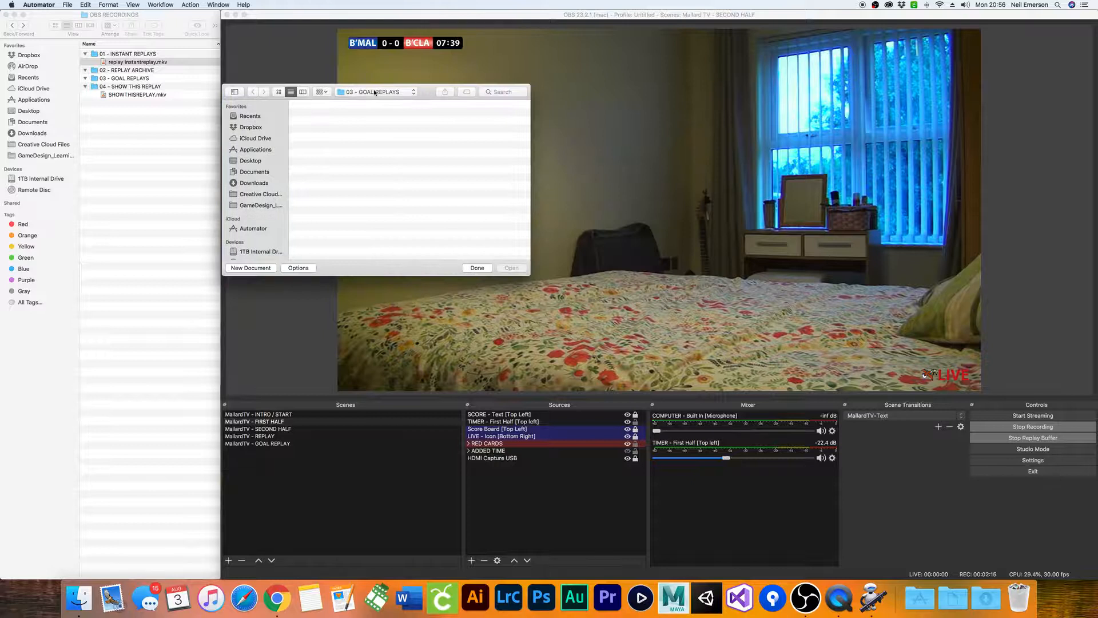
{"action": "left_click", "coordinate": [251, 269]}
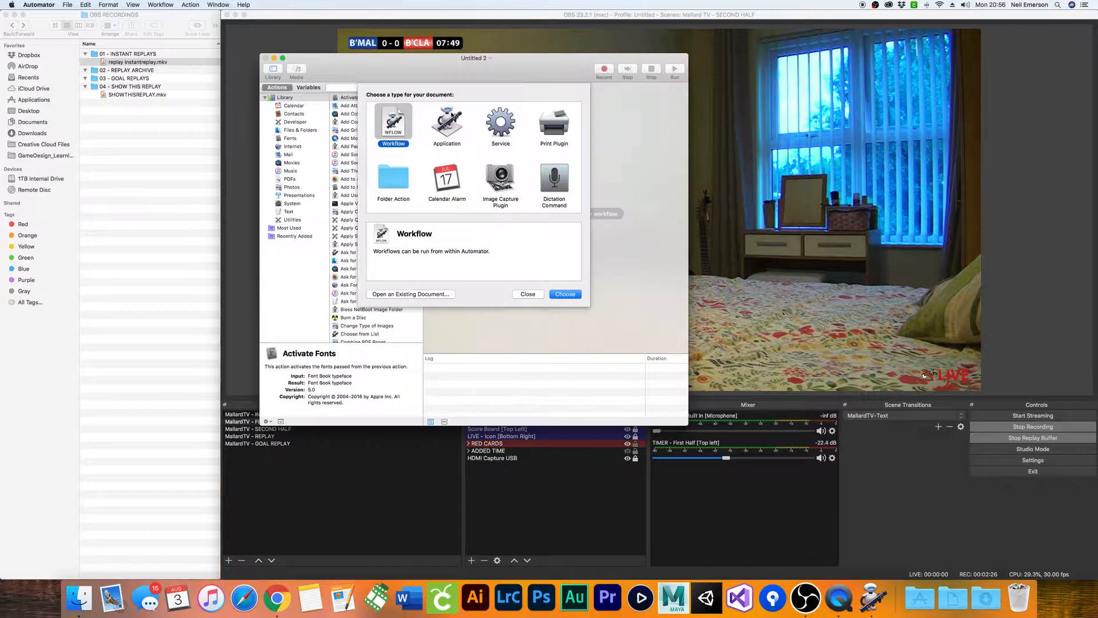
{"action": "double_click", "coordinate": [449, 119]}
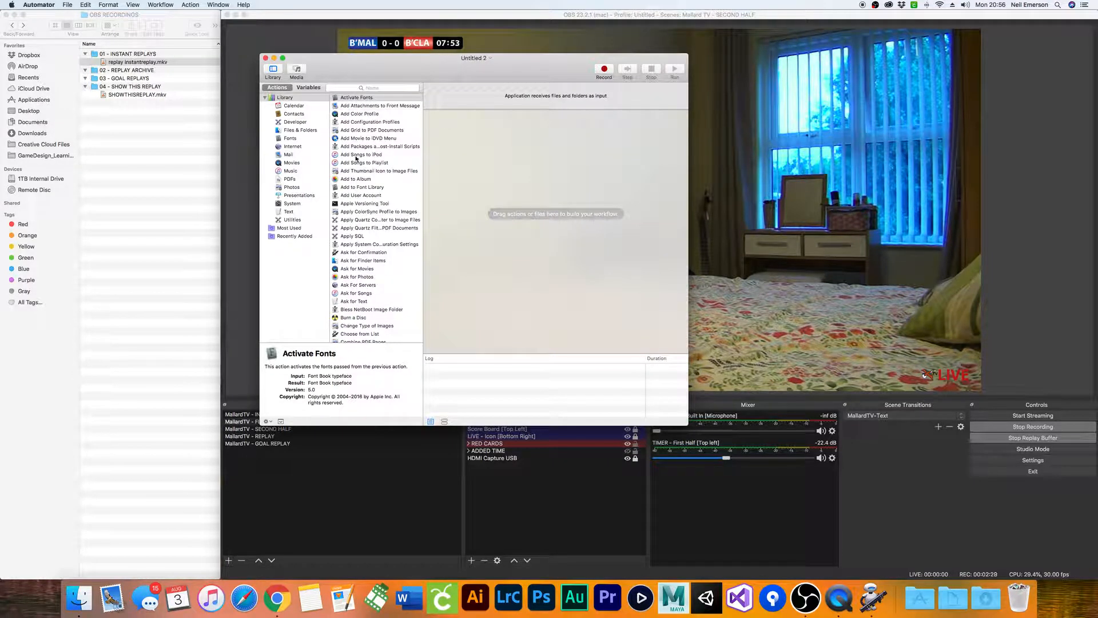
Add the Get Specified Finder Items action from Files & Folders to the workflow.
{"action": "left_click", "coordinate": [298, 131]}
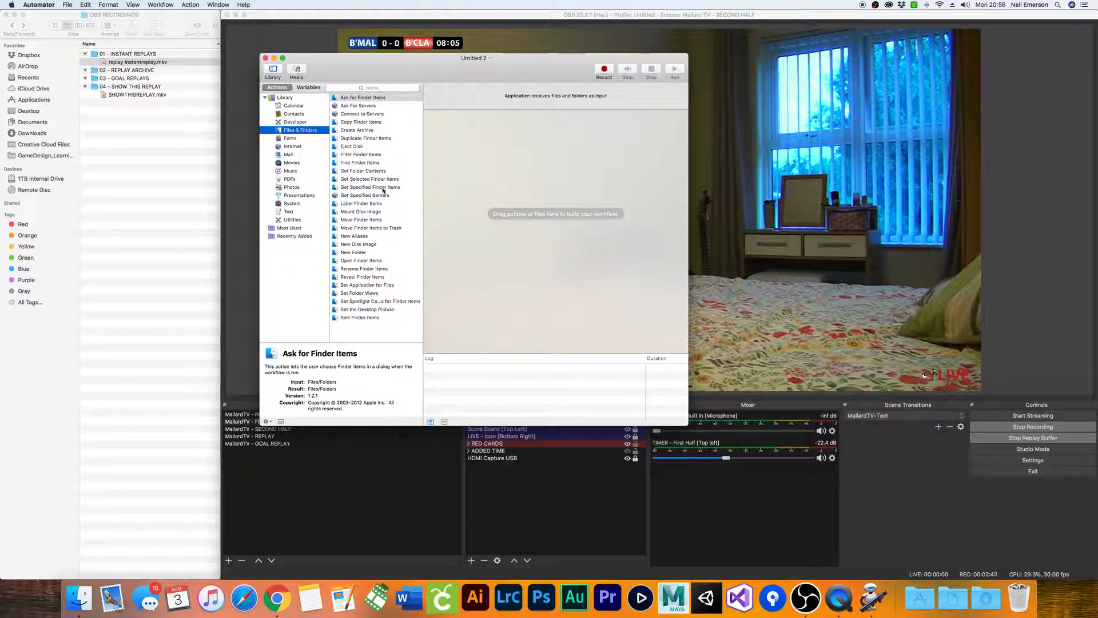
{"action": "key", "text": "Tab"}
{"action": "left_click_drag", "start_coordinate": [378, 191], "coordinate": [485, 180]}
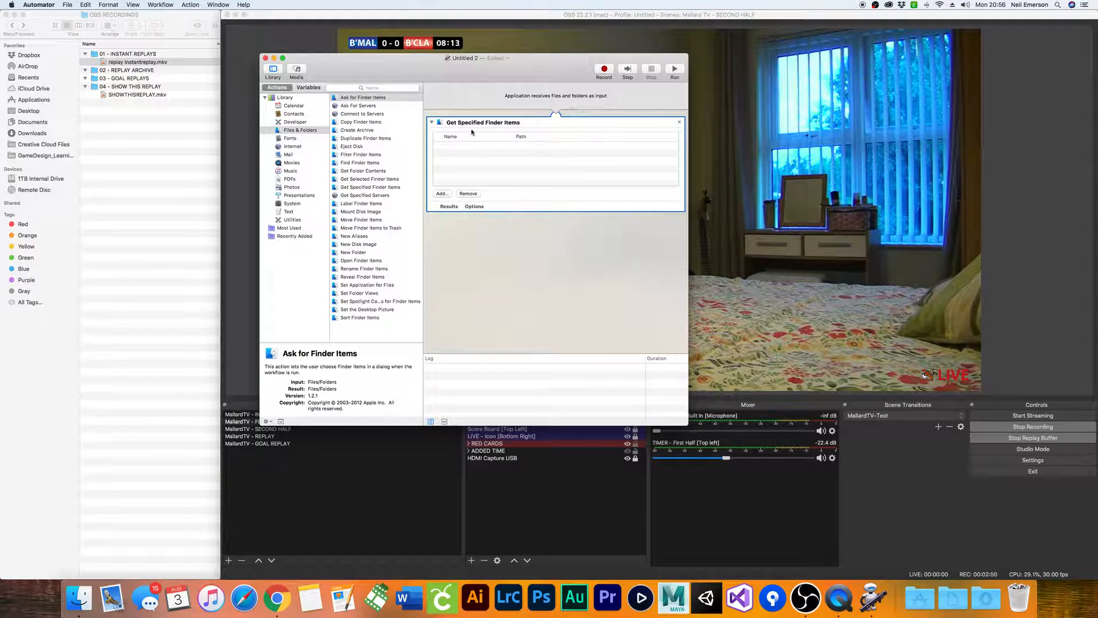
Add replay instantreplay.mkv from LIVESTREAM > OBS RECORDINGS > 01 - INSTANT REPLAYS to the Get Specified Finder Items action.
{"action": "left_click", "coordinate": [443, 194]}
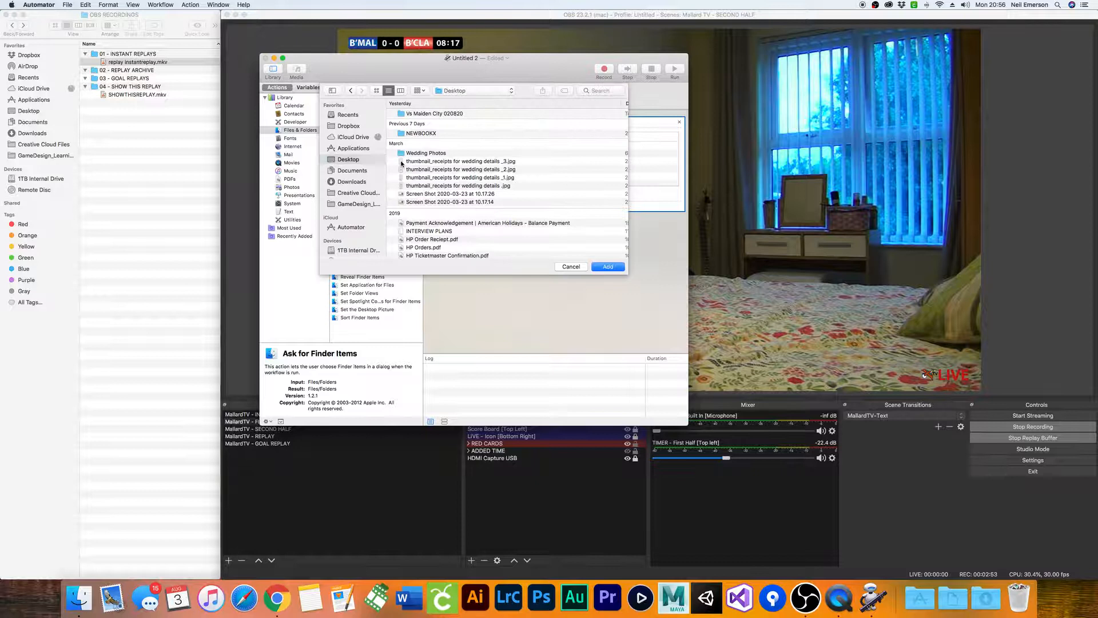
{"action": "scroll", "coordinate": [454, 240], "scroll_direction": "down", "scroll_amount": 5}
{"action": "left_click", "coordinate": [423, 198]}
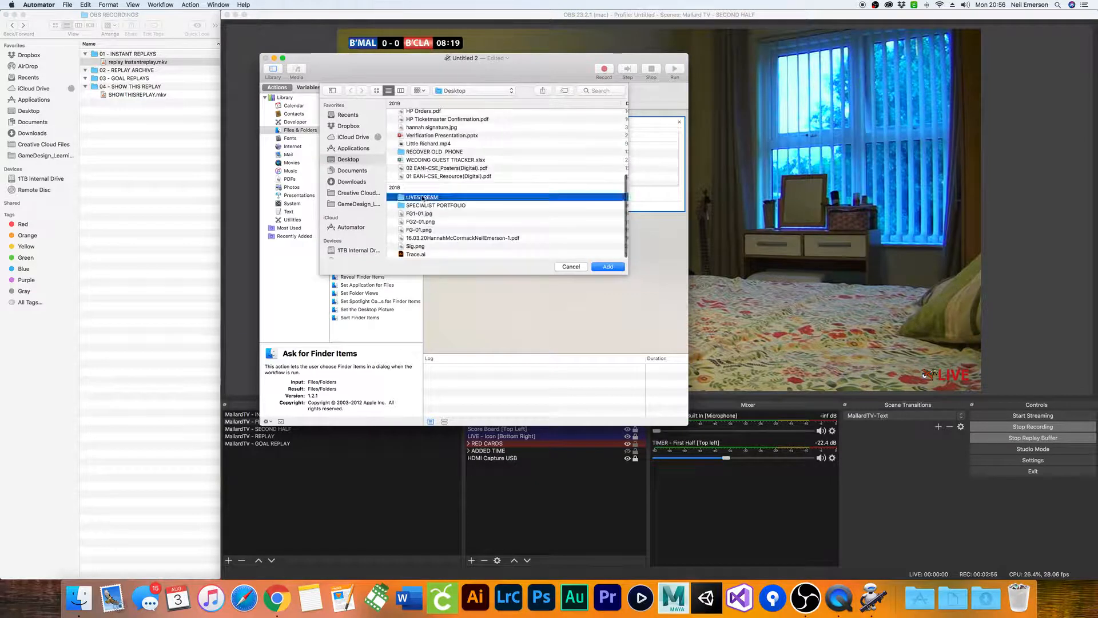
{"action": "double_click", "coordinate": [422, 198]}
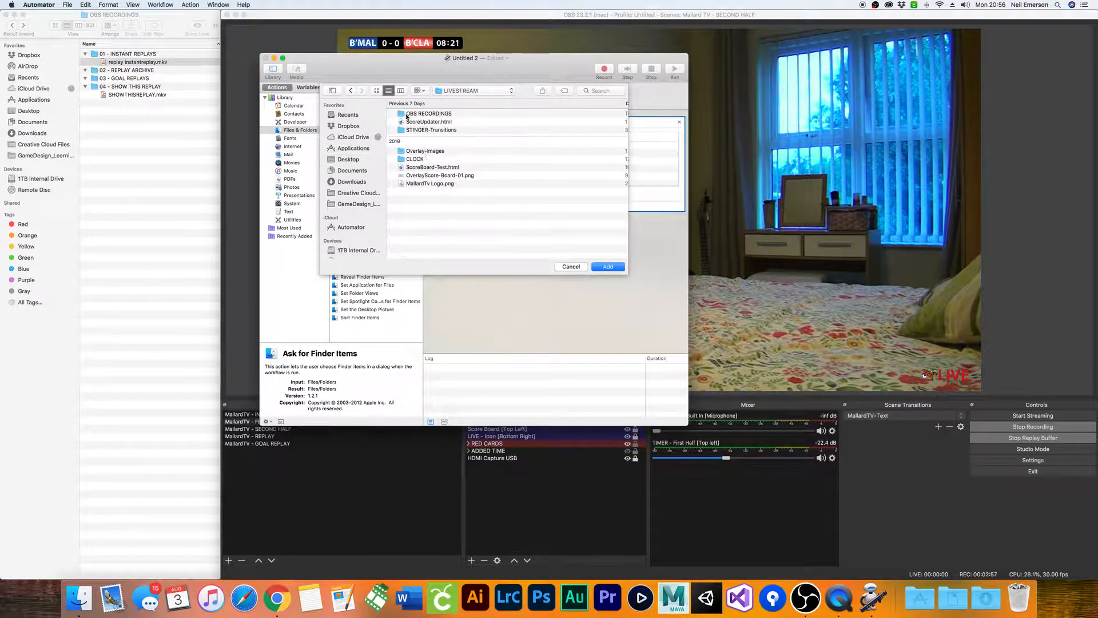
{"action": "double_click", "coordinate": [407, 114]}
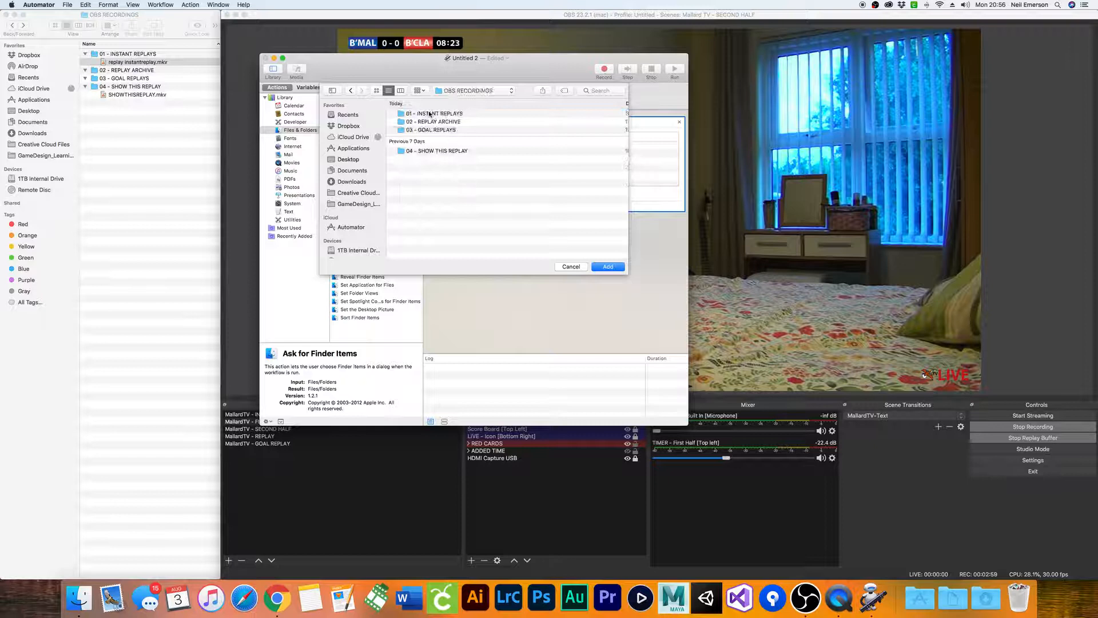
{"action": "left_click", "coordinate": [430, 114]}
{"action": "double_click", "coordinate": [429, 114]}
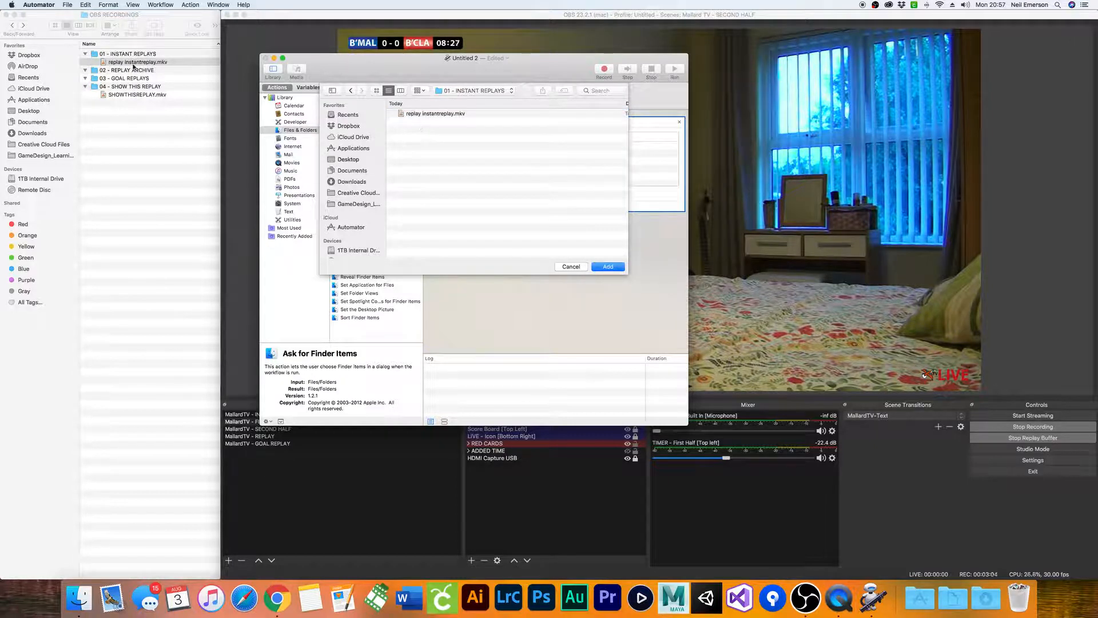
{"action": "left_click", "coordinate": [427, 115]}
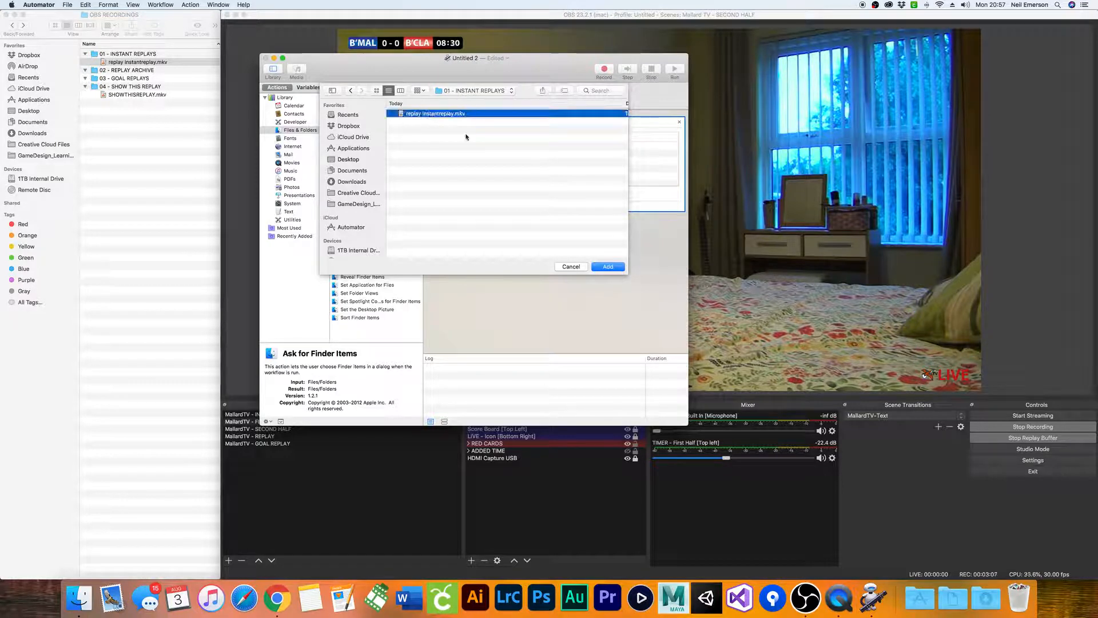
{"action": "left_click", "coordinate": [610, 266]}
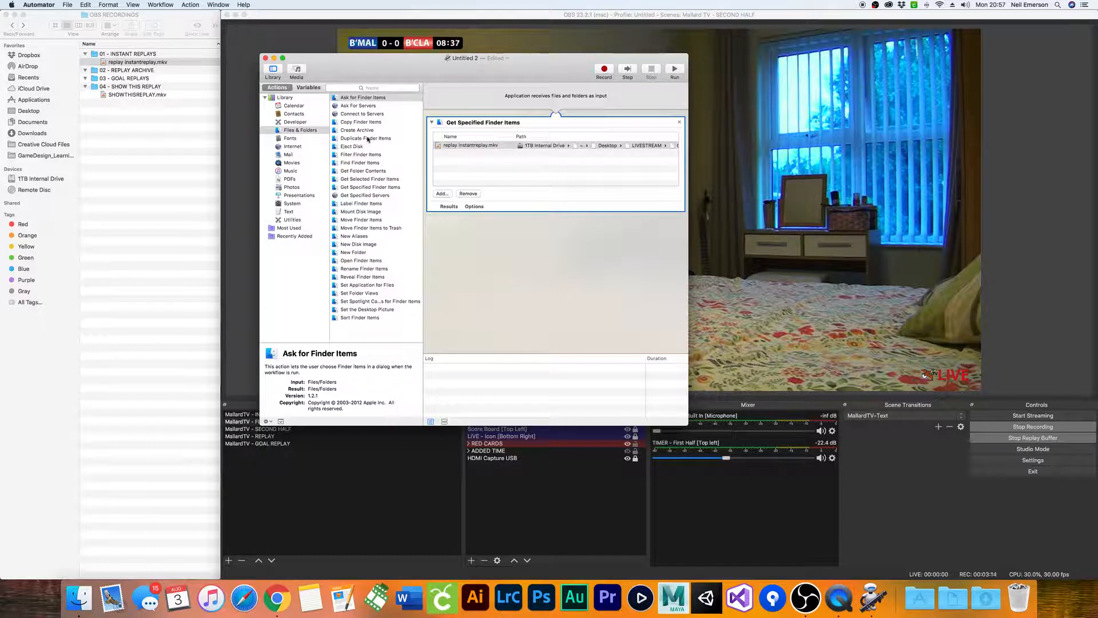
Add the Duplicate Finder Items and Rename Finder Items actions to the workflow, declining the extra Copy Finder Items action.
{"action": "left_click_drag", "start_coordinate": [367, 141], "coordinate": [529, 204]}
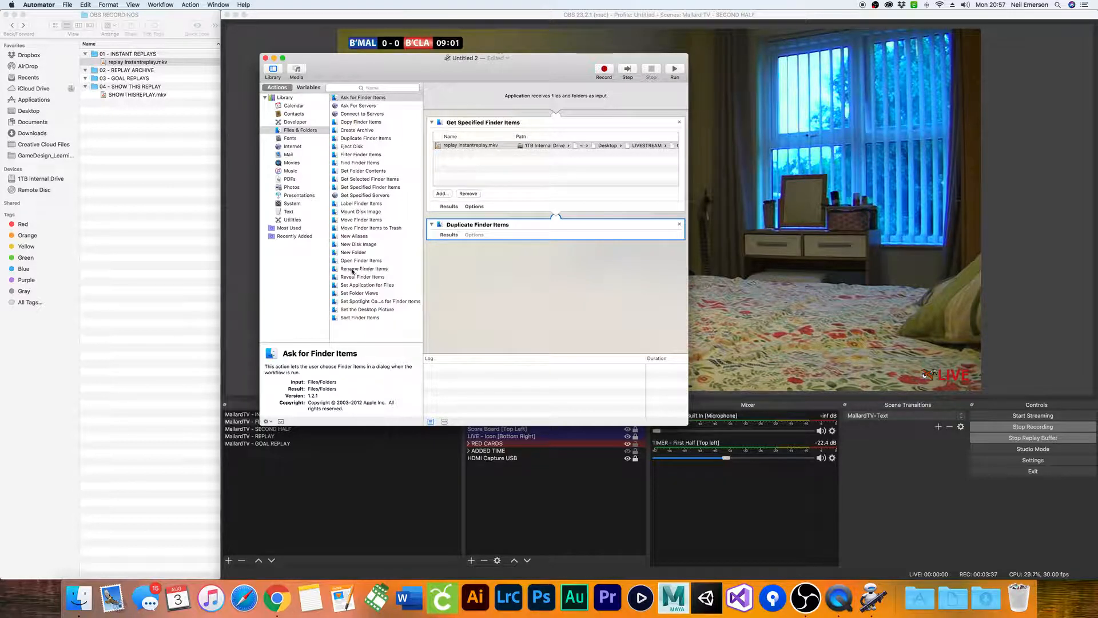
{"action": "left_click_drag", "start_coordinate": [352, 271], "coordinate": [532, 269]}
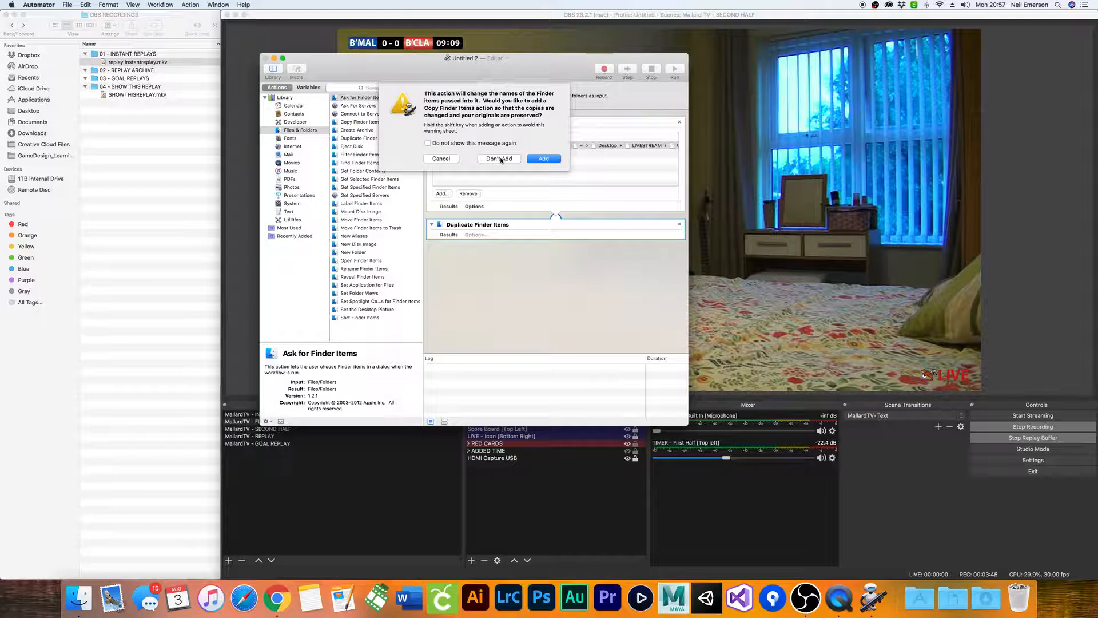
{"action": "left_click", "coordinate": [499, 159]}
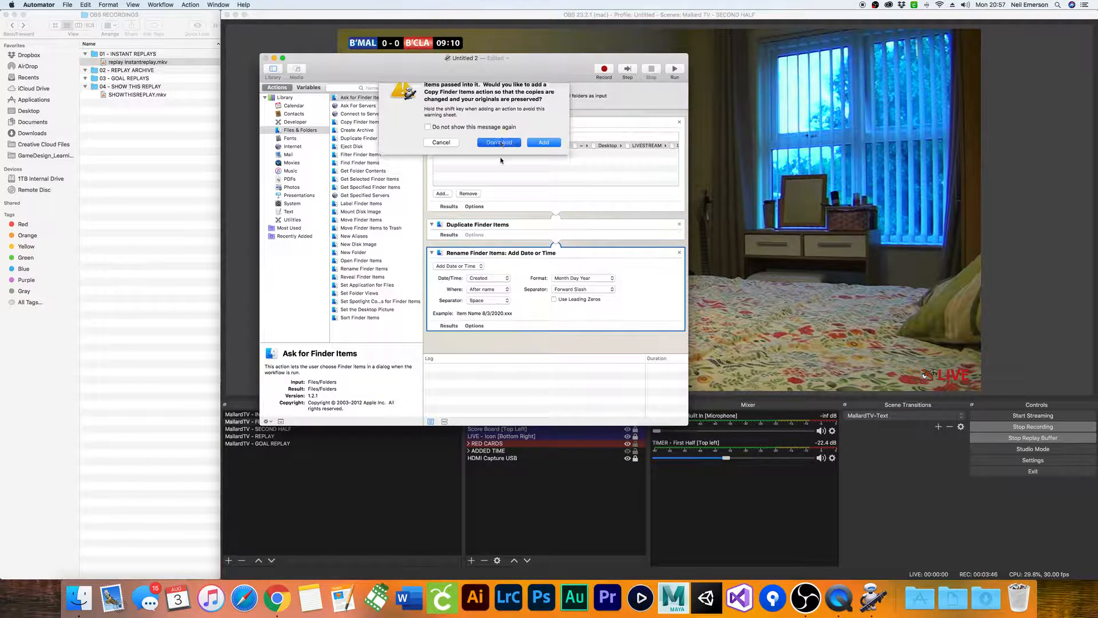
Set the Rename Finder Items action to add the Current date/time in Hour Minute Second format.
{"action": "left_click", "coordinate": [477, 267]}
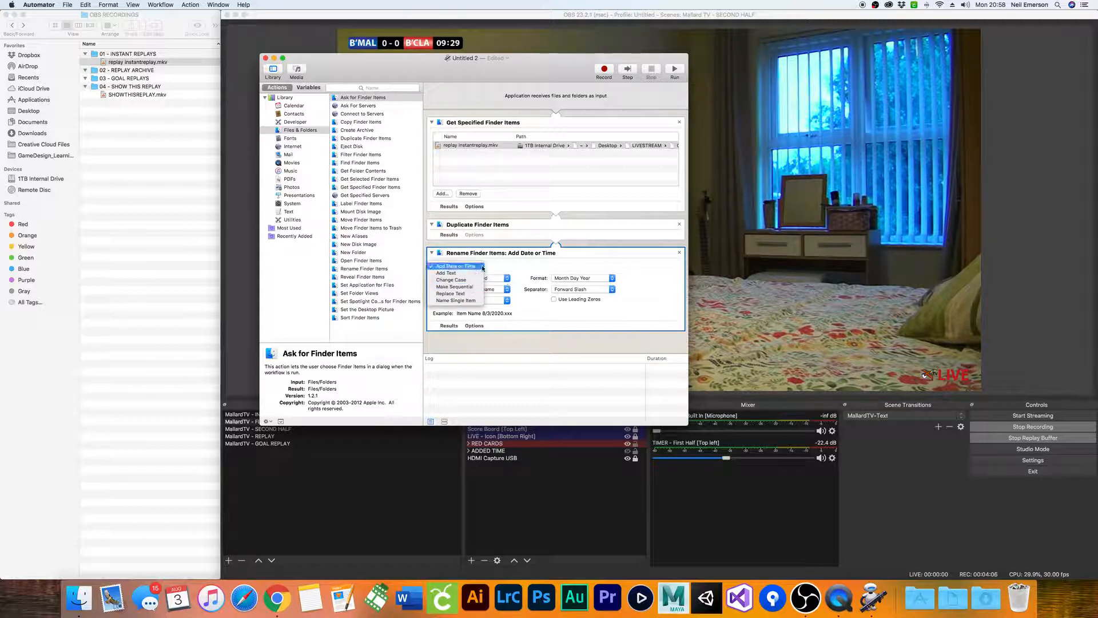
{"action": "left_click", "coordinate": [482, 267]}
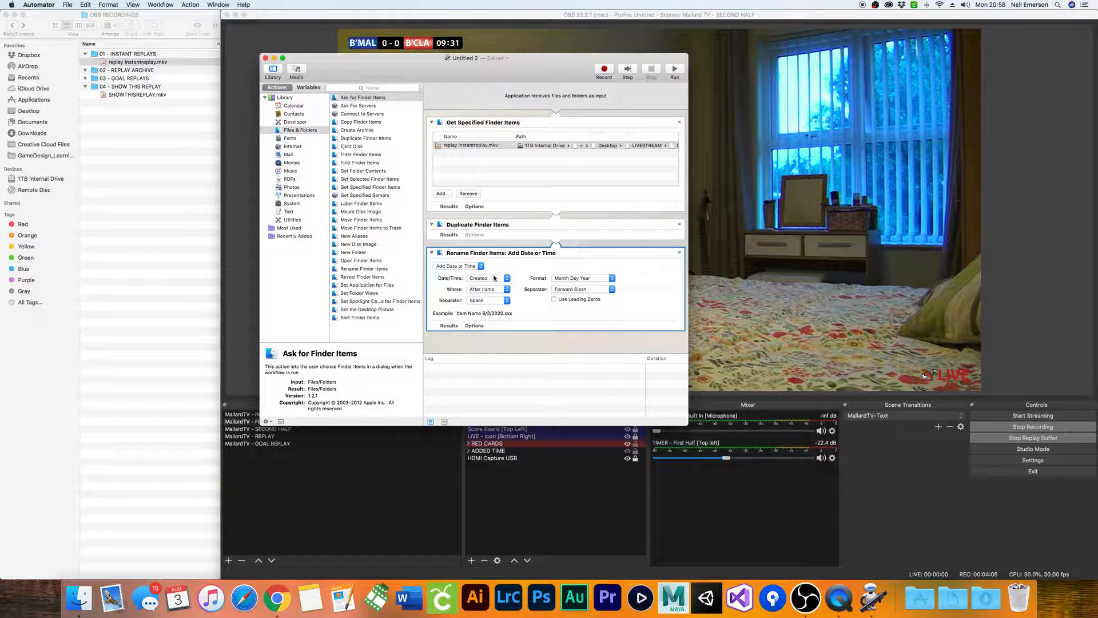
{"action": "left_click", "coordinate": [495, 278]}
{"action": "left_click", "coordinate": [506, 280]}
{"action": "left_click", "coordinate": [505, 282]}
{"action": "left_click", "coordinate": [484, 278]}
{"action": "left_click", "coordinate": [603, 276]}
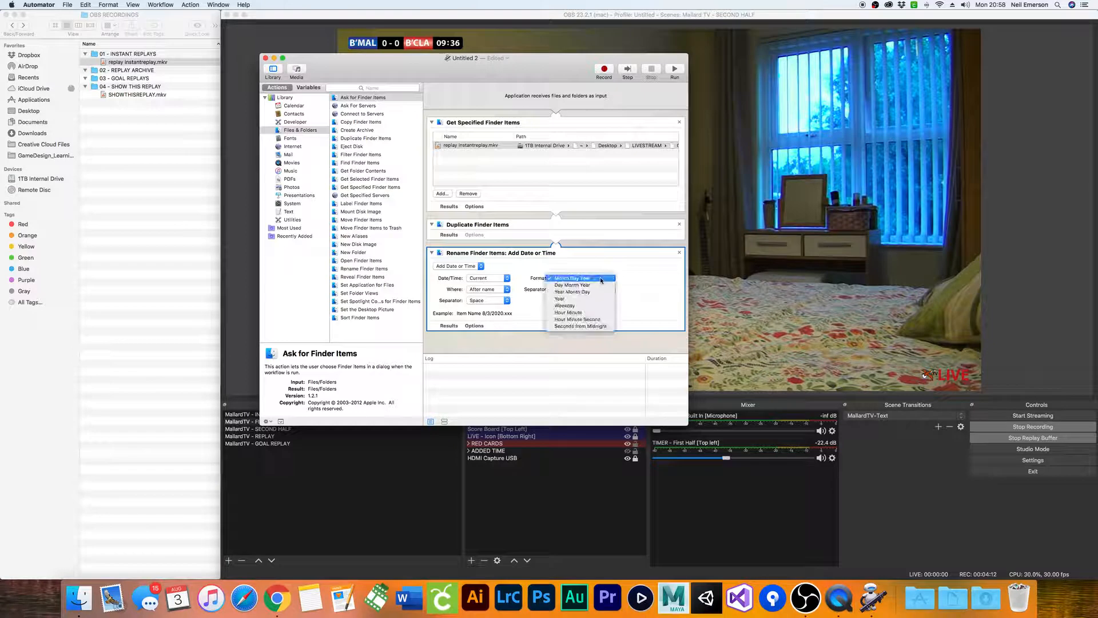
{"action": "left_click", "coordinate": [597, 320]}
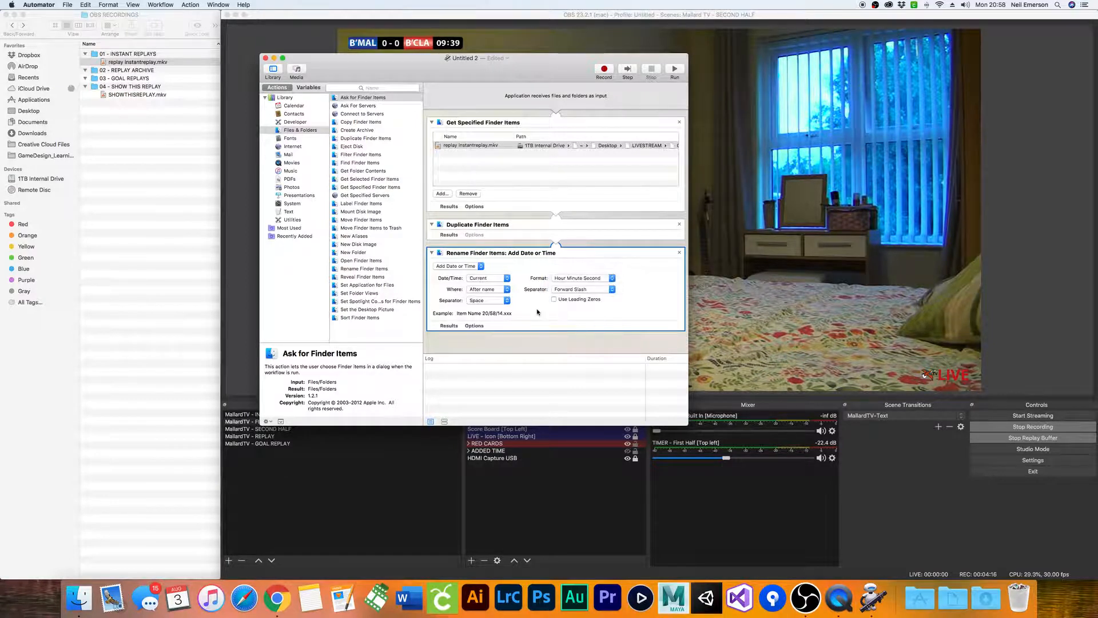
Place the time before the name in the rename action, with Dash as the time separator and leading zeros enabled.
{"action": "left_click", "coordinate": [493, 290]}
{"action": "left_click", "coordinate": [484, 284]}
{"action": "left_click", "coordinate": [580, 290]}
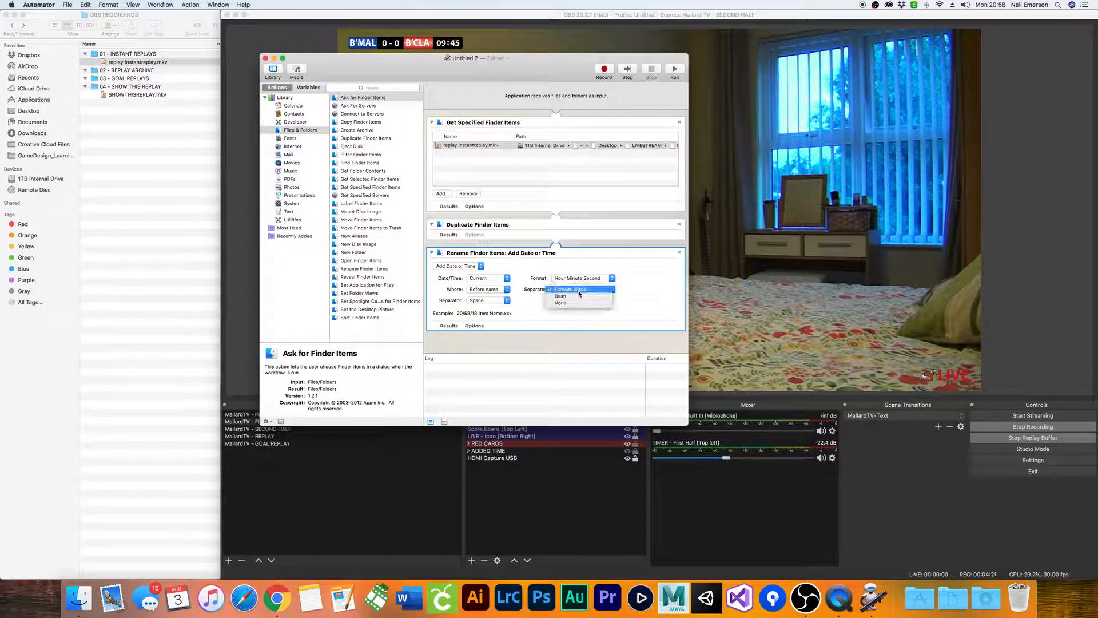
{"action": "left_click", "coordinate": [553, 294]}
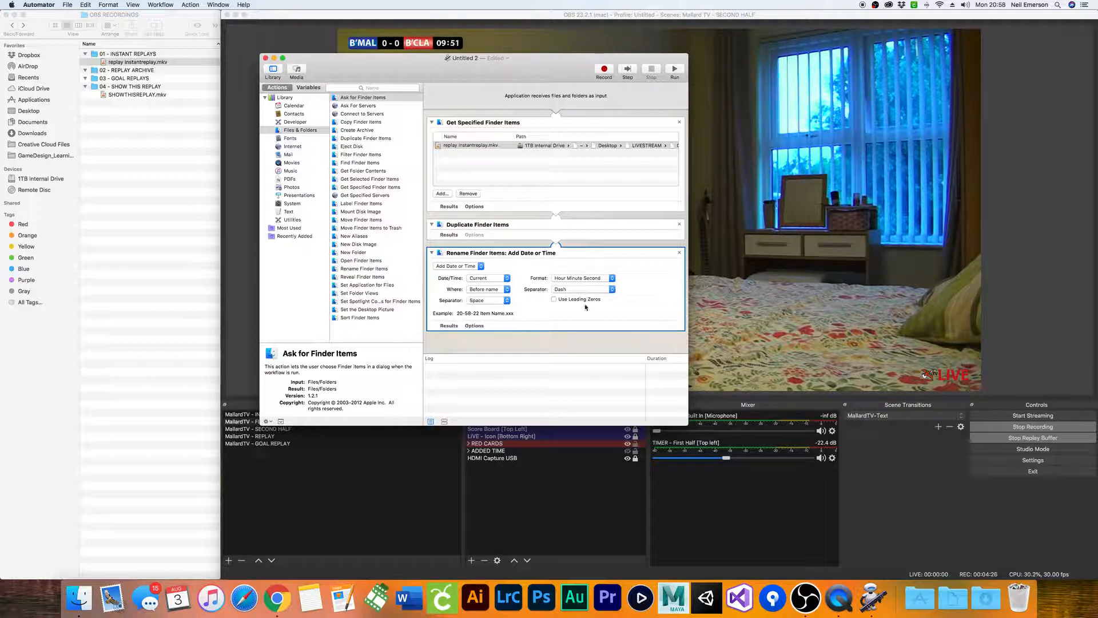
{"action": "left_click", "coordinate": [565, 302]}
Add a Move Finder Items action after the rename and set its destination to 02 - REPLAY ARCHIVE in OBS RECORDINGS.
{"action": "left_click_drag", "start_coordinate": [350, 220], "coordinate": [521, 343]}
{"action": "left_click", "coordinate": [501, 333]}
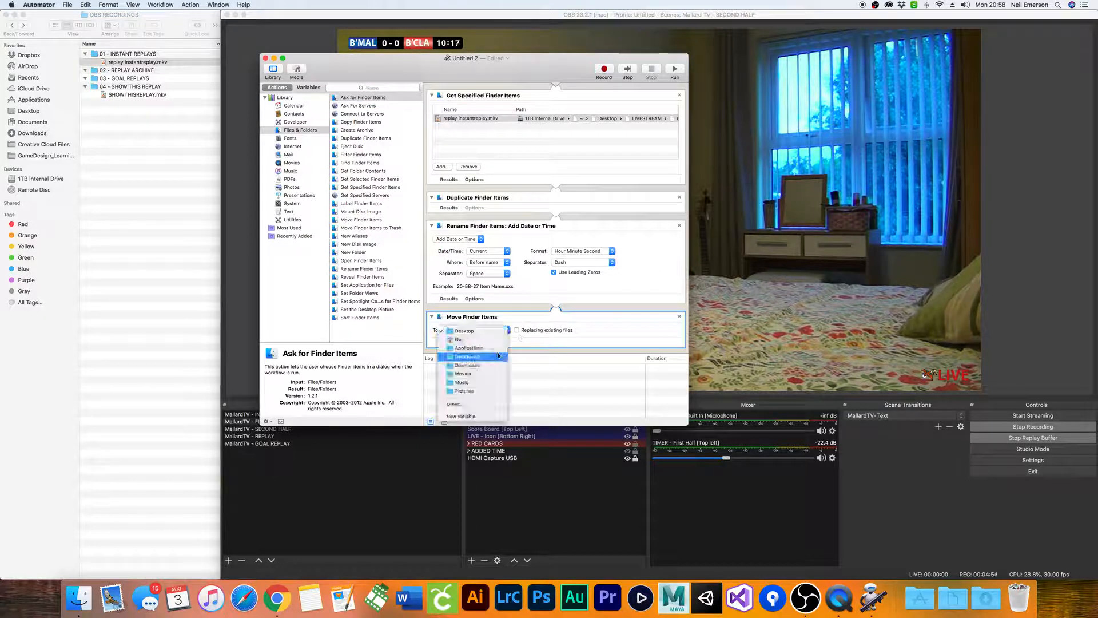
{"action": "left_click", "coordinate": [481, 404]}
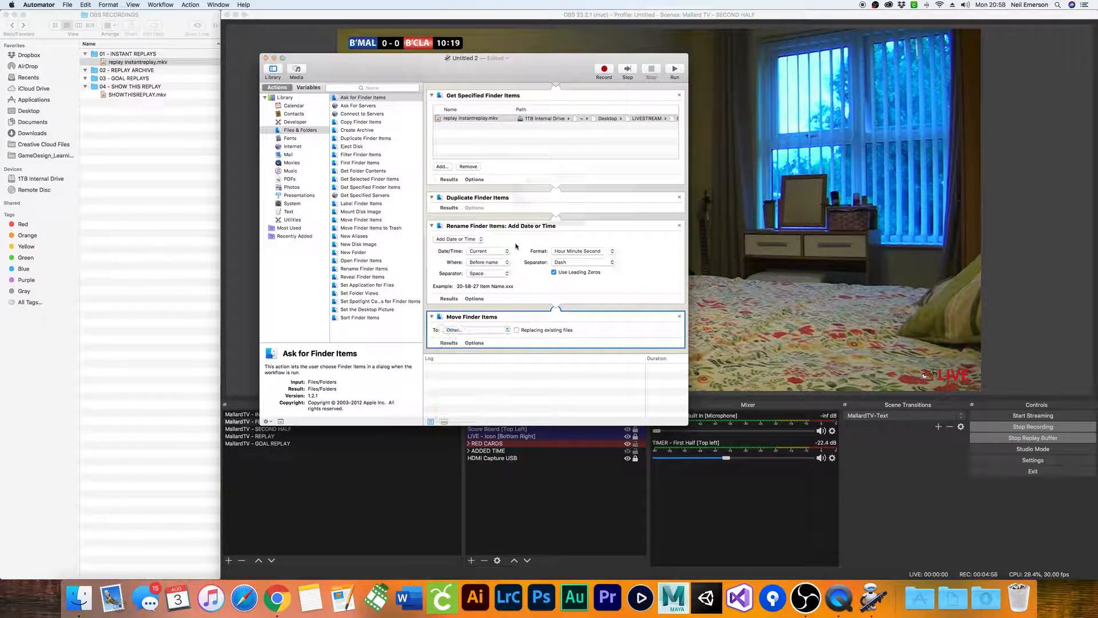
{"action": "left_click", "coordinate": [550, 112]}
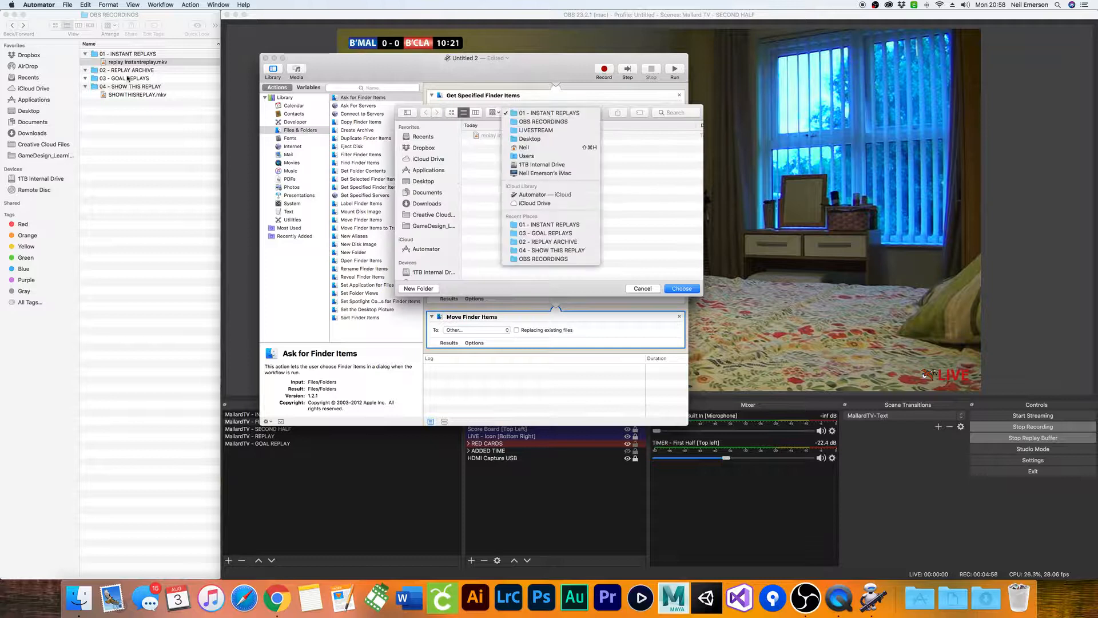
{"action": "left_click", "coordinate": [549, 122]}
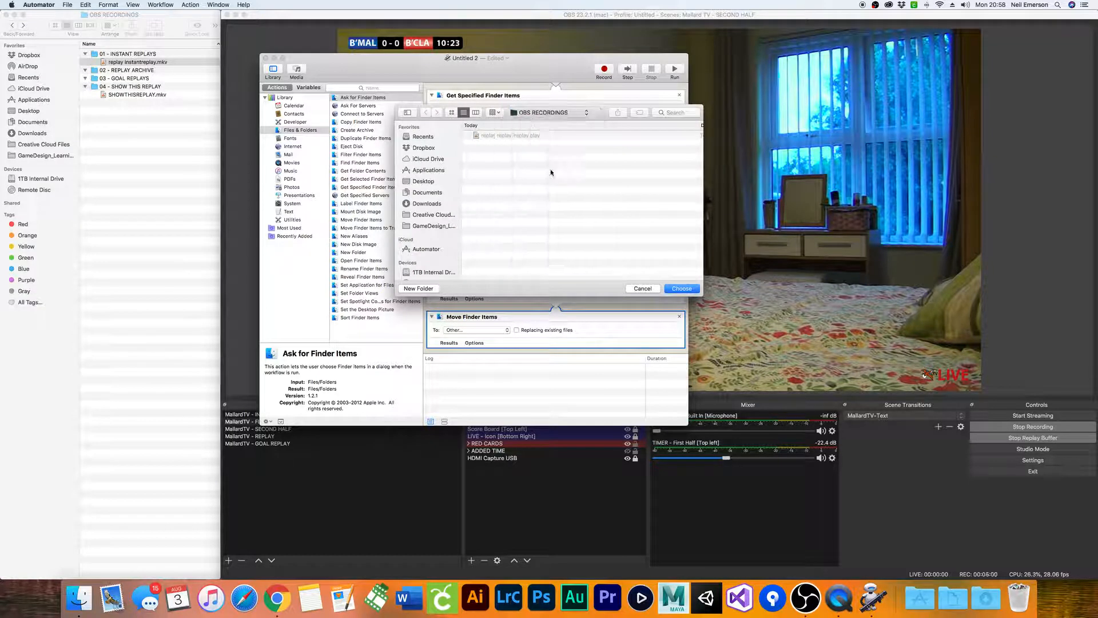
{"action": "double_click", "coordinate": [505, 146]}
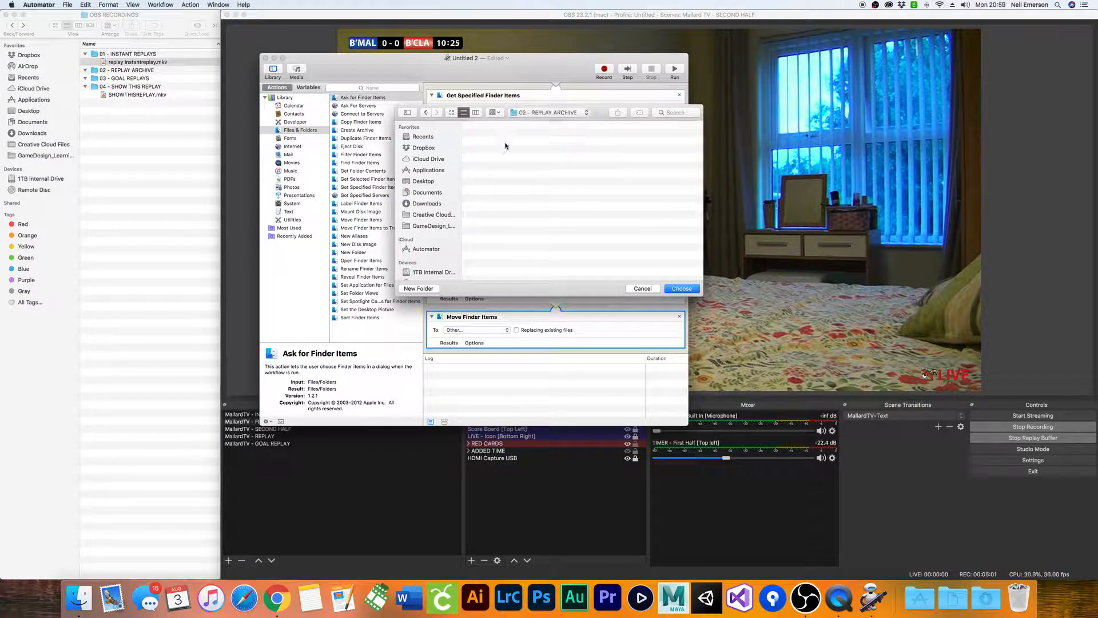
{"action": "left_click", "coordinate": [686, 290]}
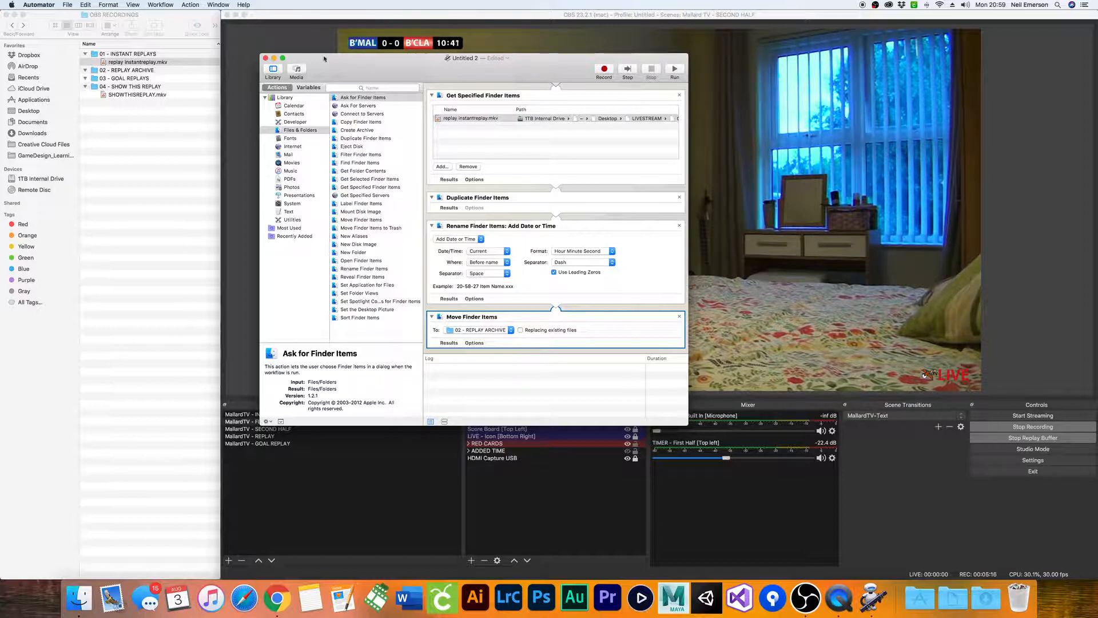
Export the workflow as "Instant Replay to Archive" into the 01 - INSTANT REPLAYS folder.
{"action": "left_click", "coordinate": [70, 5]}
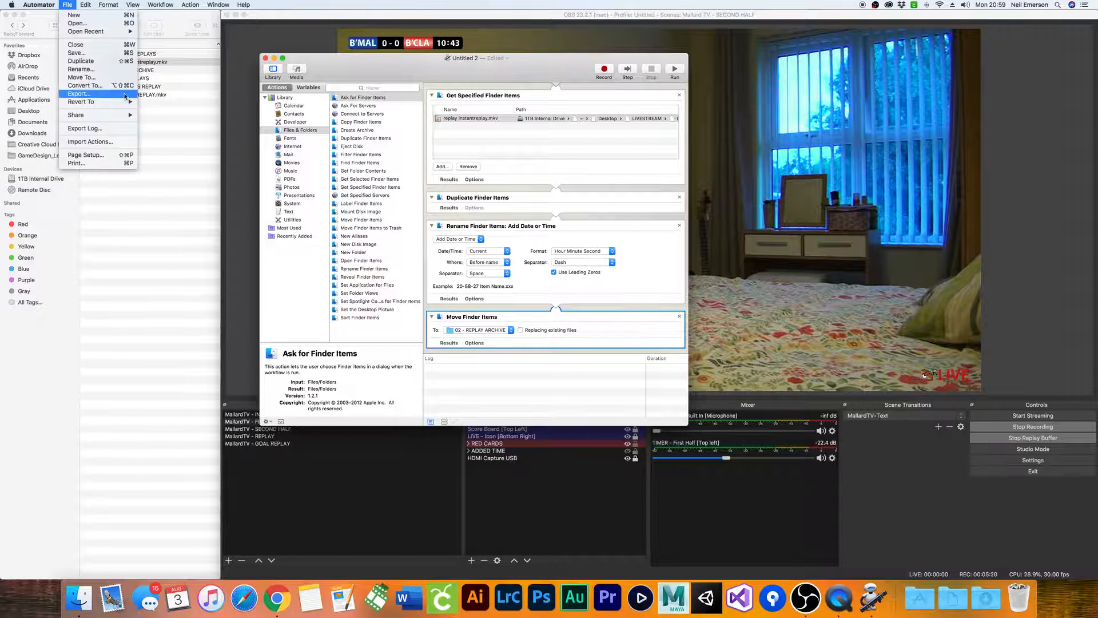
{"action": "left_click", "coordinate": [123, 98]}
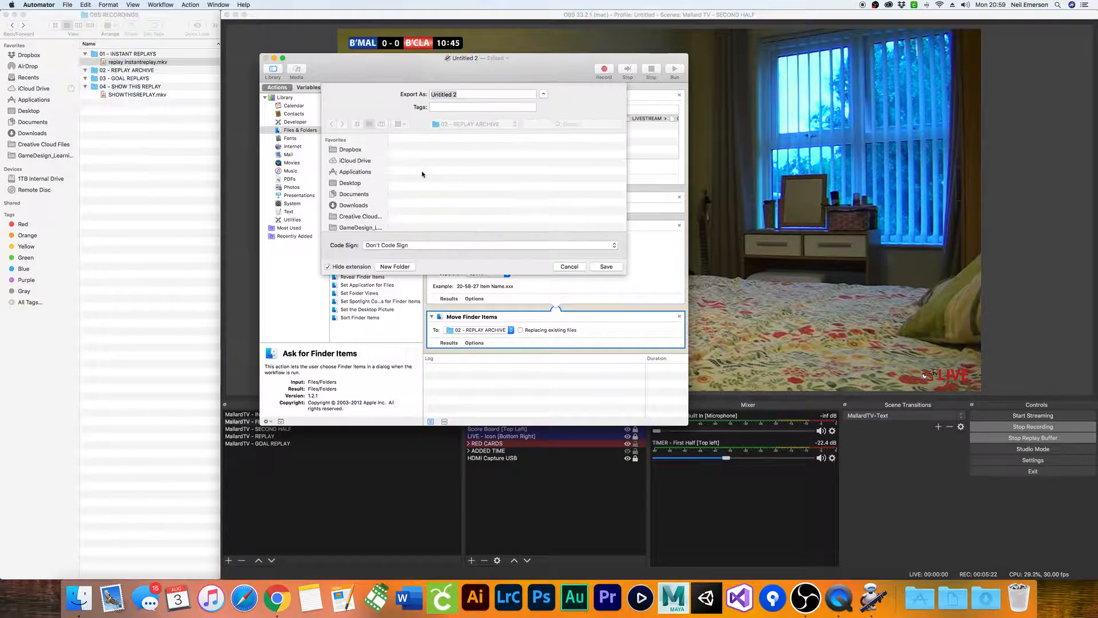
{"action": "left_click", "coordinate": [495, 125]}
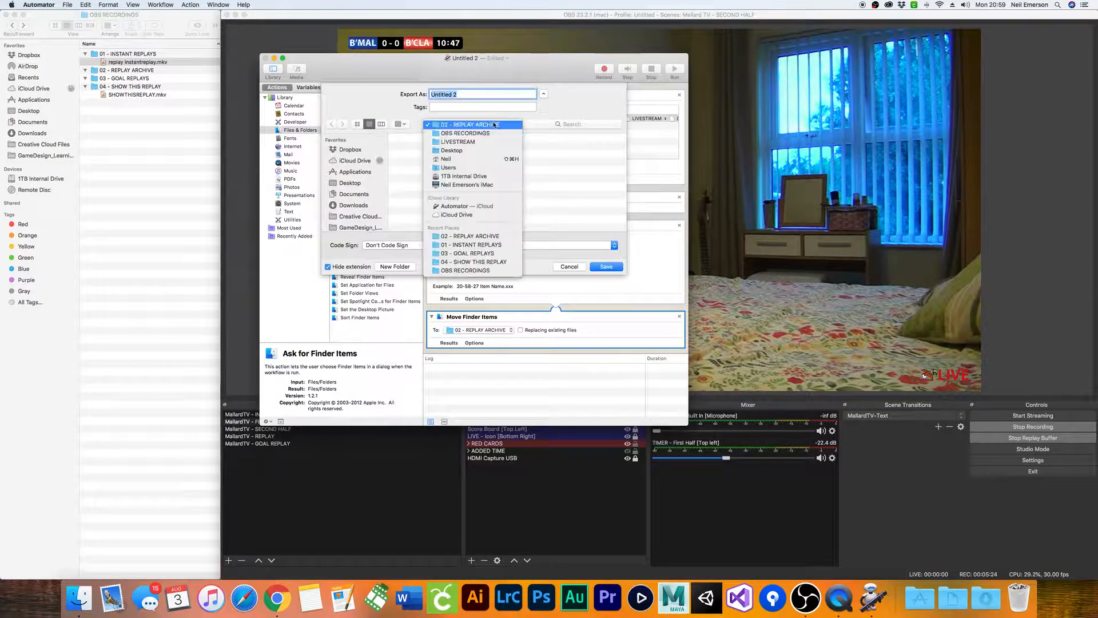
{"action": "left_click", "coordinate": [488, 133]}
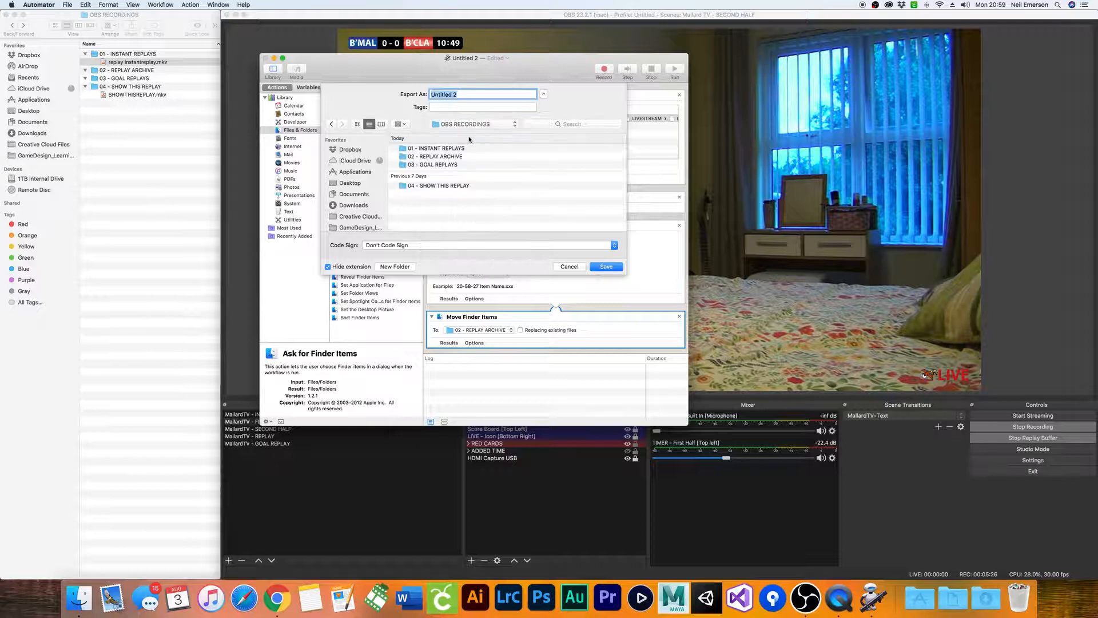
{"action": "left_click", "coordinate": [445, 150]}
{"action": "double_click", "coordinate": [445, 150]}
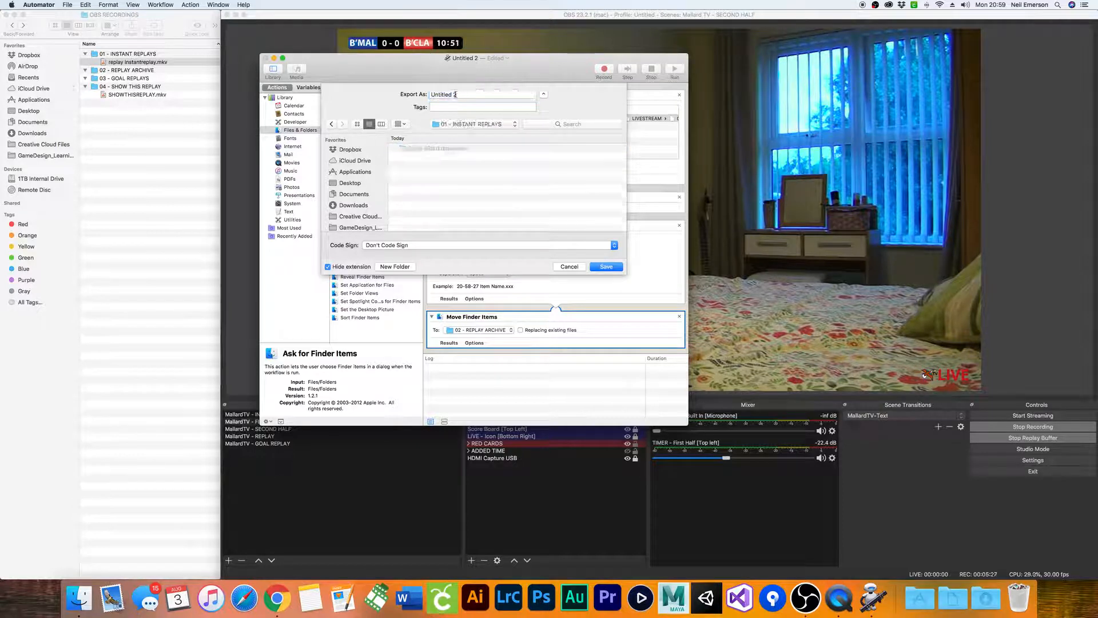
{"action": "left_click_drag", "start_coordinate": [459, 94], "coordinate": [422, 91]}
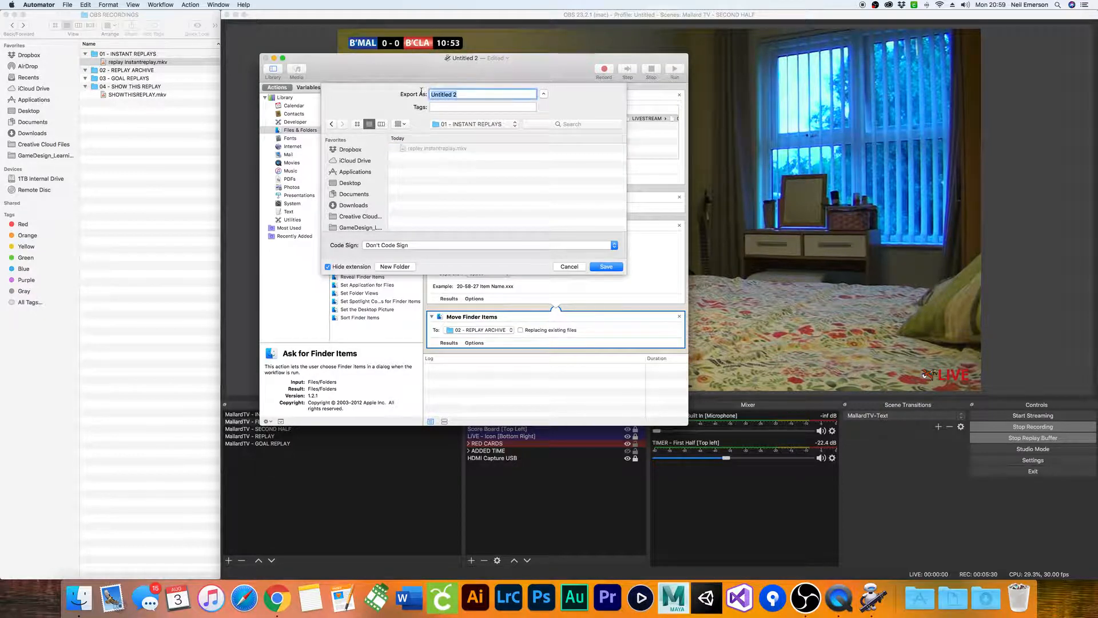
{"action": "type", "text": "Instant Replay to"}
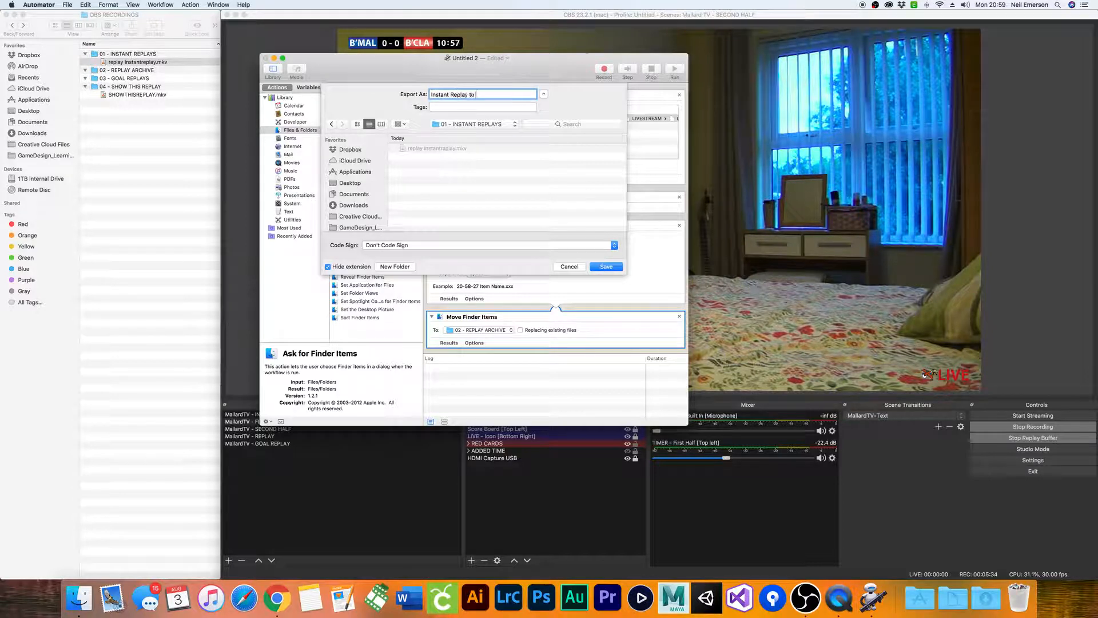
{"action": "type", "text": " Archive"}
{"action": "left_click", "coordinate": [609, 267]}
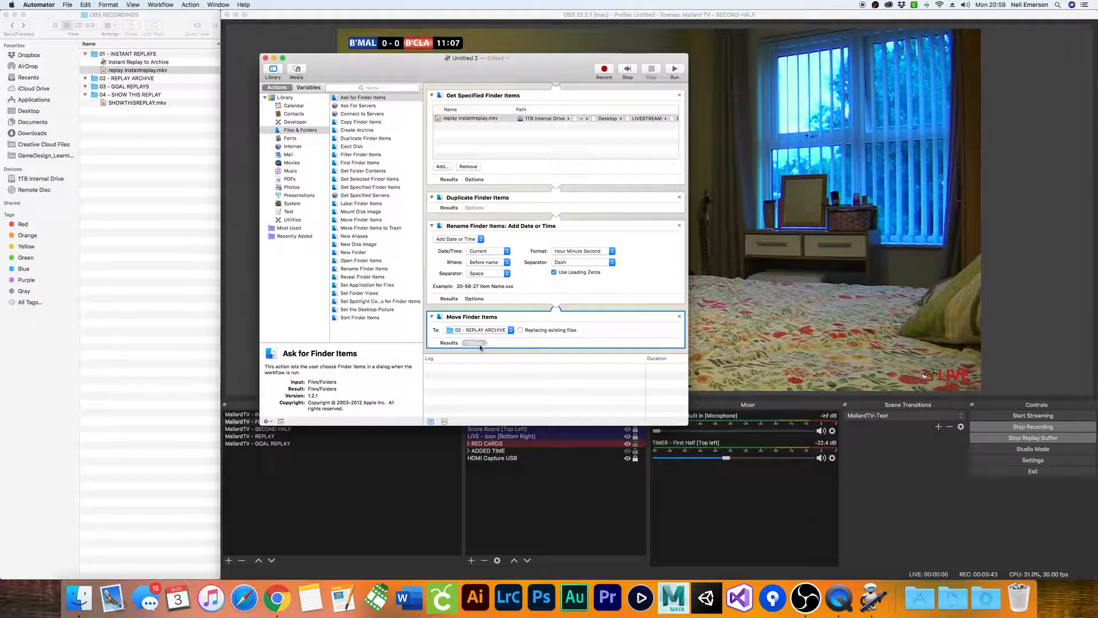
Change the Move Finder Items destination to the 03 - GOAL REPLAYS folder inside OBS RECORDINGS.
{"action": "left_click", "coordinate": [500, 330]}
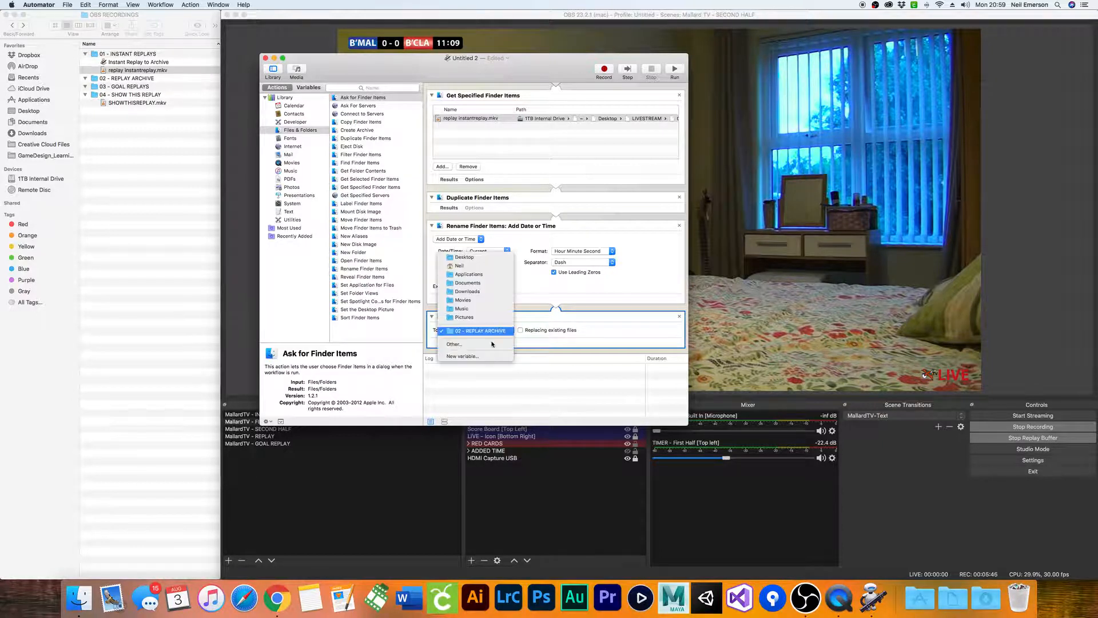
{"action": "left_click", "coordinate": [479, 345]}
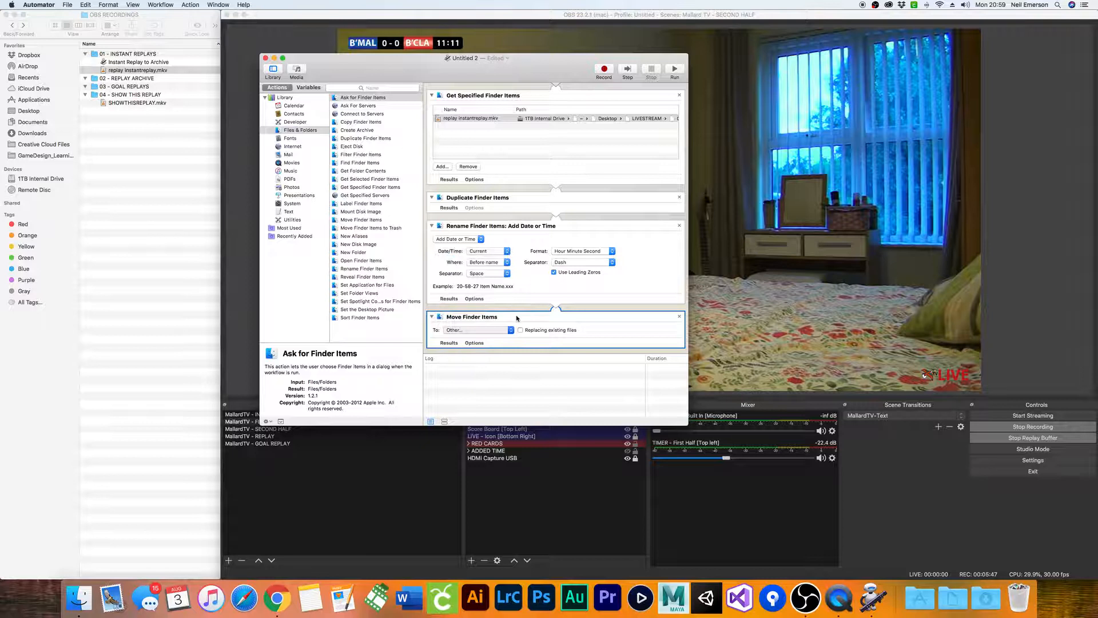
{"action": "left_click", "coordinate": [544, 113]}
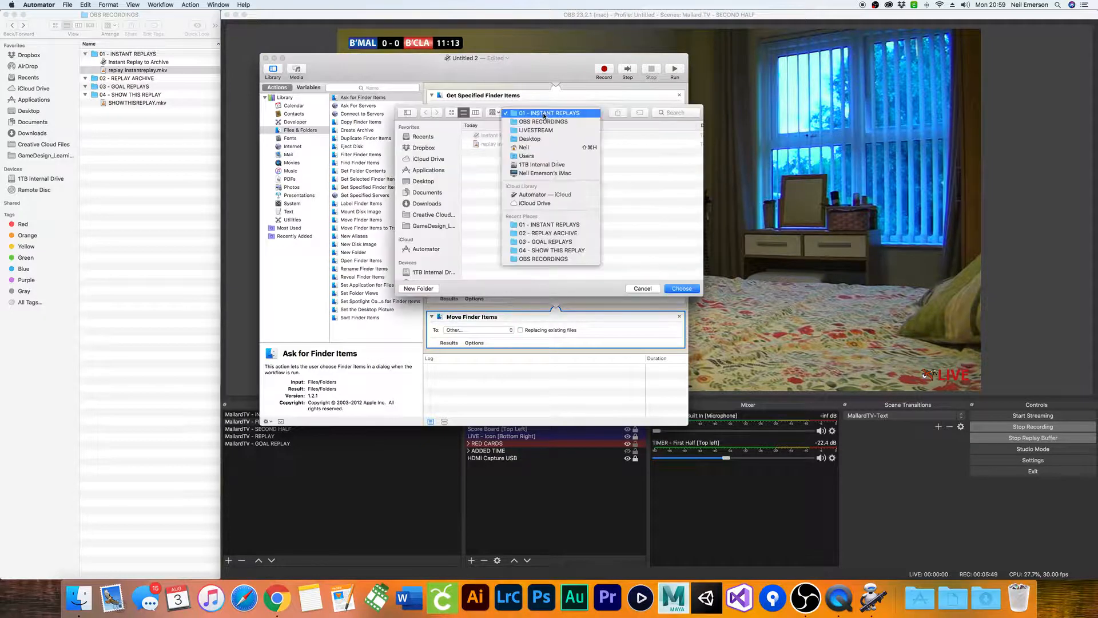
{"action": "left_click", "coordinate": [541, 123]}
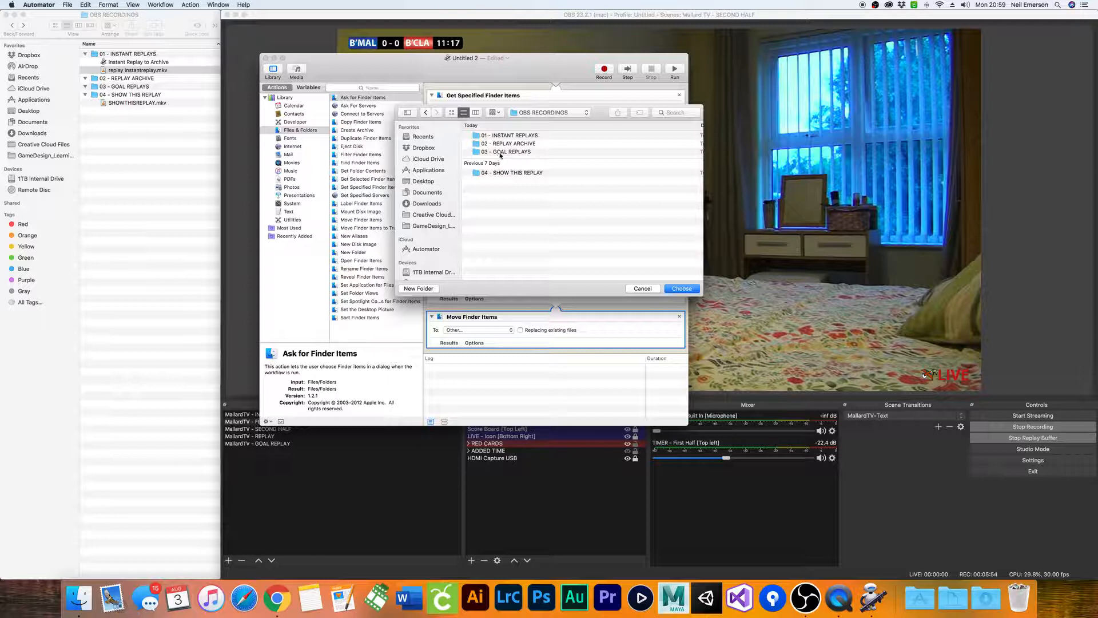
{"action": "double_click", "coordinate": [512, 152]}
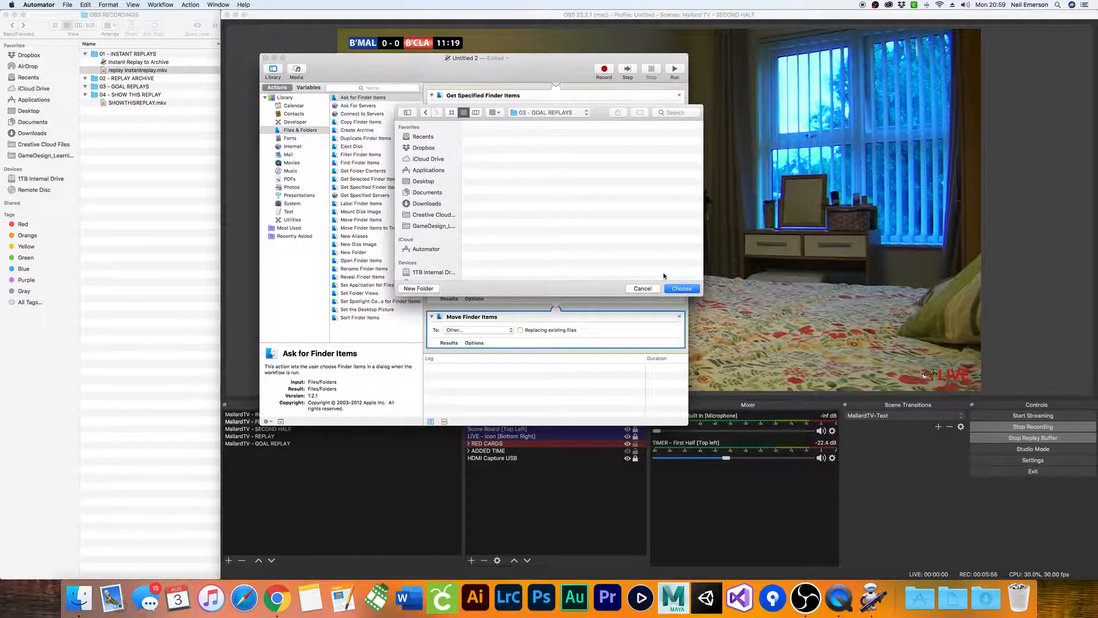
{"action": "left_click", "coordinate": [684, 290]}
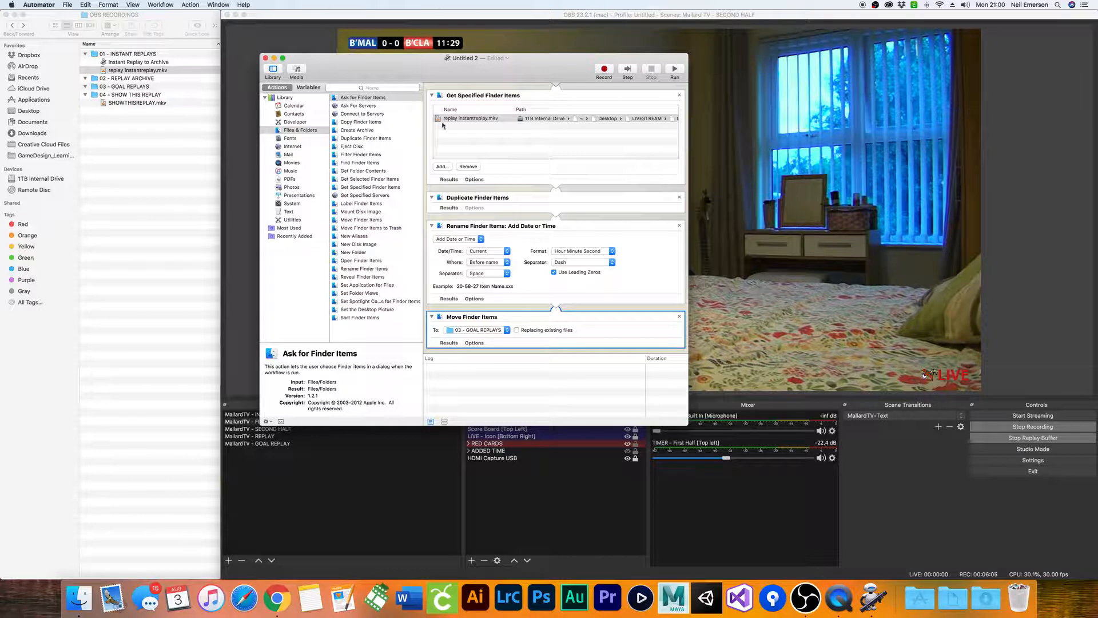
Export the workflow as "Instant Replay to Goal" into the 01 - INSTANT REPLAYS folder and close the untitled workflow without keeping it.
{"action": "left_click_drag", "start_coordinate": [338, 62], "coordinate": [333, 55]}
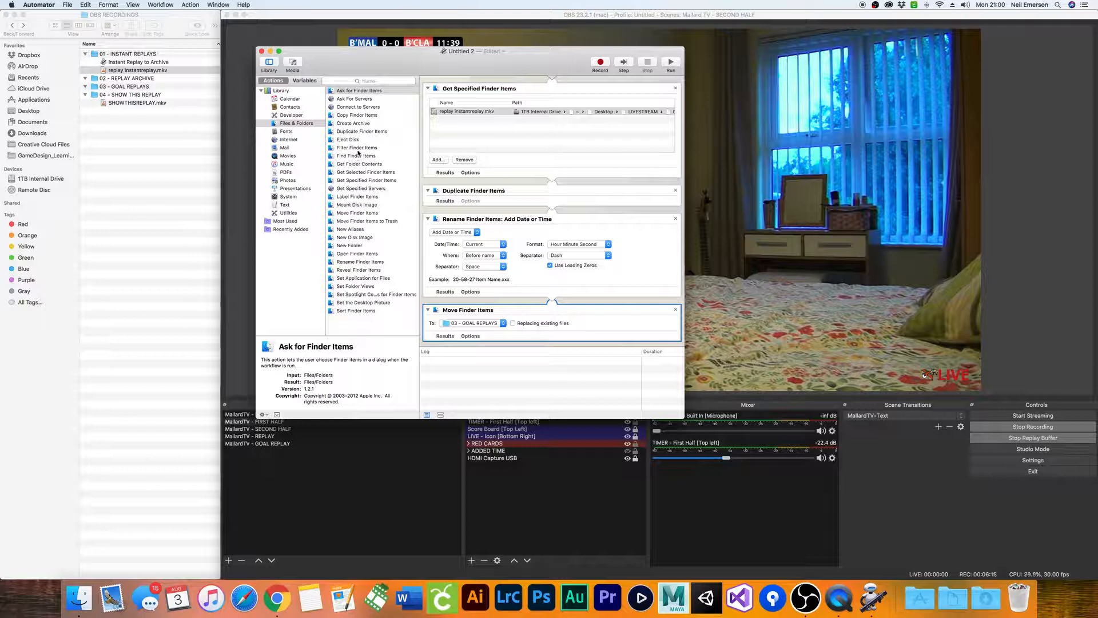
{"action": "left_click_drag", "start_coordinate": [349, 61], "coordinate": [337, 56]}
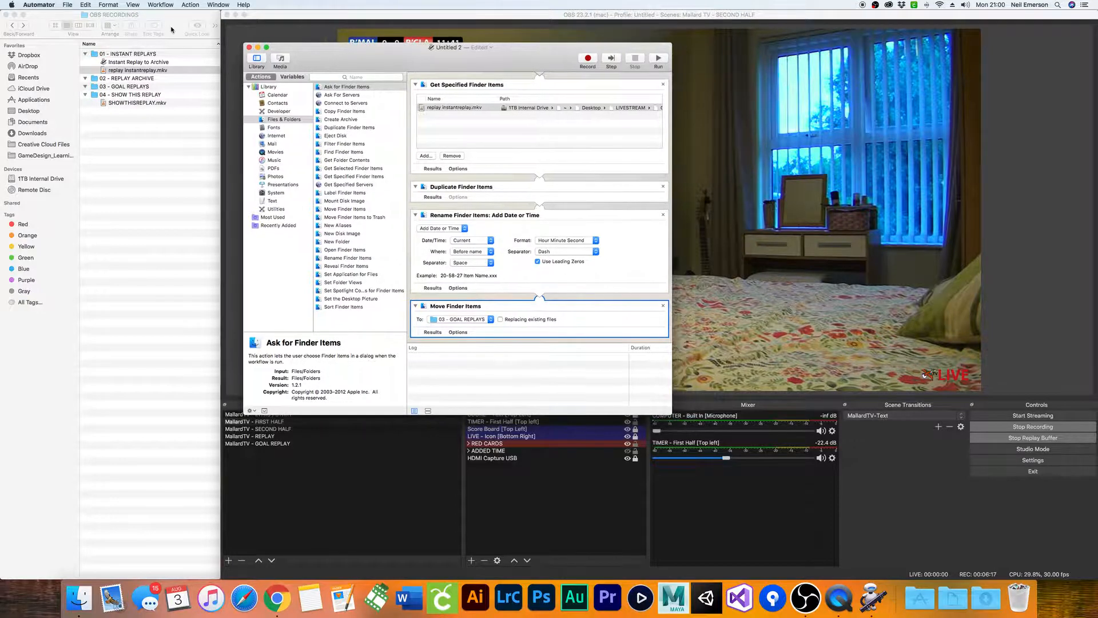
{"action": "left_click", "coordinate": [64, 5]}
{"action": "left_click", "coordinate": [107, 95]}
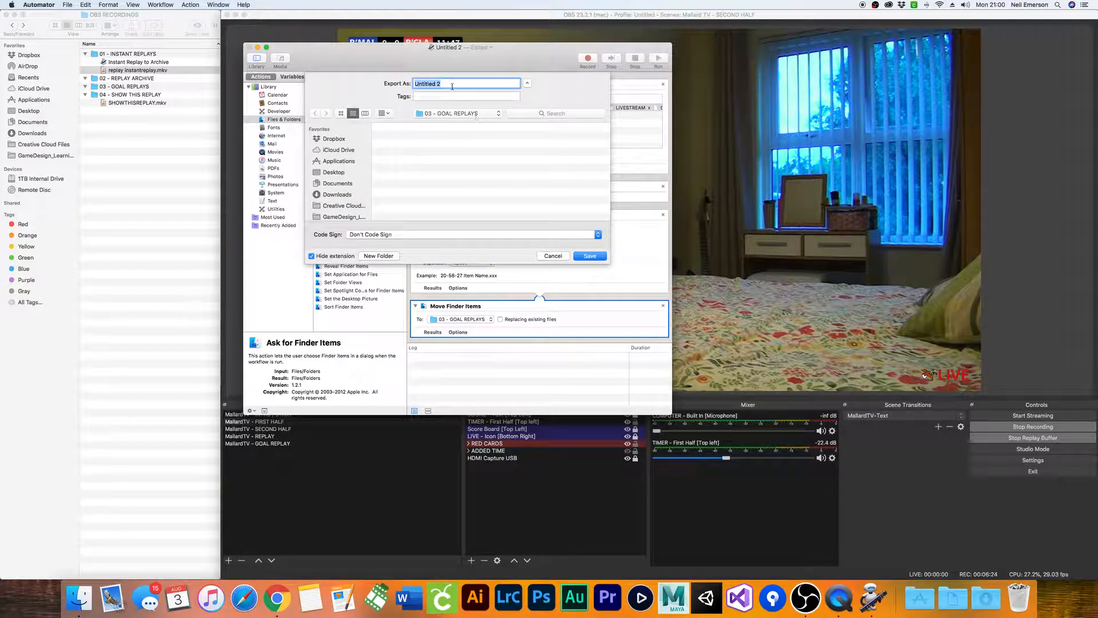
{"action": "type", "text": "Instant Replay to Goal"}
{"action": "left_click", "coordinate": [458, 113]}
{"action": "left_click", "coordinate": [442, 139]}
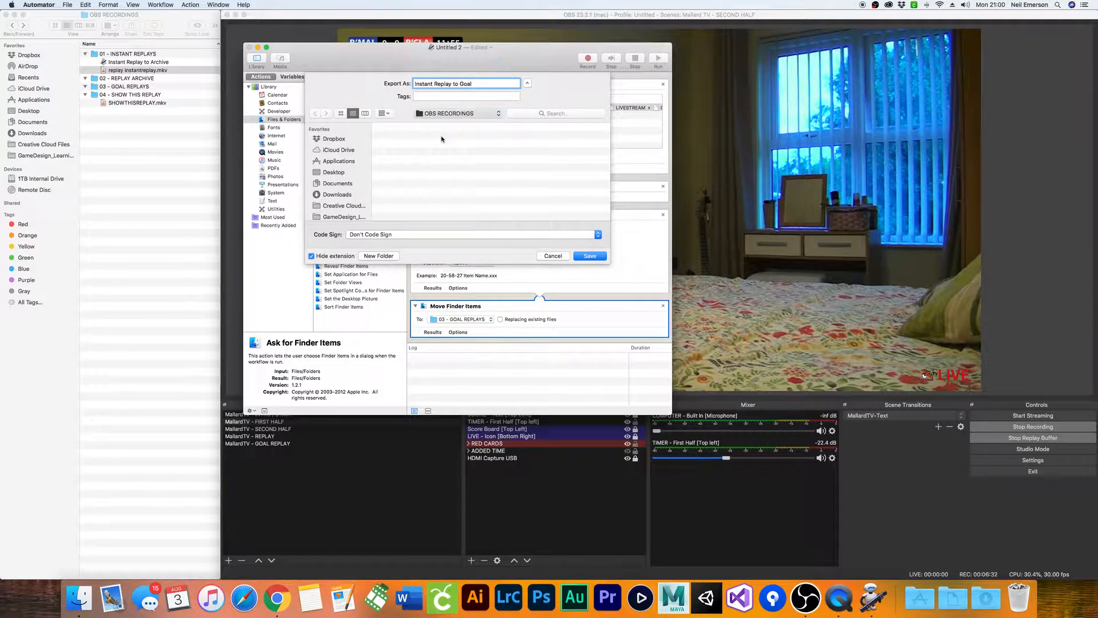
{"action": "double_click", "coordinate": [442, 139]}
{"action": "left_click", "coordinate": [590, 255]}
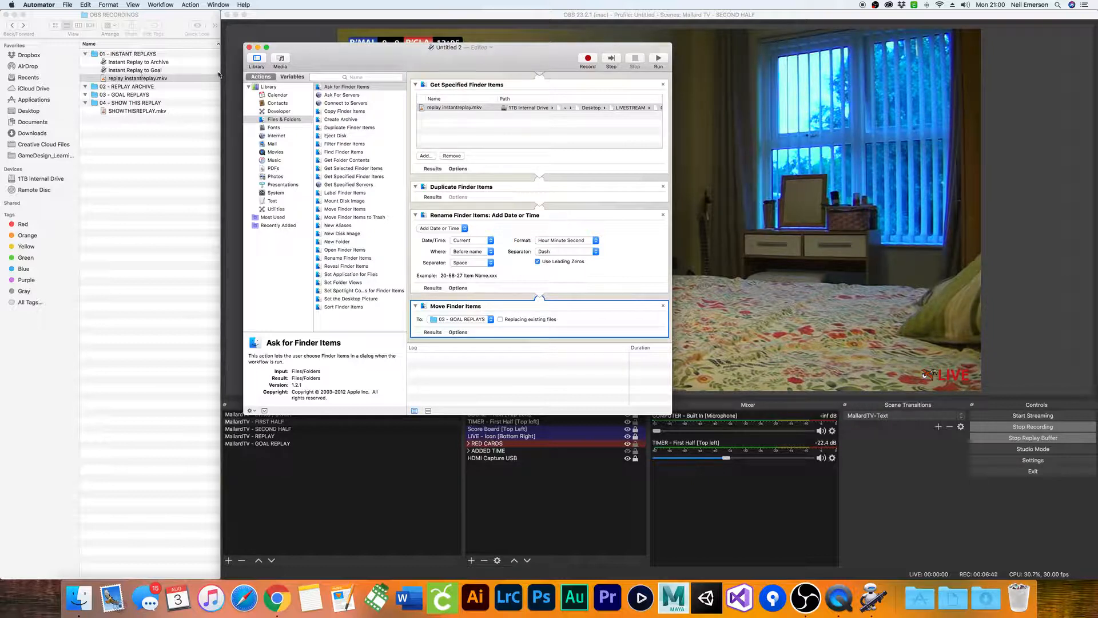
{"action": "left_click", "coordinate": [250, 47]}
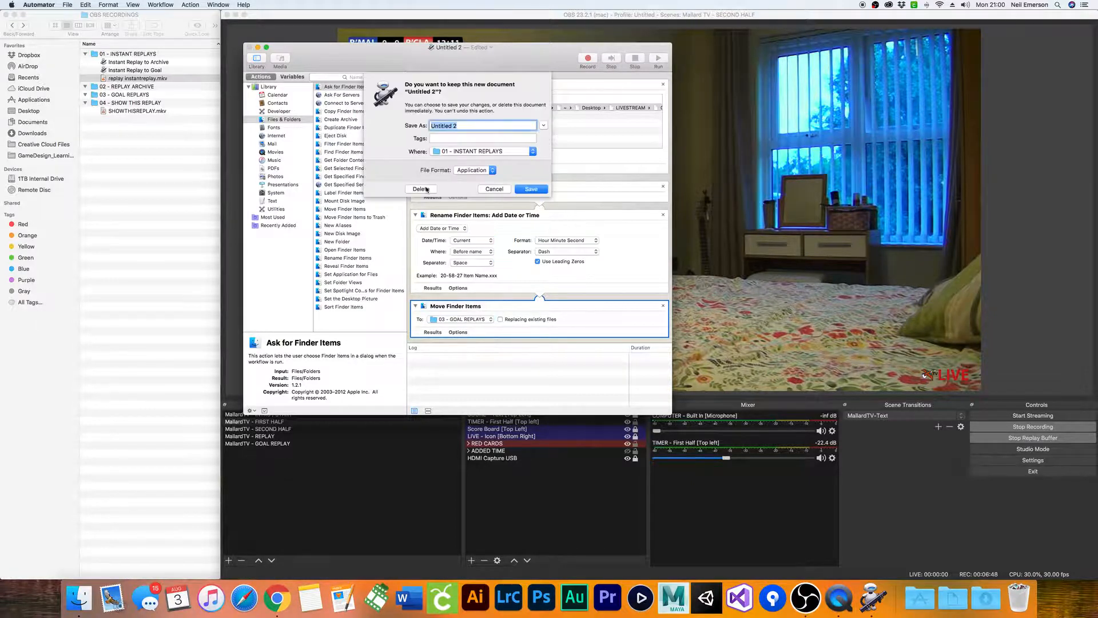
{"action": "left_click", "coordinate": [425, 189]}
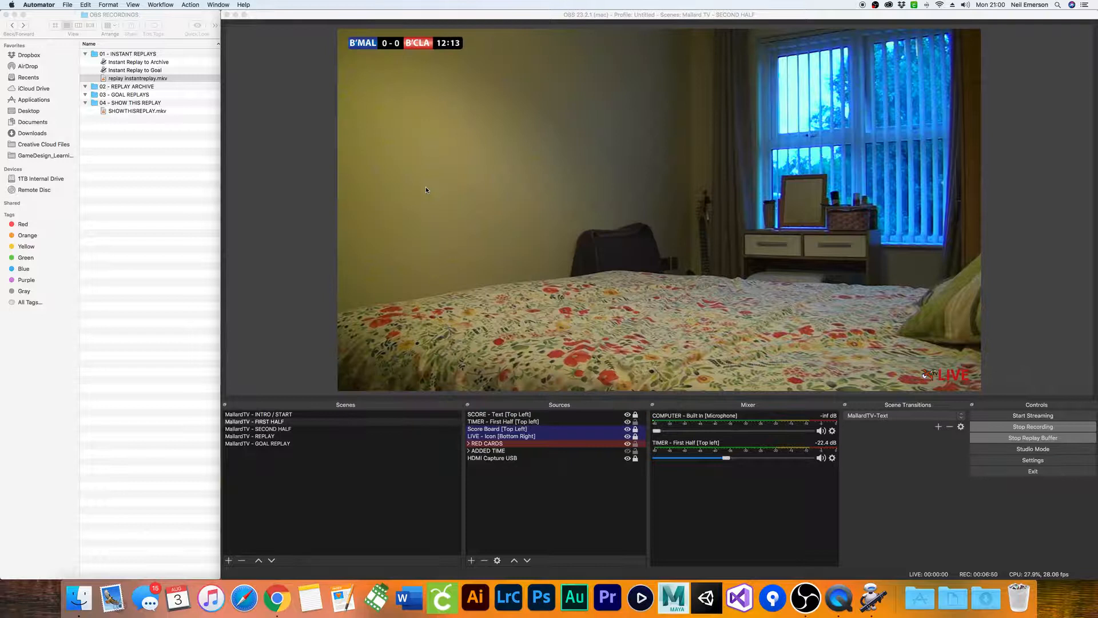
Check the MallardTV - REPLAY scene in OBS, return to MallardTV - FIRST HALF, and run Instant Replay to Archive from Finder.
{"action": "left_click", "coordinate": [264, 437]}
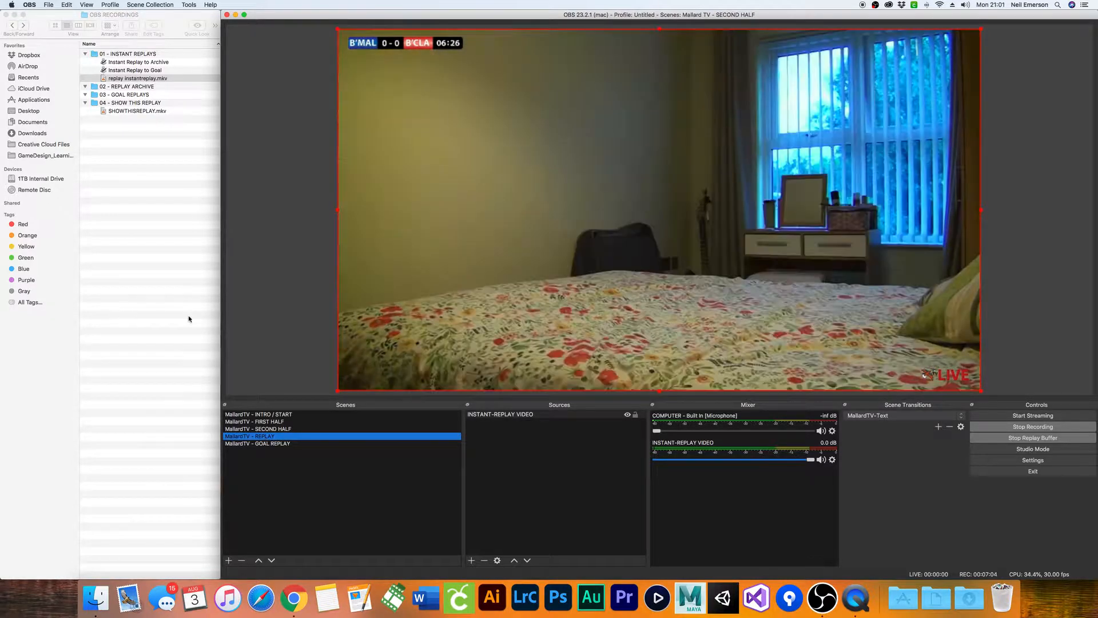
{"action": "left_click", "coordinate": [259, 423]}
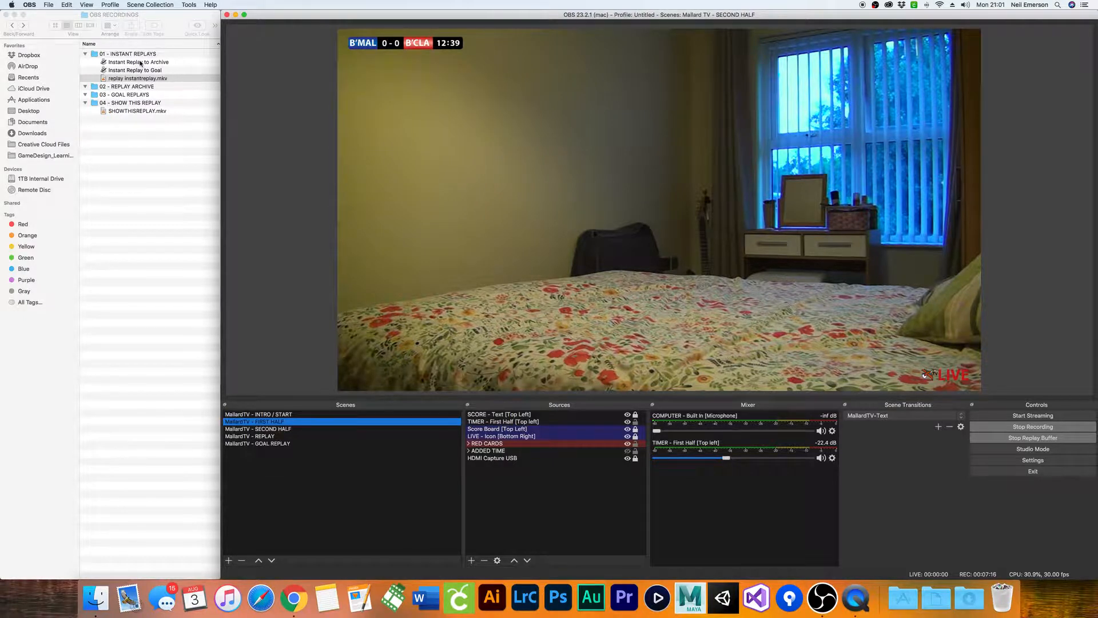
{"action": "left_click", "coordinate": [141, 63]}
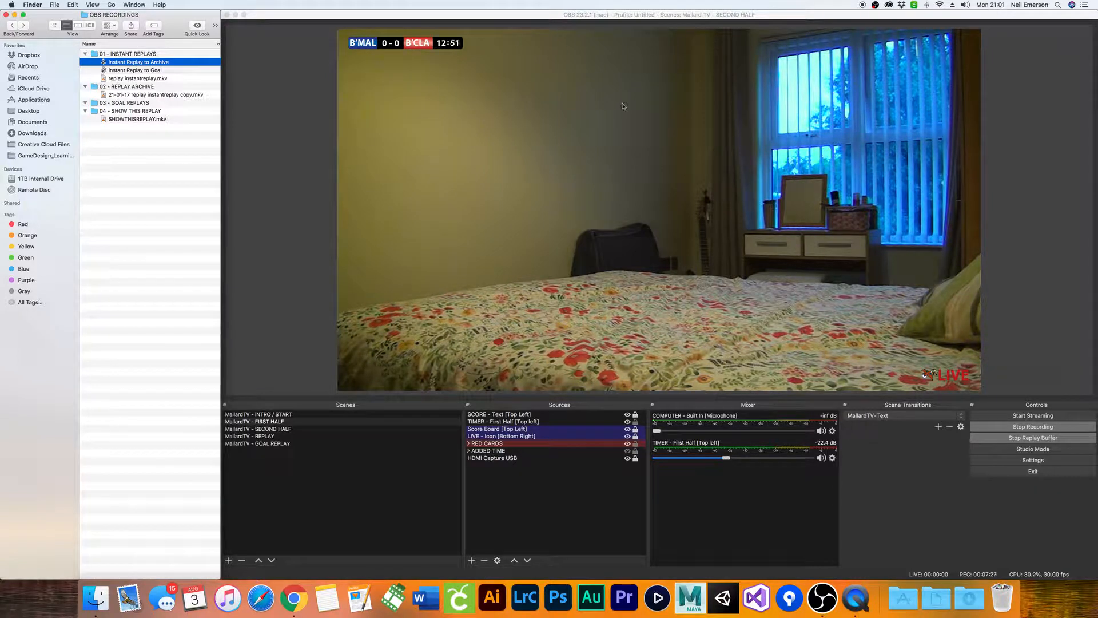
{"action": "left_click", "coordinate": [176, 96]}
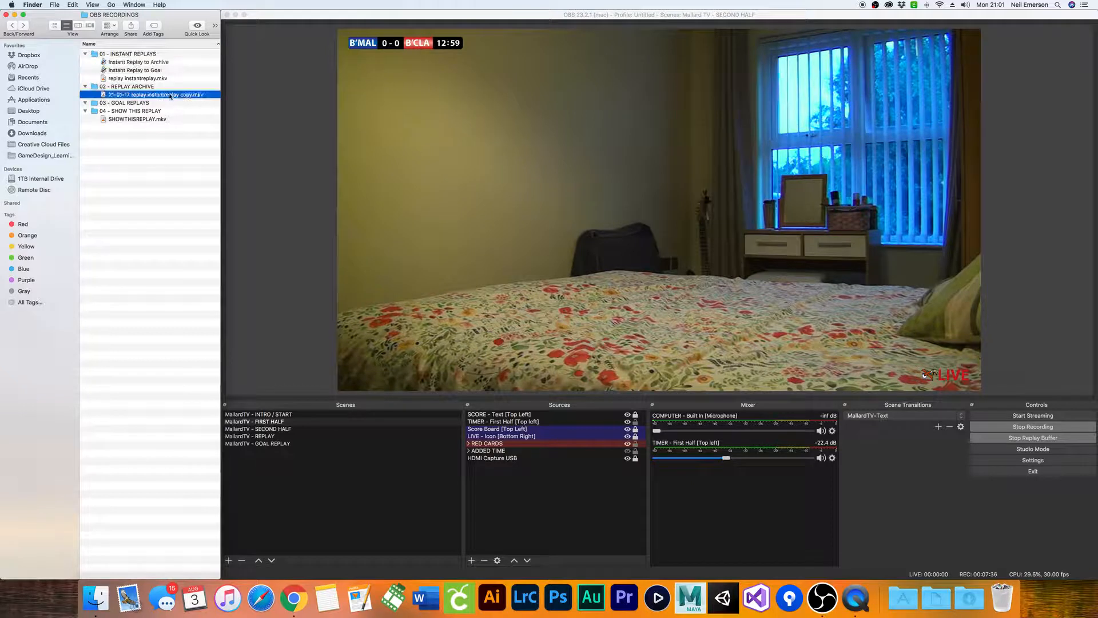
{"action": "key", "text": "Return"}
{"action": "key", "text": "Return"}
{"action": "left_click", "coordinate": [174, 141]}
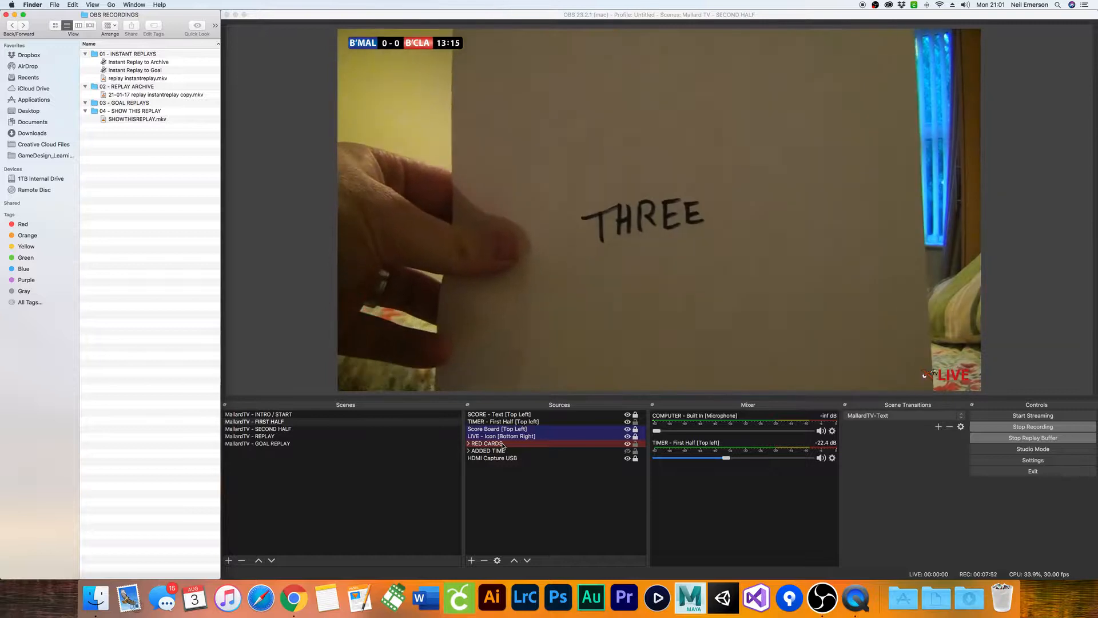
Save the replay buffer as a new instant replay and play it in the MallardTV - REPLAY scene in OBS.
{"action": "key", "text": "super+shift+r"}
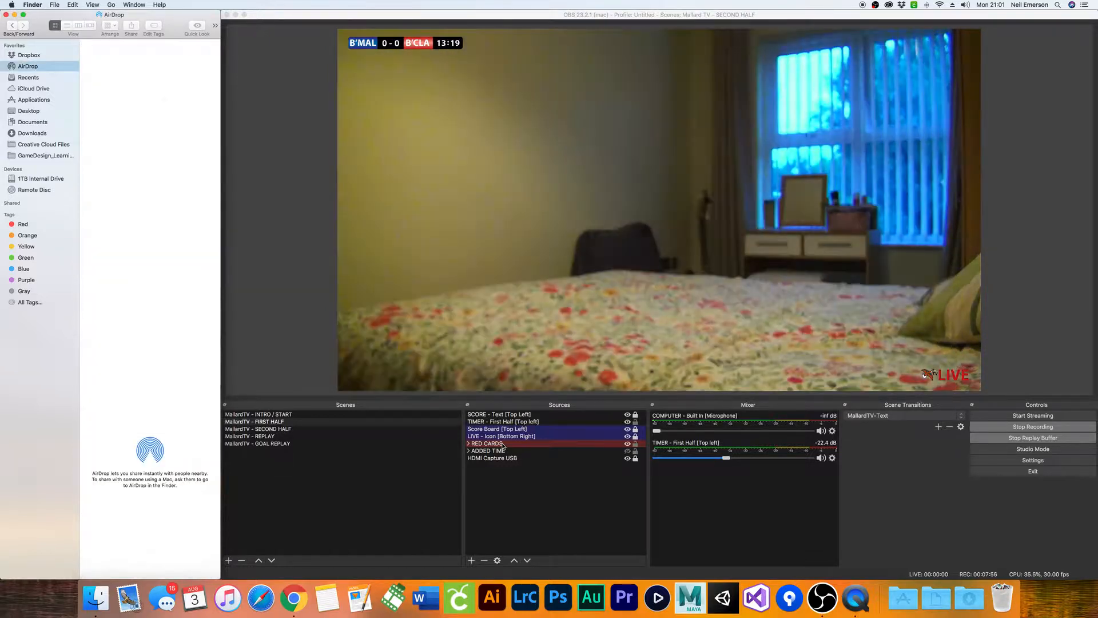
{"action": "left_click", "coordinate": [264, 437]}
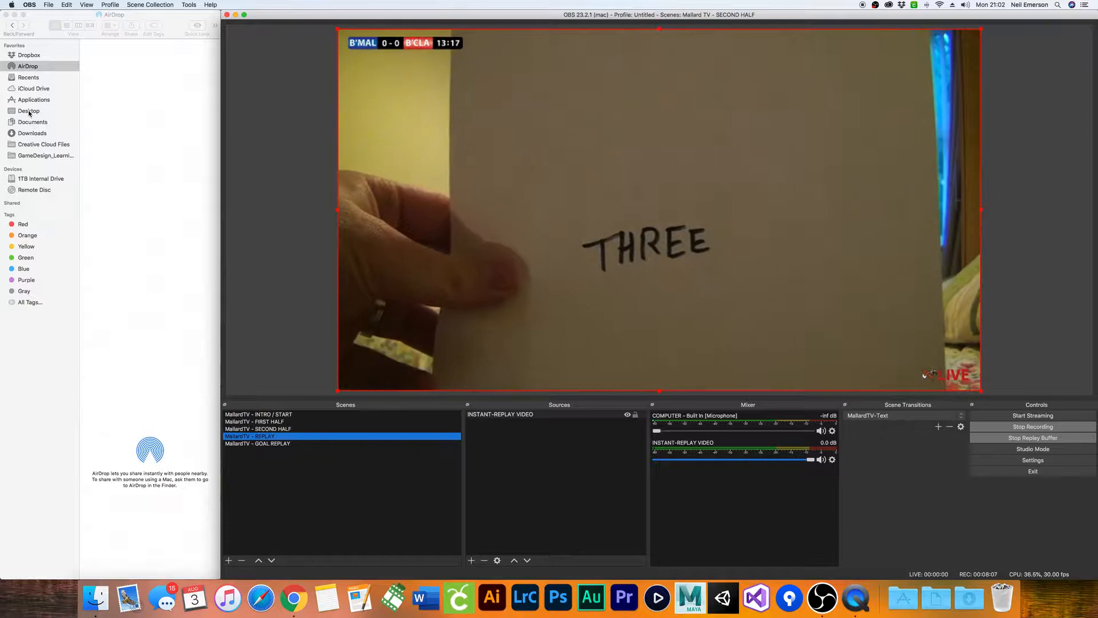
Return the Finder window to the OBS RECORDINGS folder.
{"action": "left_click", "coordinate": [210, 163]}
{"action": "left_click", "coordinate": [31, 123]}
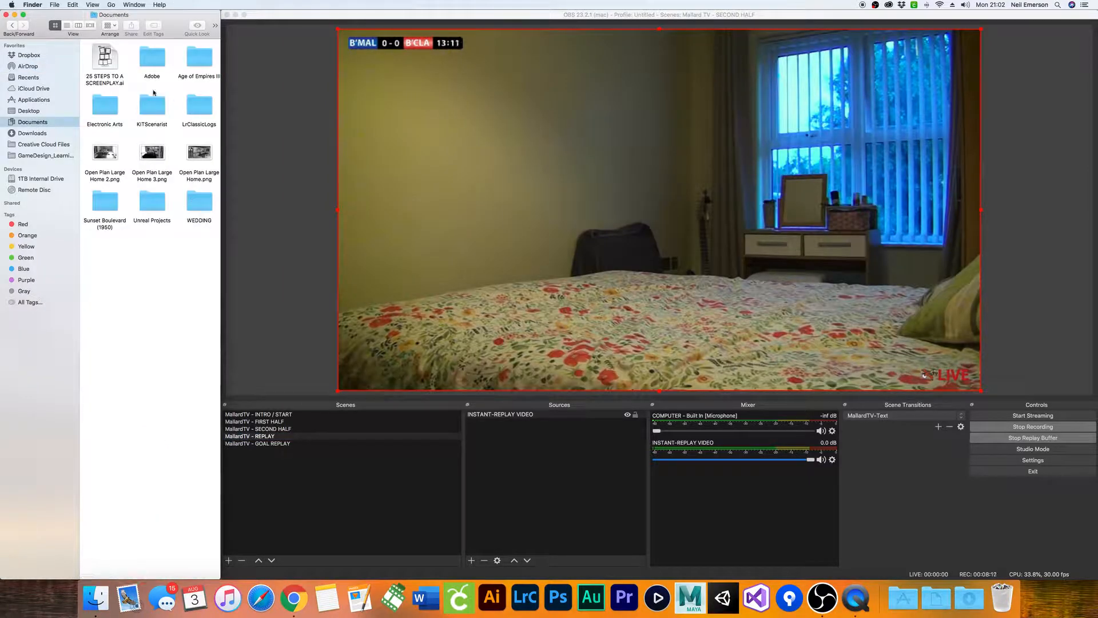
{"action": "left_click", "coordinate": [11, 28]}
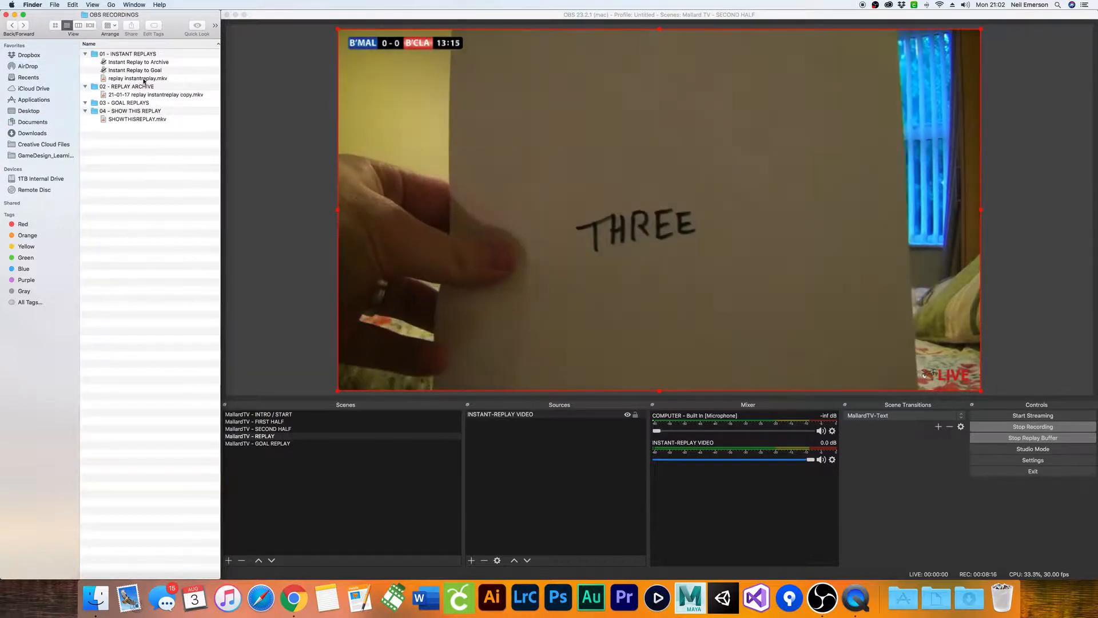
Run Instant Replay to Archive again to copy the new replay instantreplay.mkv into the 02 - REPLAY ARCHIVE folder.
{"action": "left_click", "coordinate": [142, 80]}
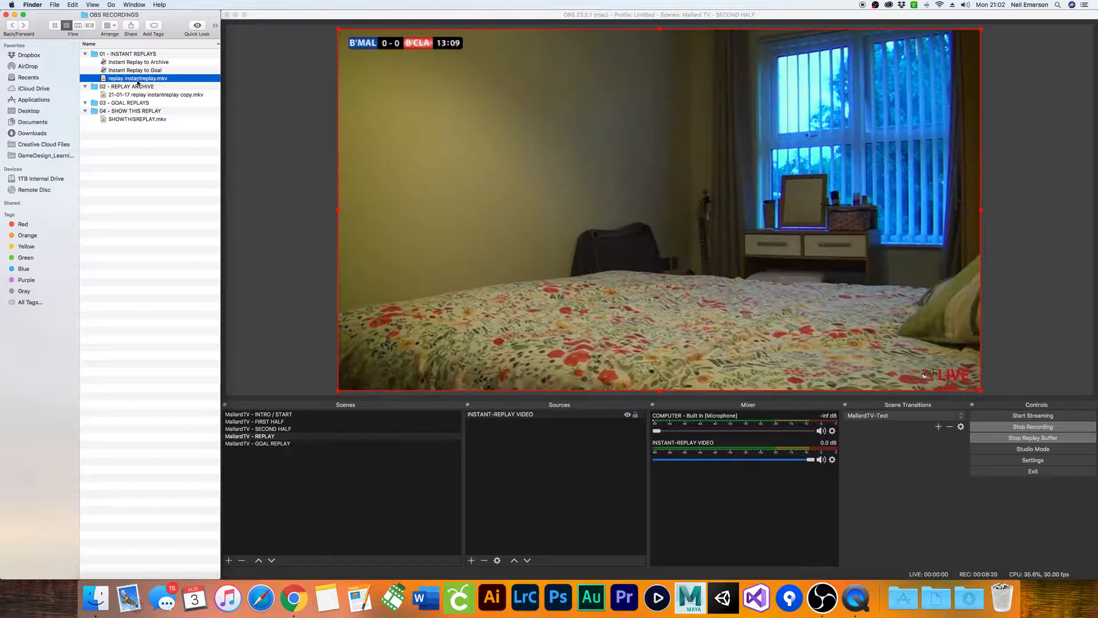
{"action": "left_click", "coordinate": [152, 95]}
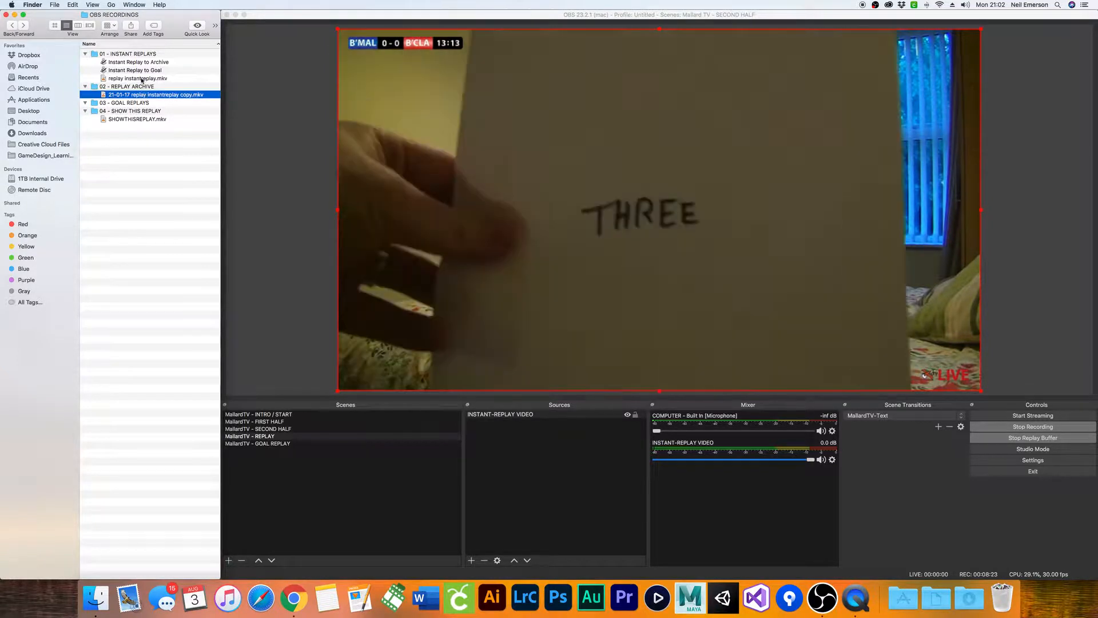
{"action": "left_click", "coordinate": [147, 78]}
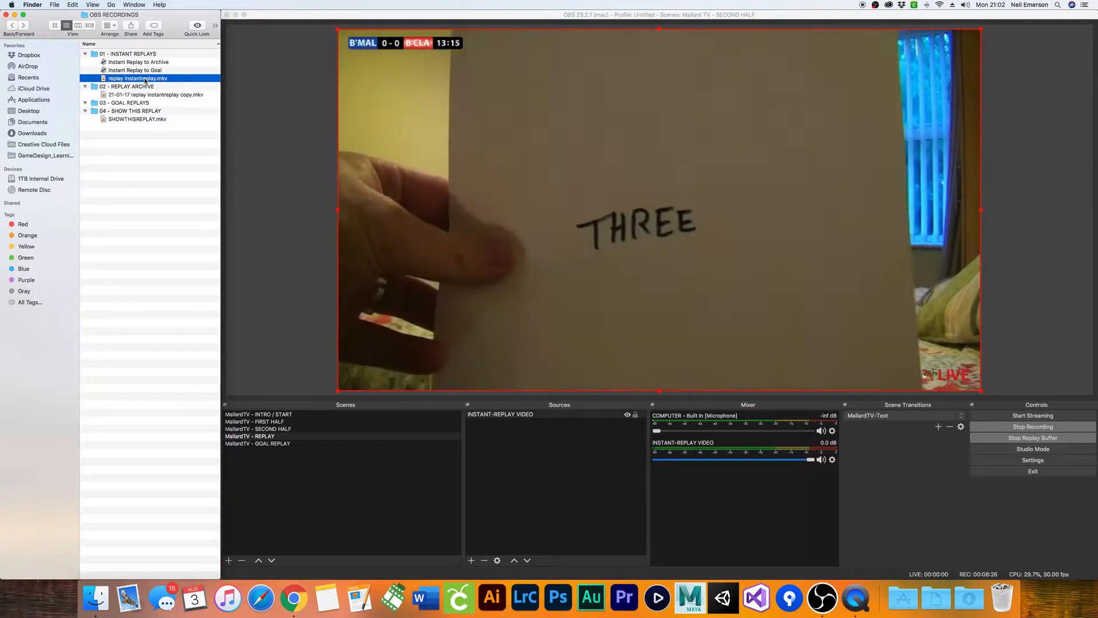
{"action": "left_click", "coordinate": [146, 62]}
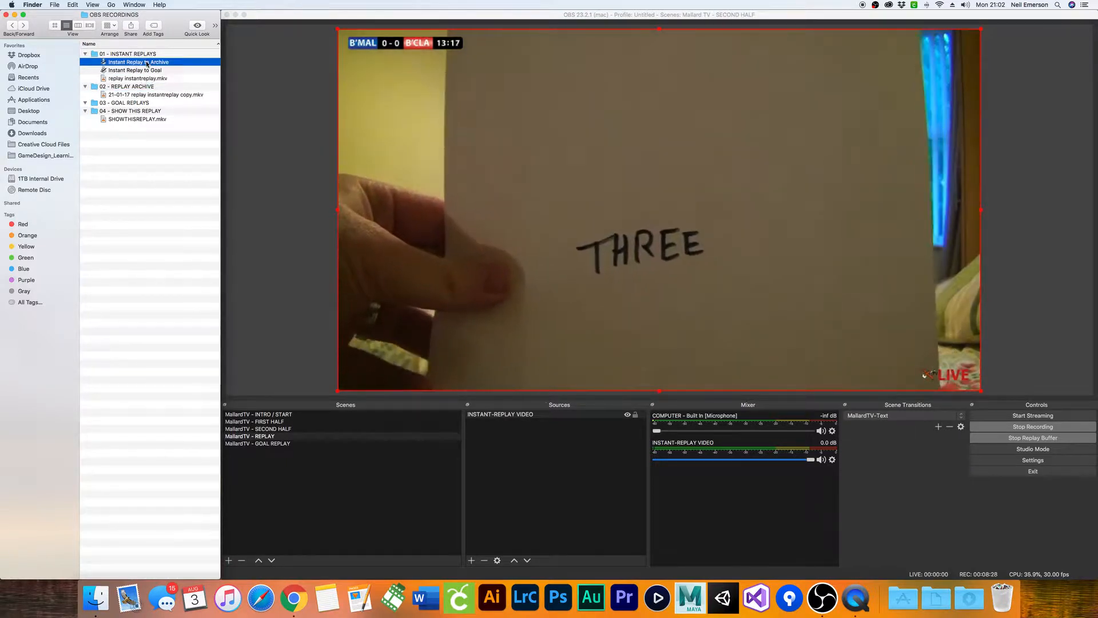
{"action": "double_click", "coordinate": [147, 62]}
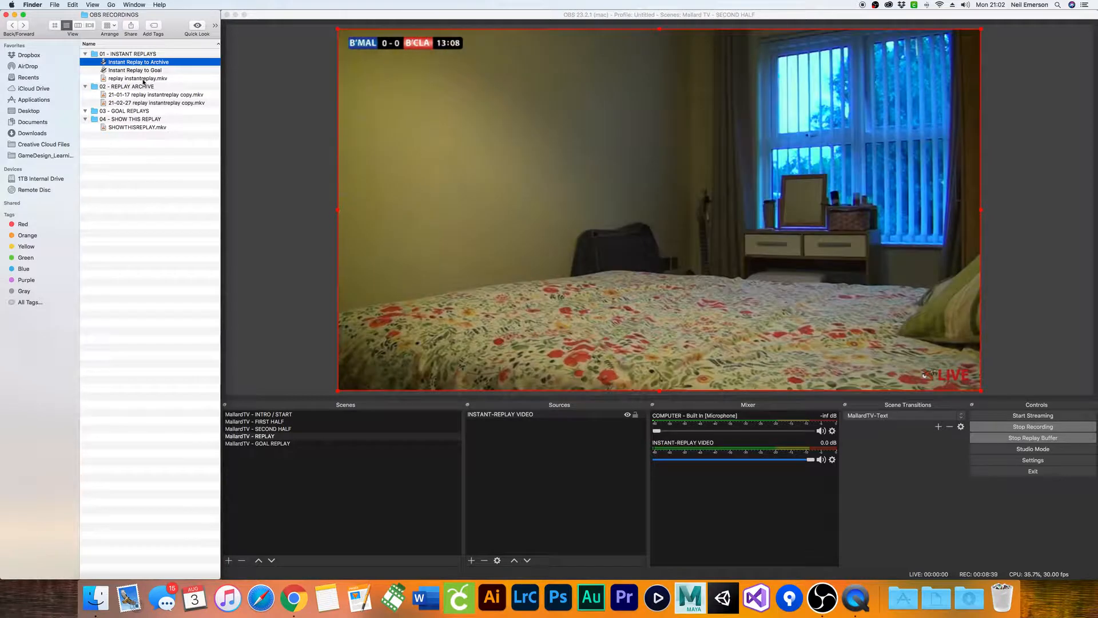
Rename the older replay copy in the 02 - REPLAY ARCHIVE folder to "Number Two", keeping the .mkv extension.
{"action": "left_click", "coordinate": [144, 80]}
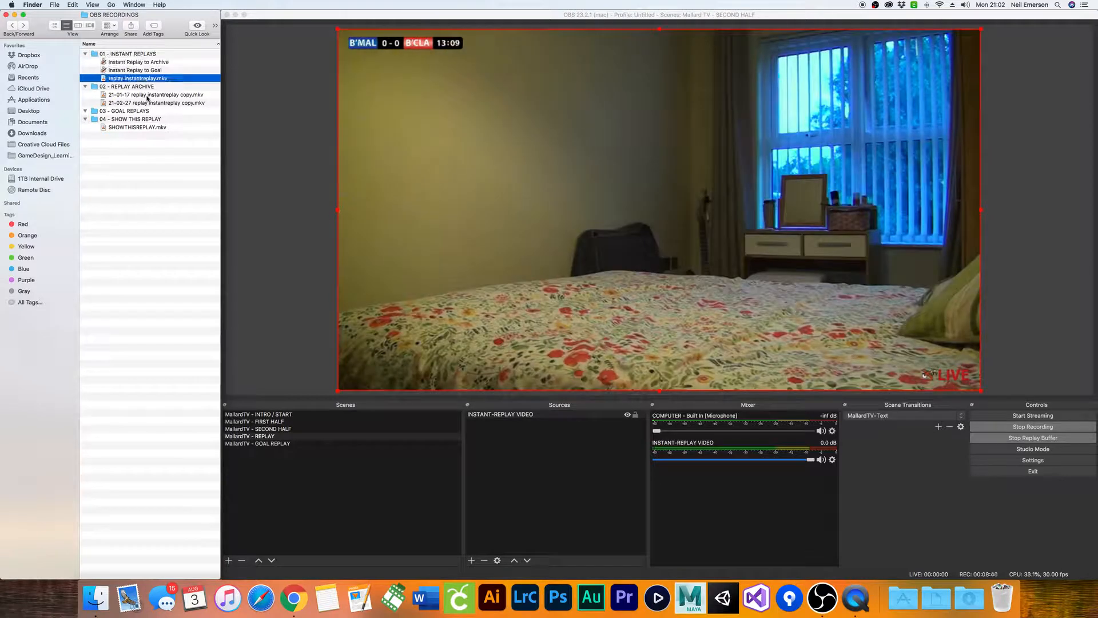
{"action": "left_click", "coordinate": [140, 95]}
{"action": "left_click", "coordinate": [141, 95]}
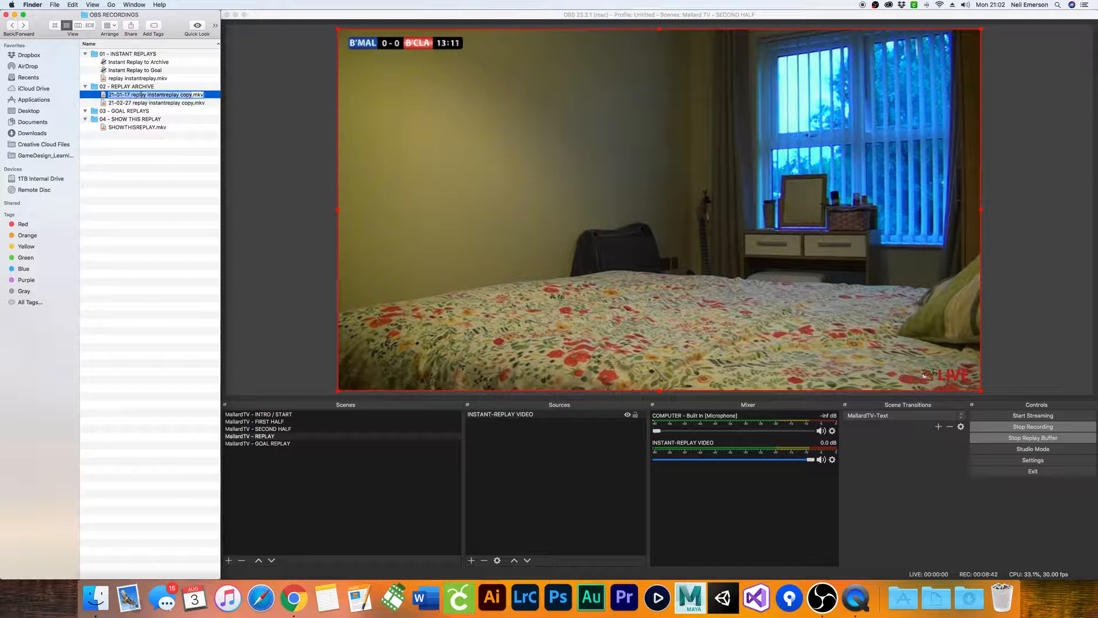
{"action": "type", "text": "Num"}
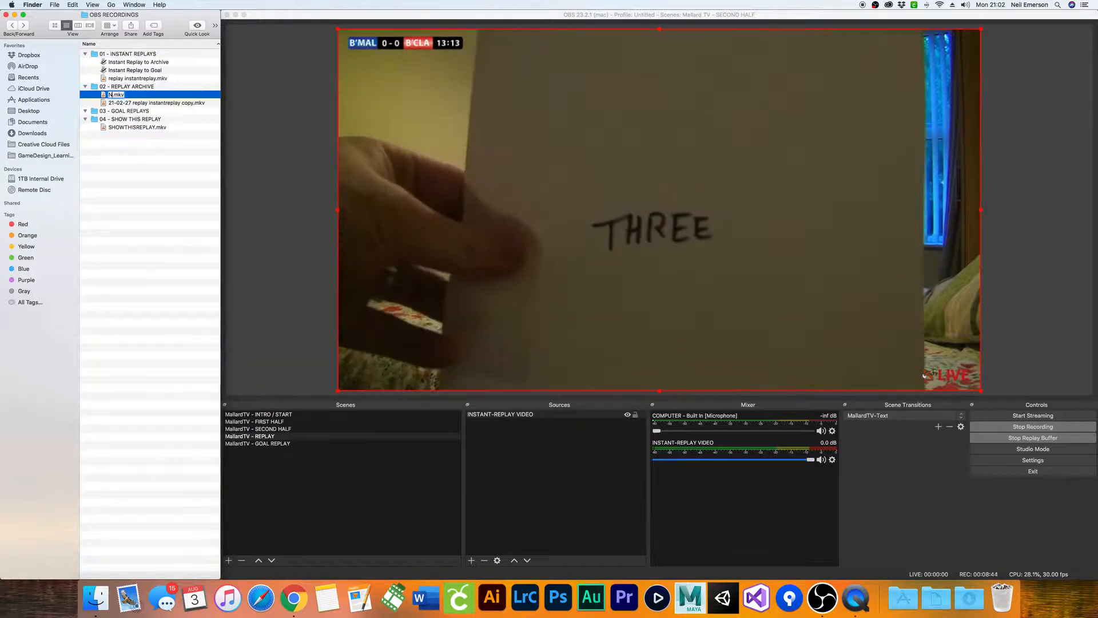
{"action": "type", "text": "ber Two"}
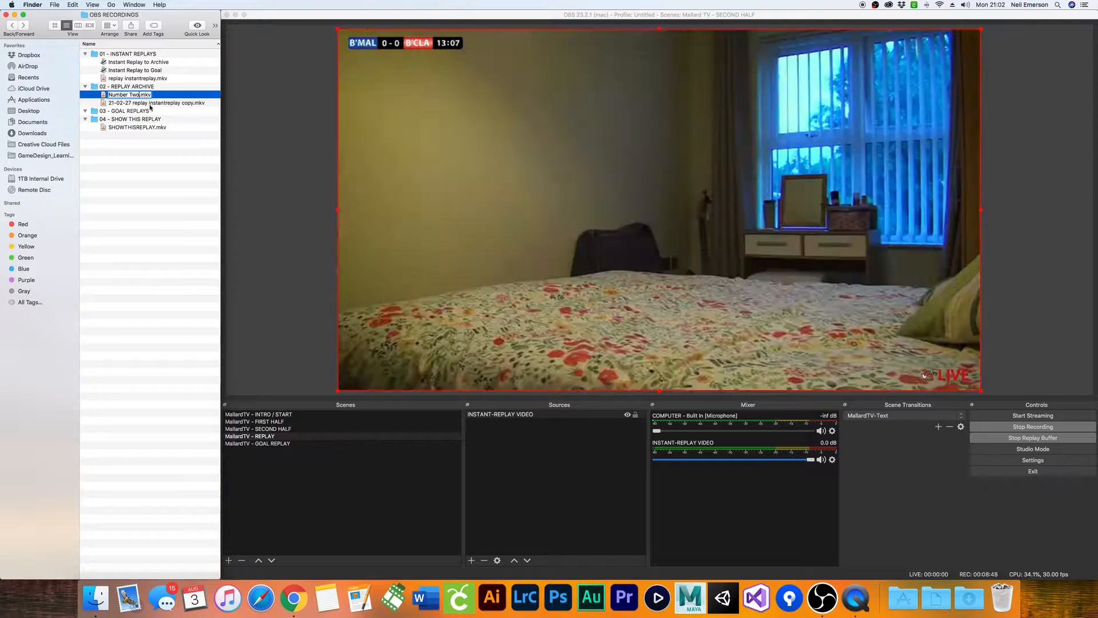
{"action": "key", "text": "Escape"}
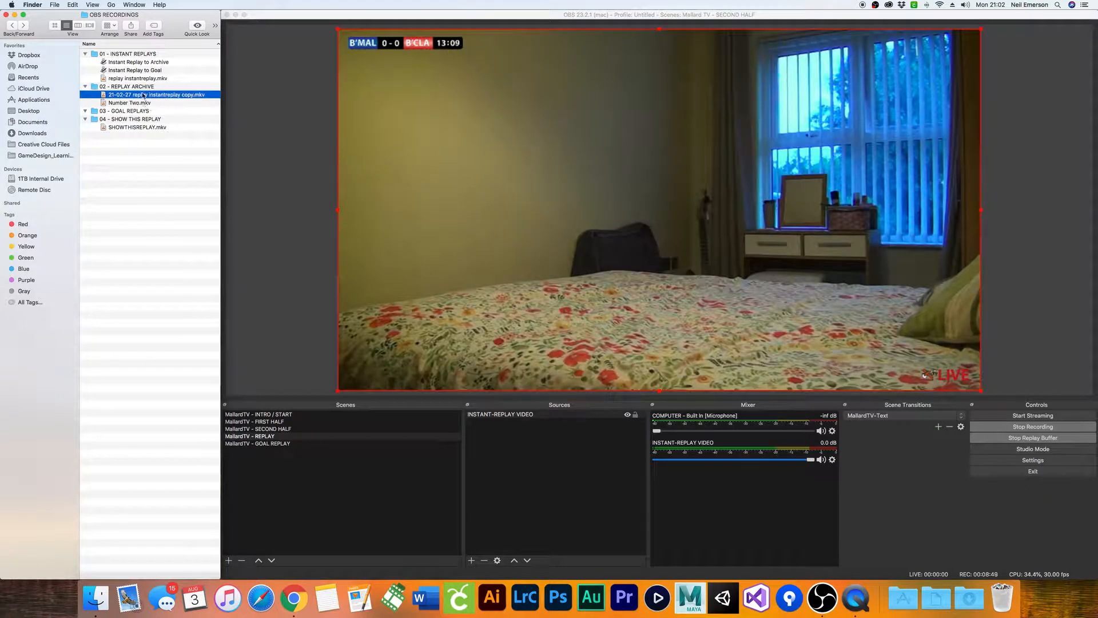
Rename the newer time-stamped replay copy in the 02 - REPLAY ARCHIVE folder to "Number Three", keeping the .mkv extension.
{"action": "key", "text": "Return"}
{"action": "type", "text": "Number "}
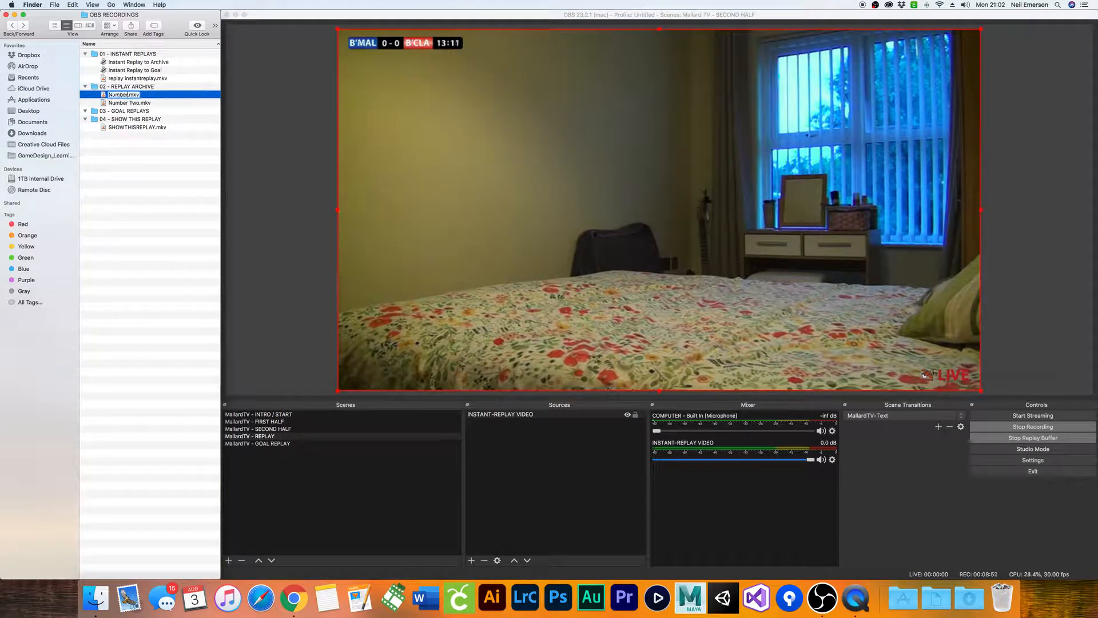
{"action": "type", "text": "Three"}
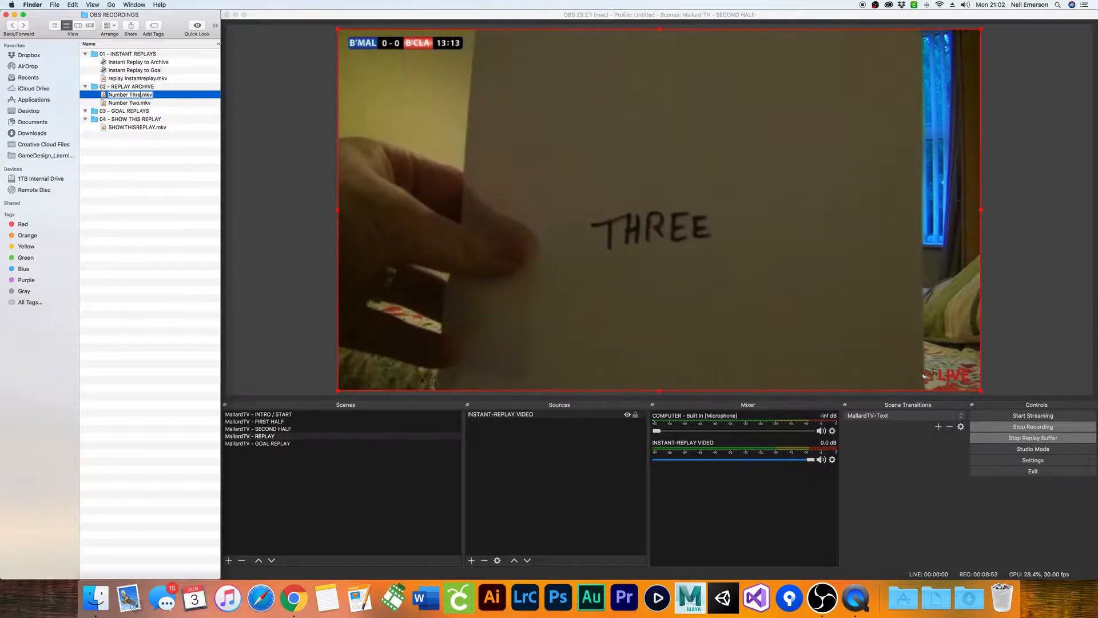
{"action": "key", "text": "Return"}
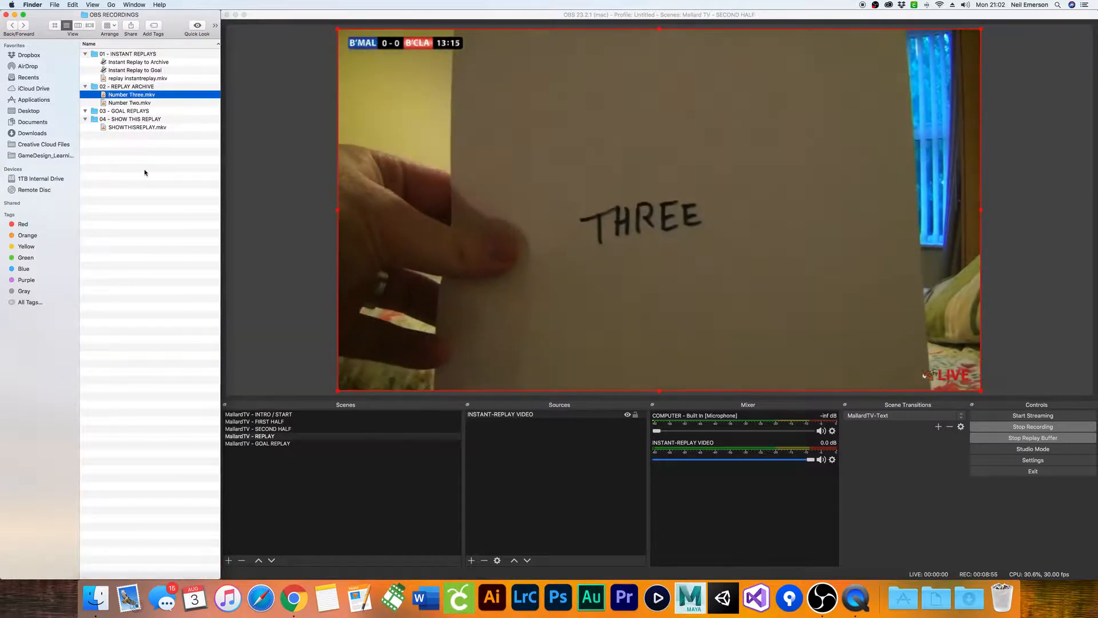
Switch to the MallardTV - FIRST HALF scene and select replay instantreplay.mkv in the 01 - INSTANT REPLAYS folder.
{"action": "left_click", "coordinate": [277, 422]}
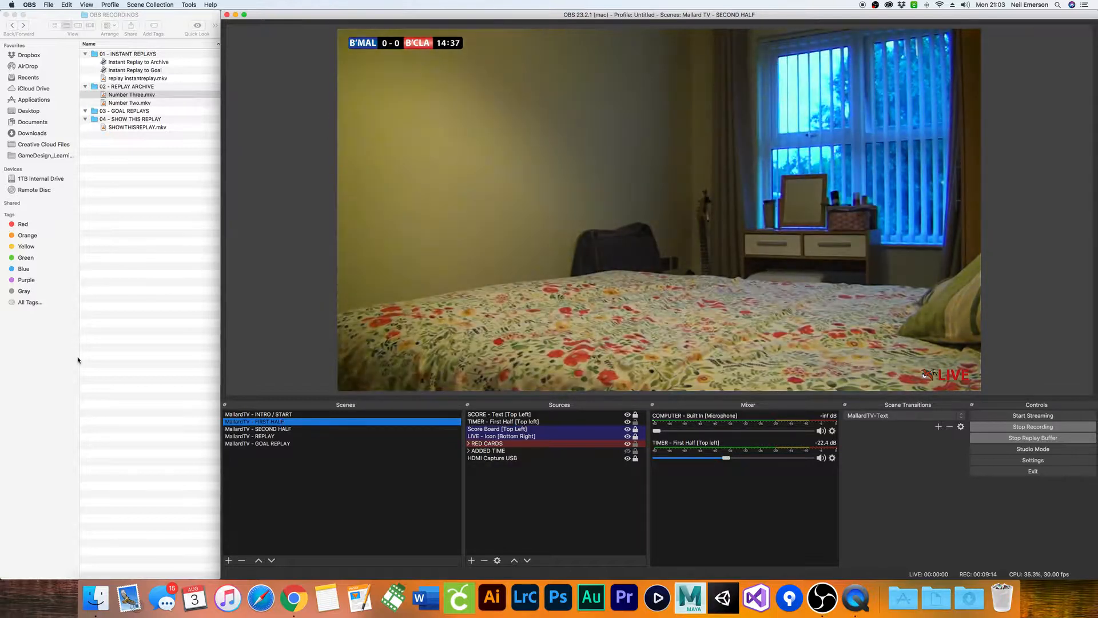
{"action": "left_click", "coordinate": [131, 78]}
{"action": "left_click", "coordinate": [131, 78]}
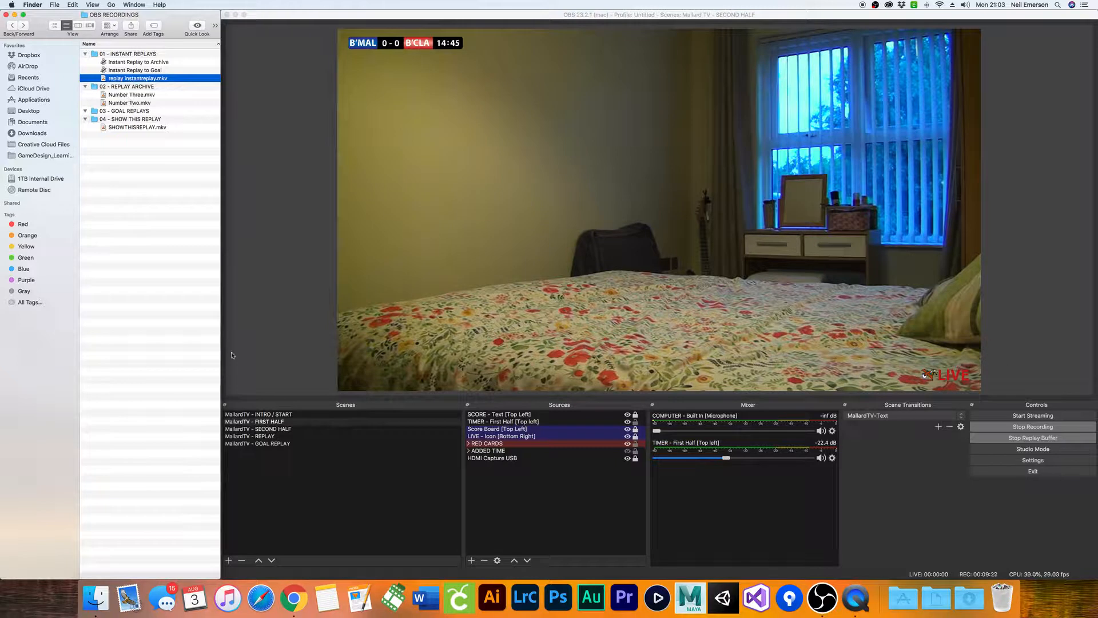
Show the replay in the MallardTV - REPLAY scene and run Instant Replay to Goal to copy it into 03 - GOAL REPLAYS.
{"action": "left_click", "coordinate": [261, 437]}
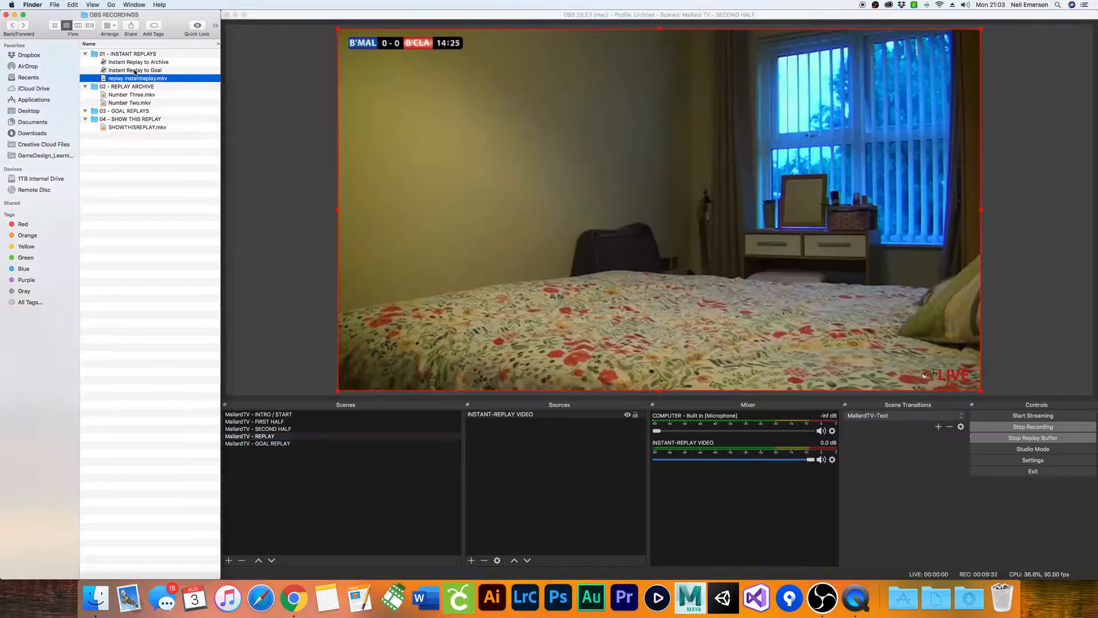
{"action": "left_click", "coordinate": [140, 71]}
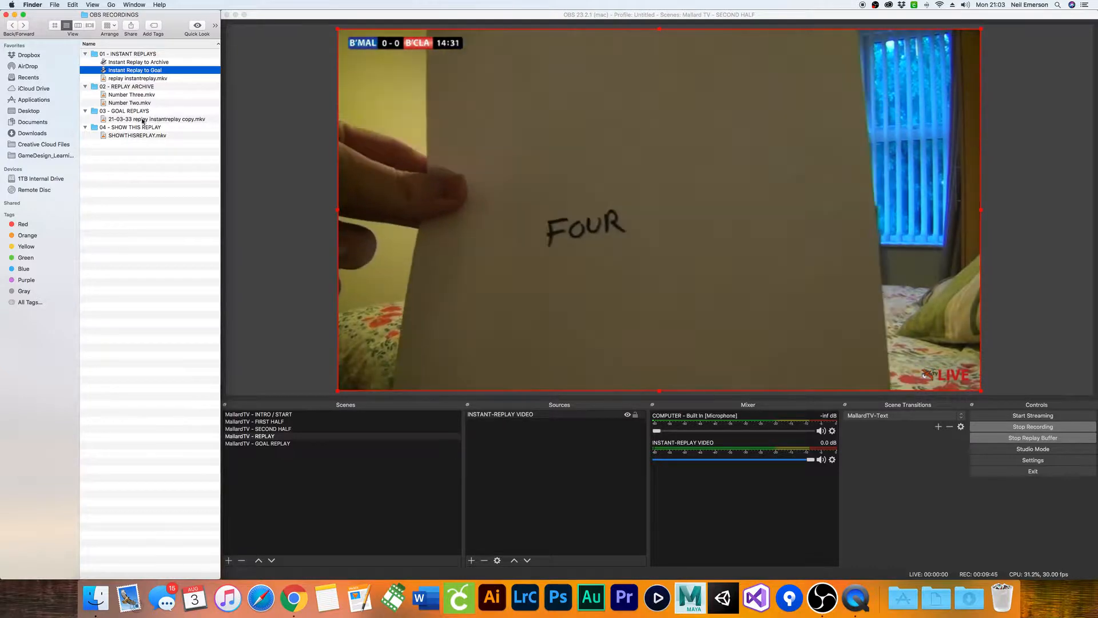
Rename the time-stamped replay copy in the 03 - GOAL REPLAYS folder to "Number Four", keeping the .mkv extension.
{"action": "left_click", "coordinate": [151, 120]}
{"action": "key", "text": "Return"}
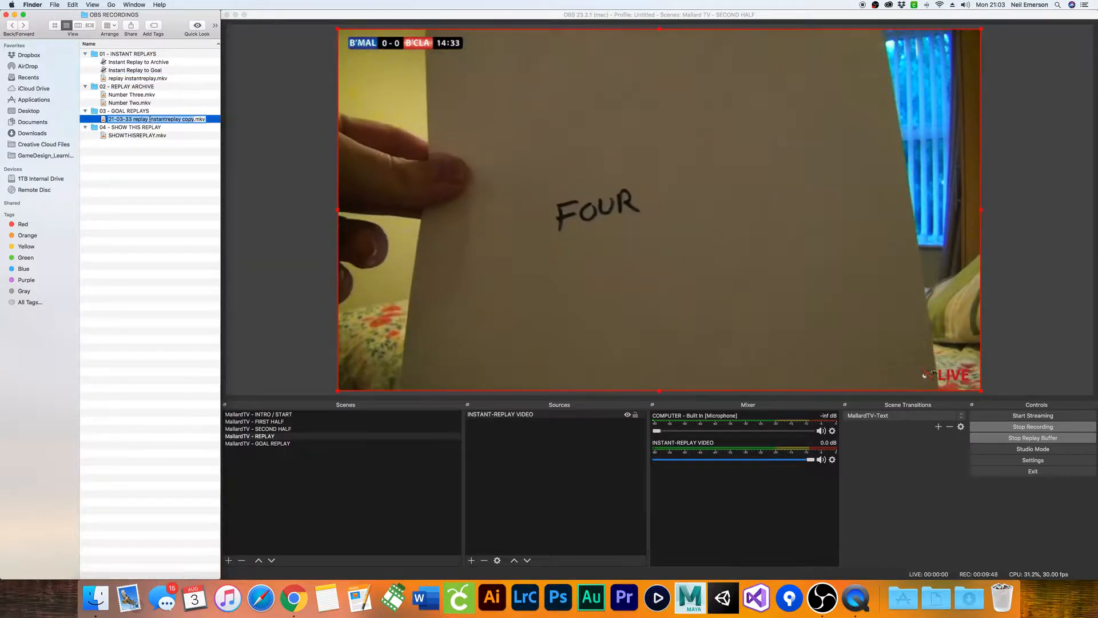
{"action": "type", "text": "Number "}
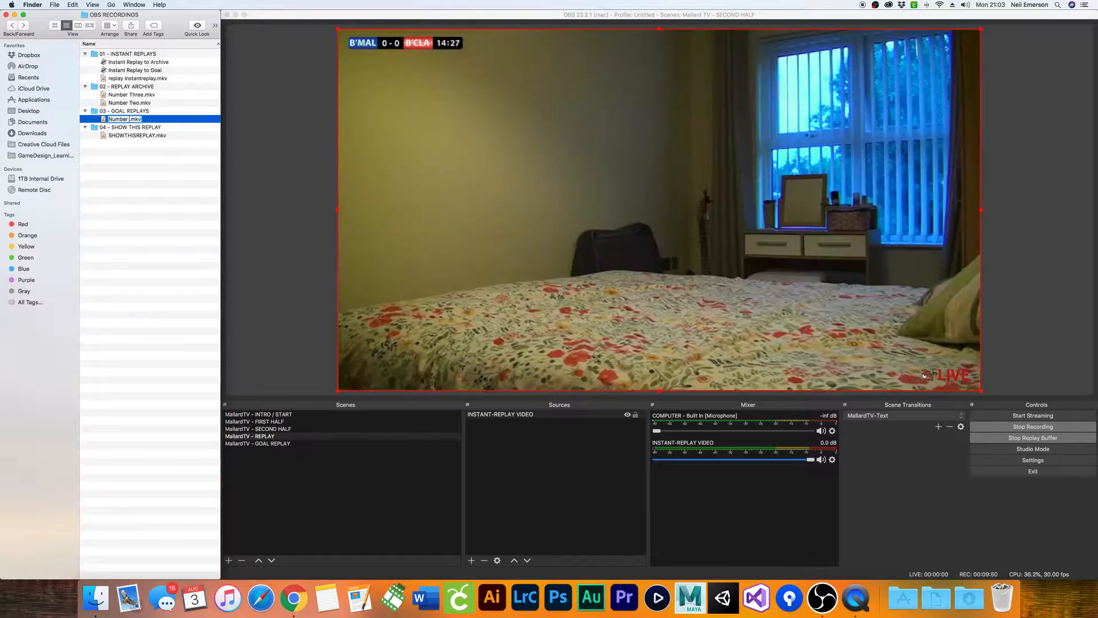
{"action": "type", "text": "Fo"}
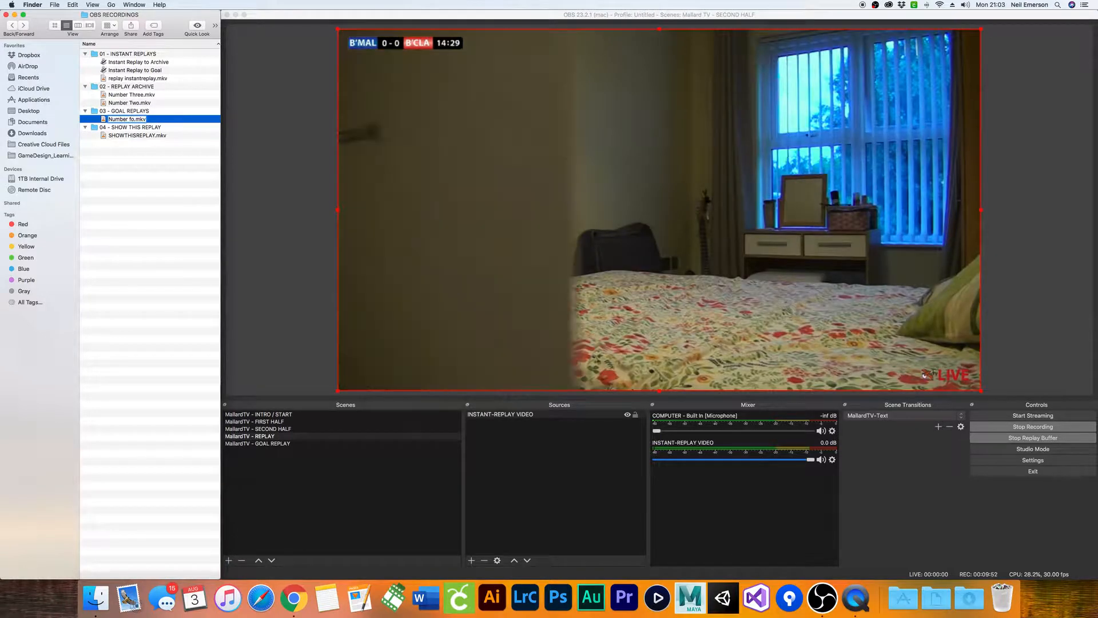
{"action": "type", "text": "ur"}
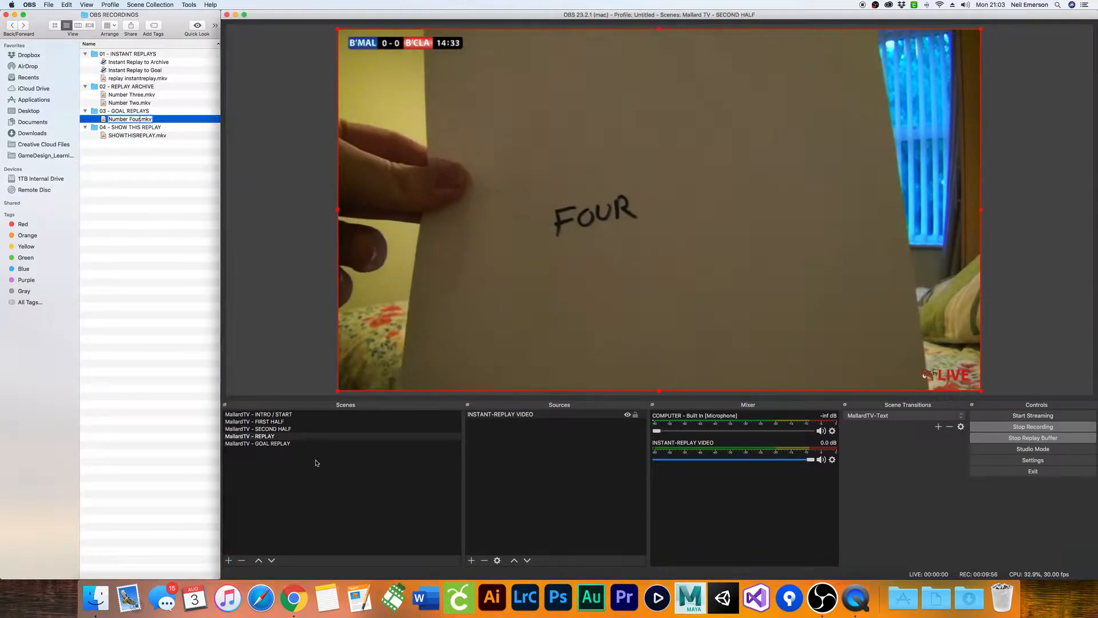
{"action": "left_click", "coordinate": [289, 436]}
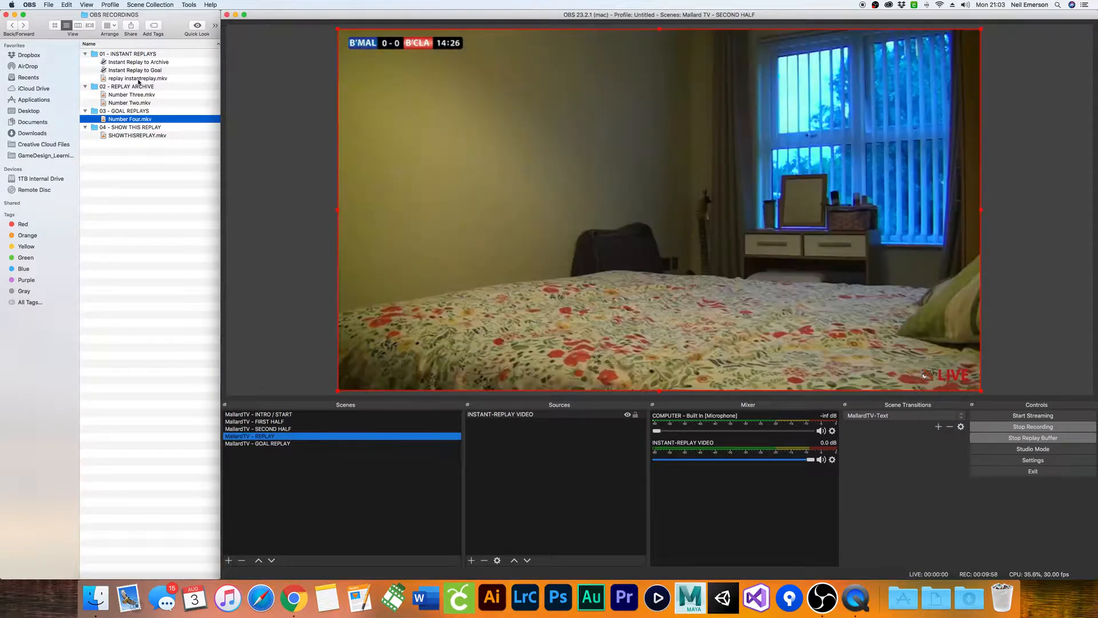
Check which local file the INSTANT-REPLAY VIDEO source plays, comparing it with the replay file in 01 - INSTANT REPLAYS.
{"action": "left_click", "coordinate": [138, 78]}
{"action": "left_click", "coordinate": [146, 78]}
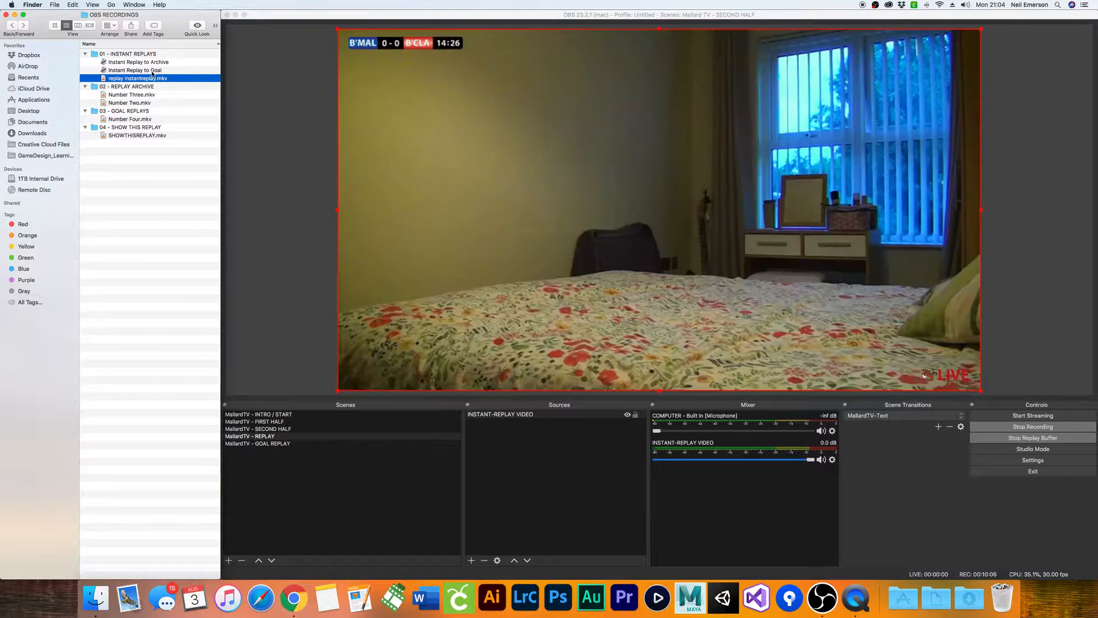
{"action": "double_click", "coordinate": [518, 416]}
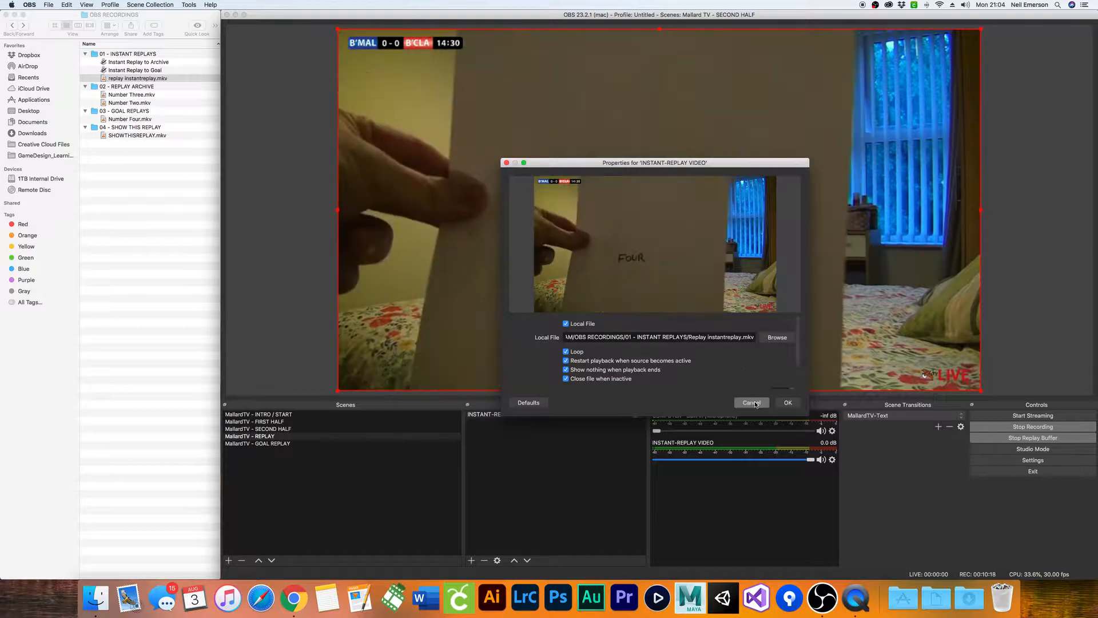
{"action": "left_click", "coordinate": [507, 163]}
Switch through the FIRST HALF scene to MallardTV - GOAL REPLAY and check the local file path of its REPLAY source.
{"action": "left_click", "coordinate": [274, 421]}
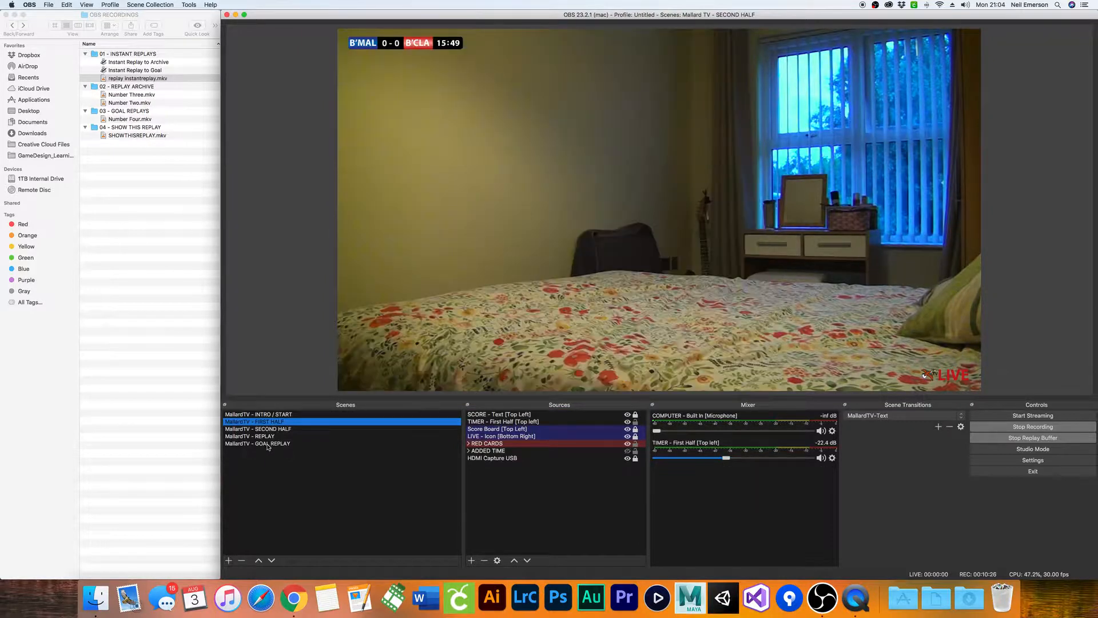
{"action": "left_click", "coordinate": [268, 444]}
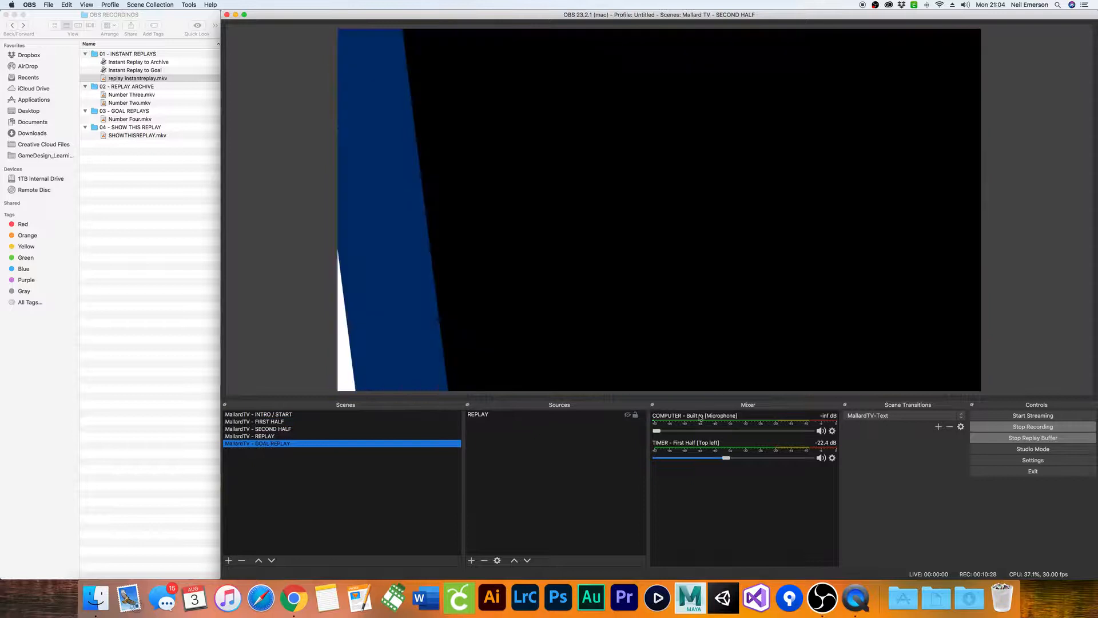
{"action": "double_click", "coordinate": [479, 416]}
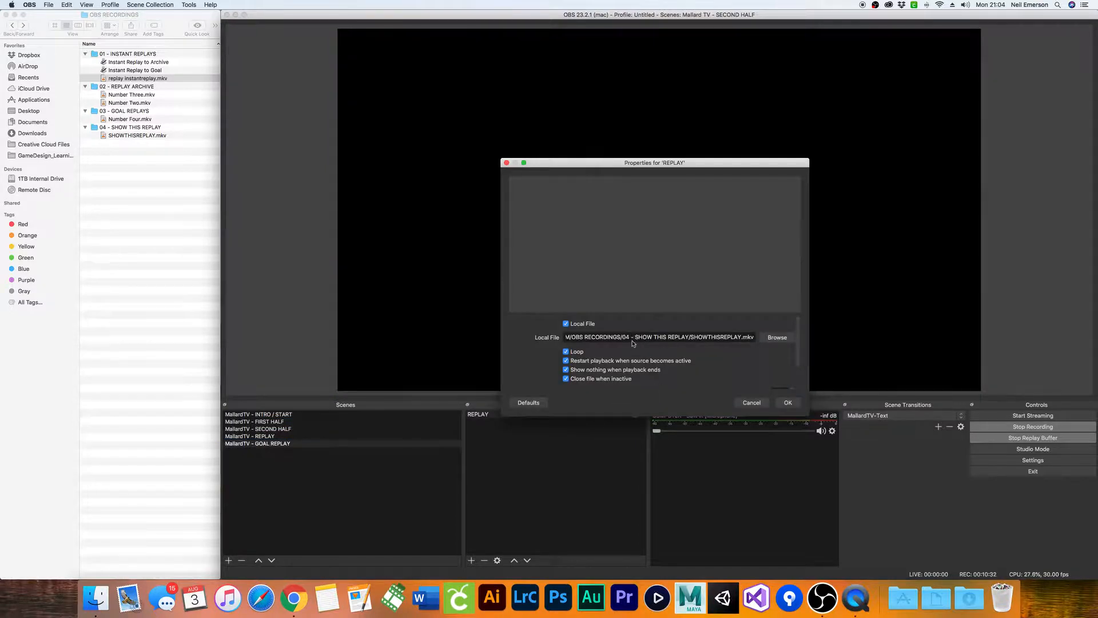
{"action": "left_click_drag", "start_coordinate": [622, 341], "coordinate": [747, 342]}
{"action": "left_click", "coordinate": [788, 403]}
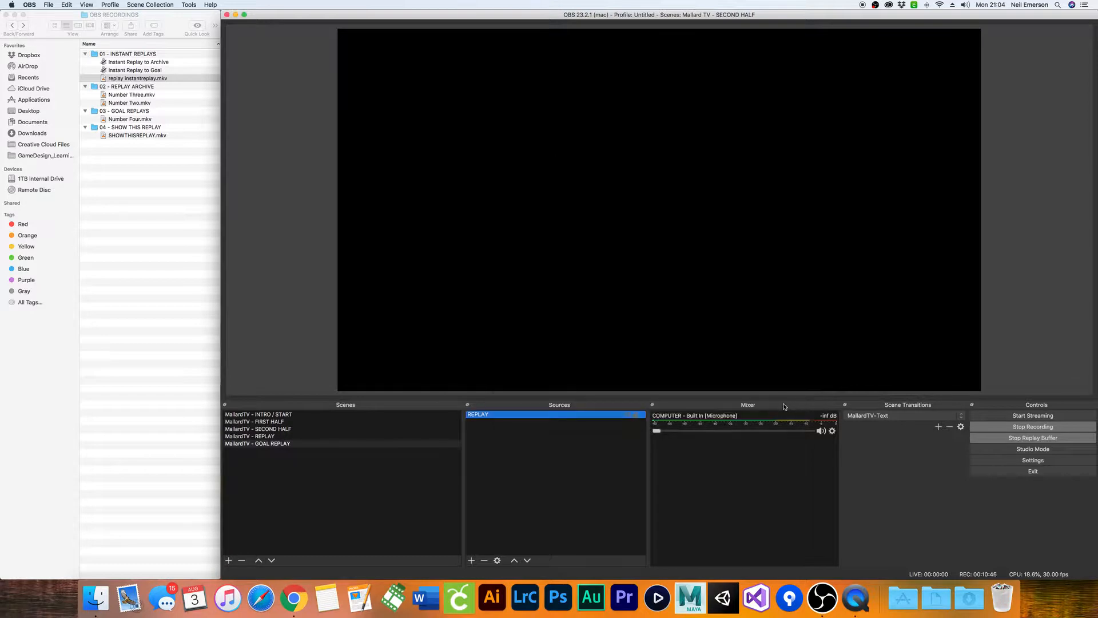
{"action": "left_click", "coordinate": [143, 141]}
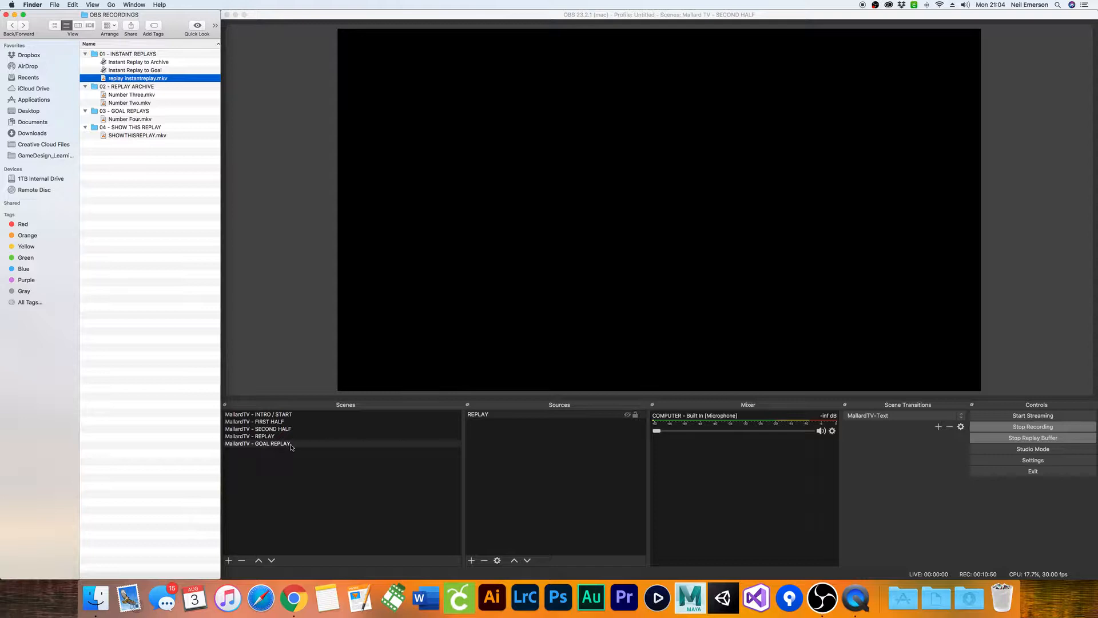
{"action": "left_click", "coordinate": [154, 167]}
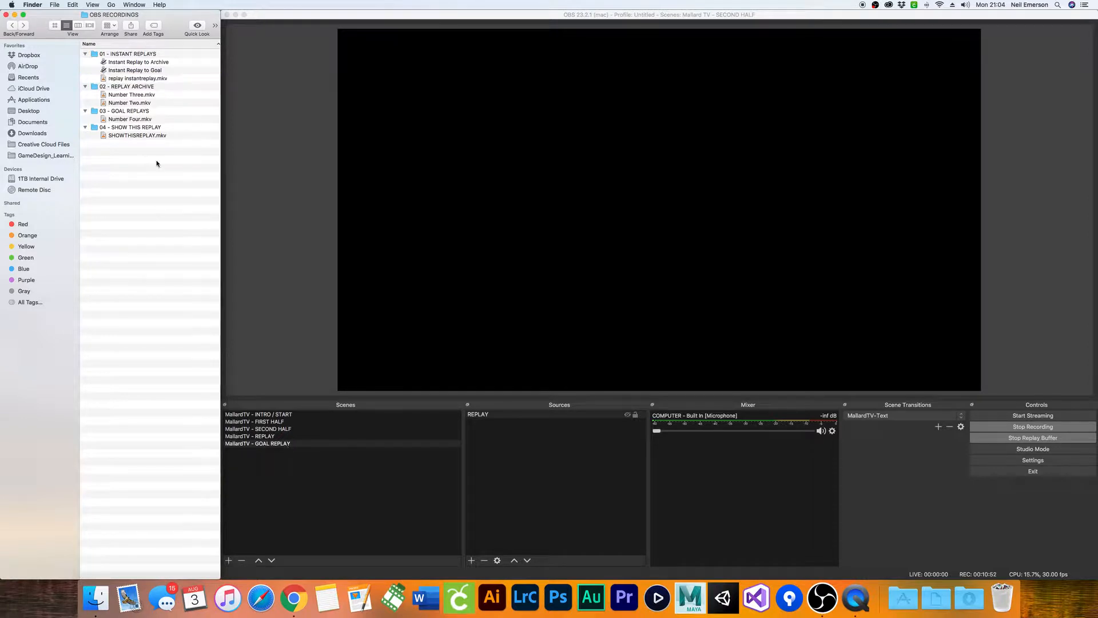
Open Automator and create a new Application workflow.
{"action": "left_click", "coordinate": [1058, 4]}
{"action": "type", "text": "autom"}
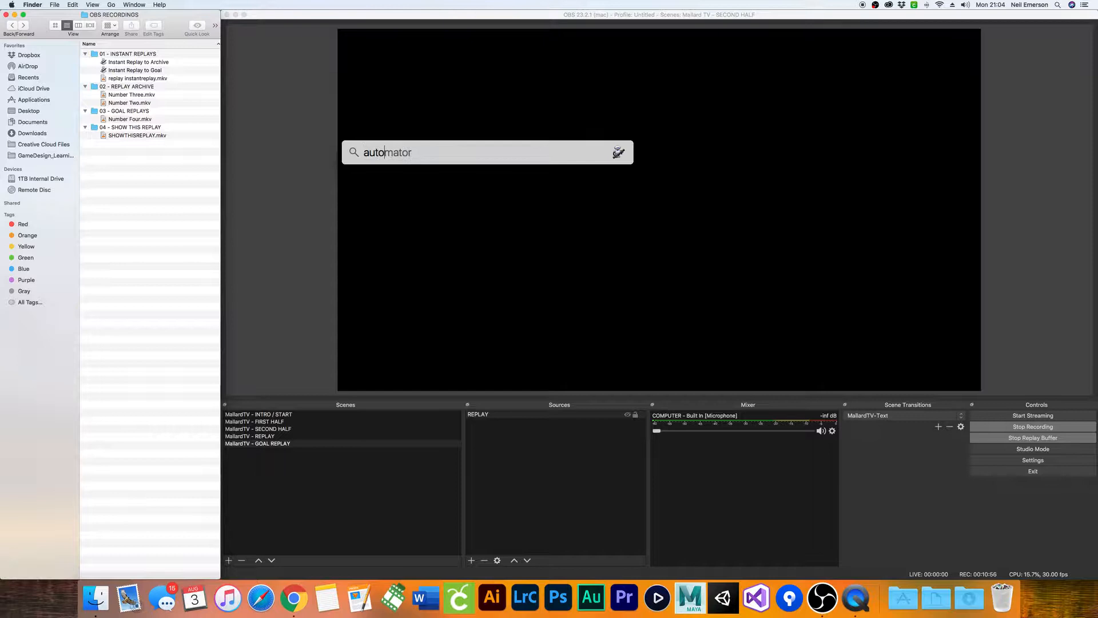
{"action": "key", "text": "Return"}
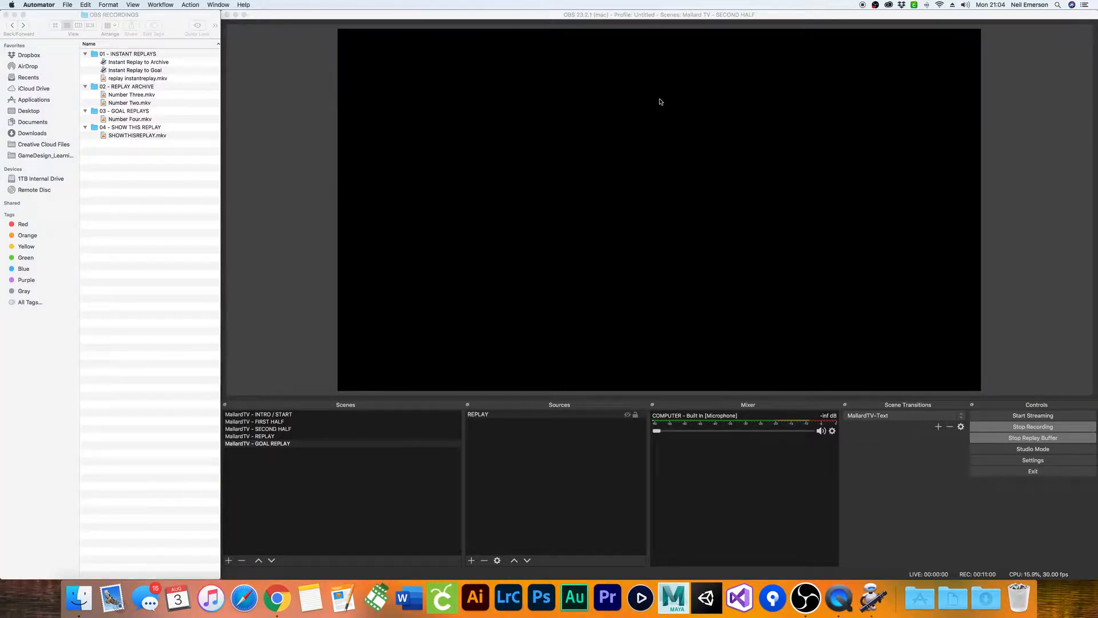
{"action": "left_click", "coordinate": [67, 5]}
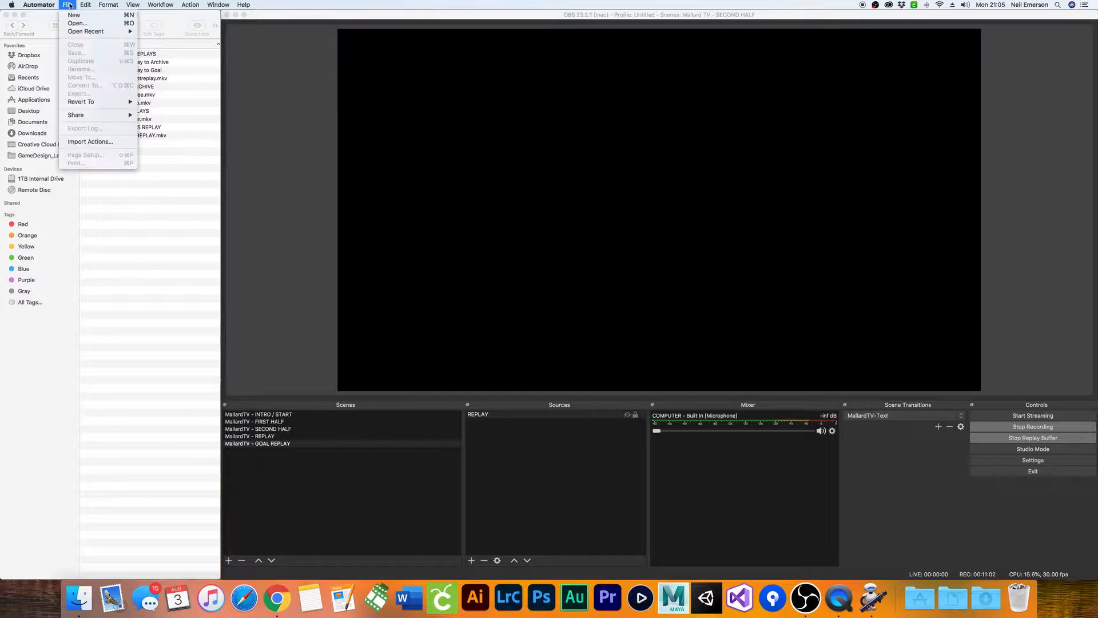
{"action": "left_click", "coordinate": [74, 15]}
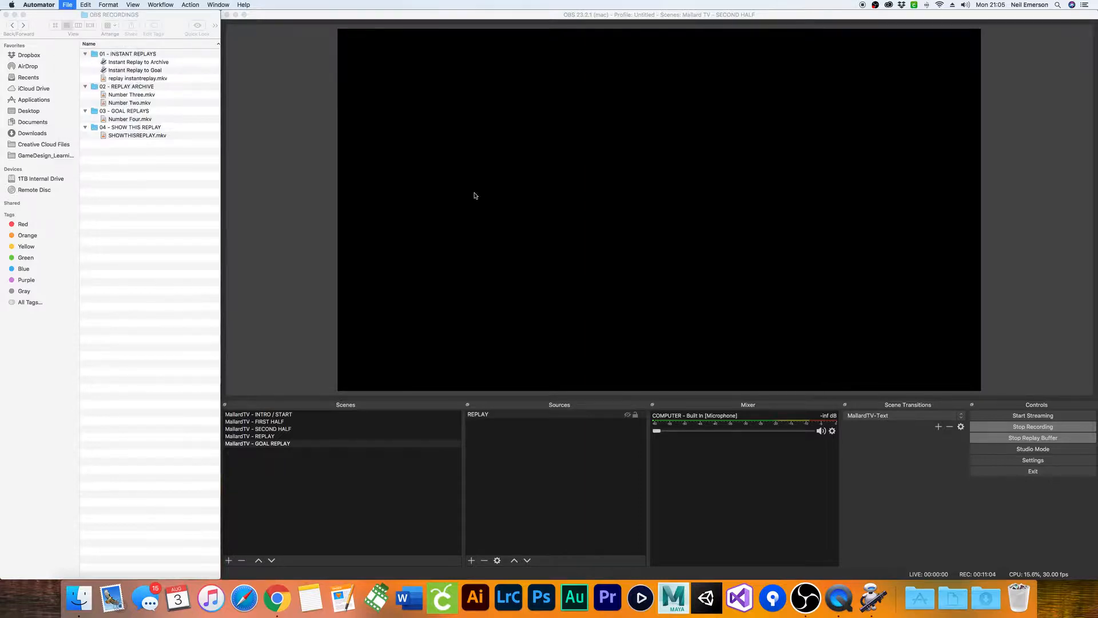
{"action": "double_click", "coordinate": [431, 116]}
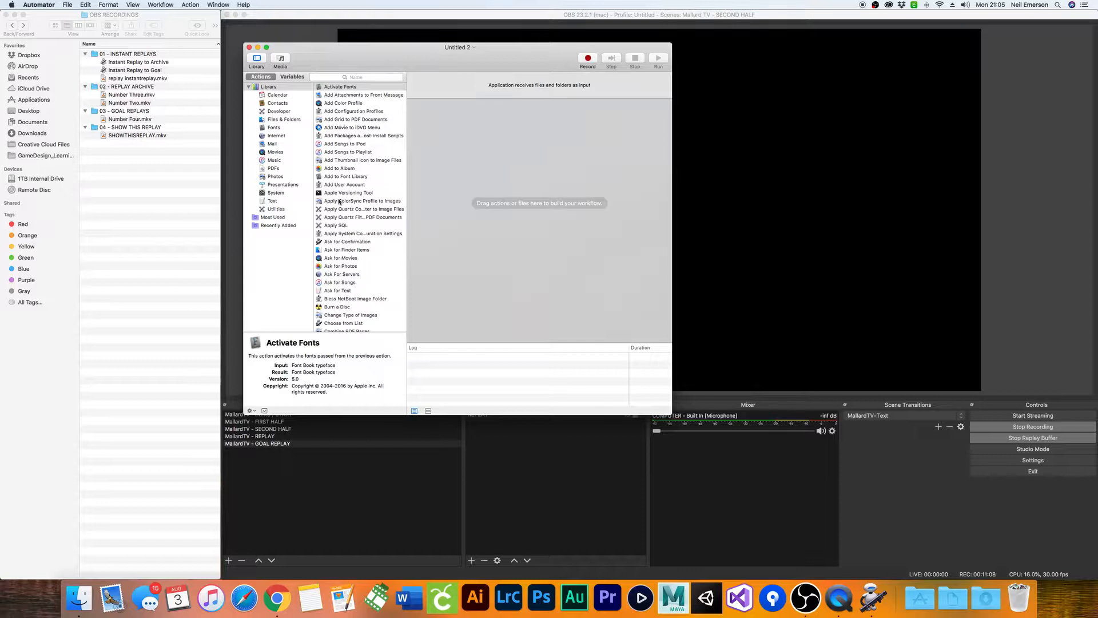
Add a Get Specified Finder Items action containing SHOWTHISREPLAY.mkv from LIVESTREAM/OBS RECORDINGS/04 - SHOW THIS REPLAY.
{"action": "left_click", "coordinate": [281, 120]}
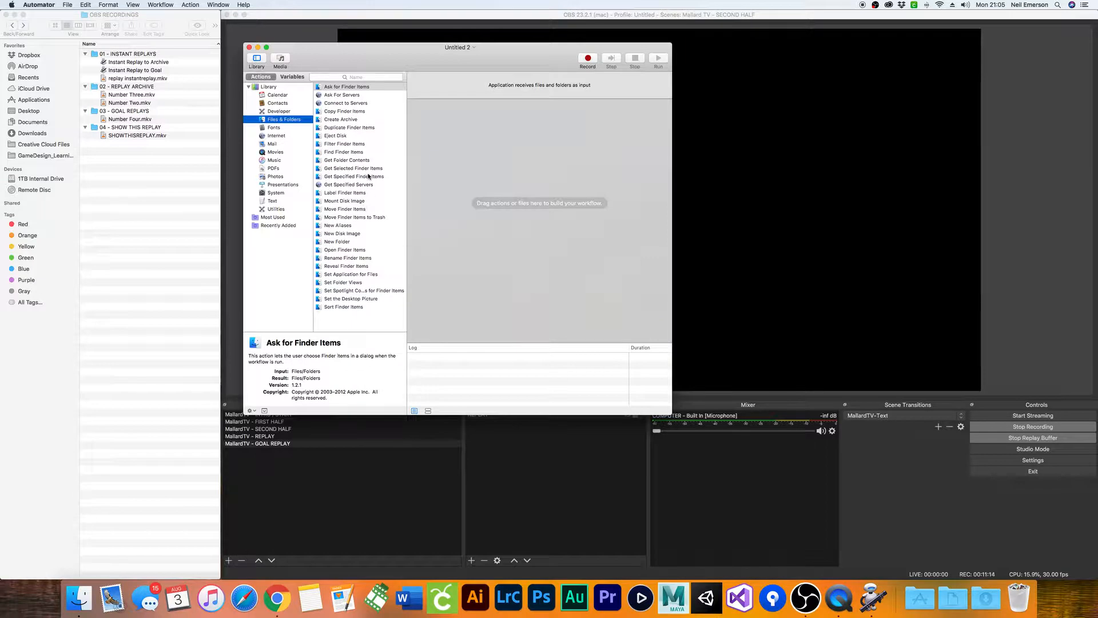
{"action": "left_click_drag", "start_coordinate": [350, 178], "coordinate": [467, 174]}
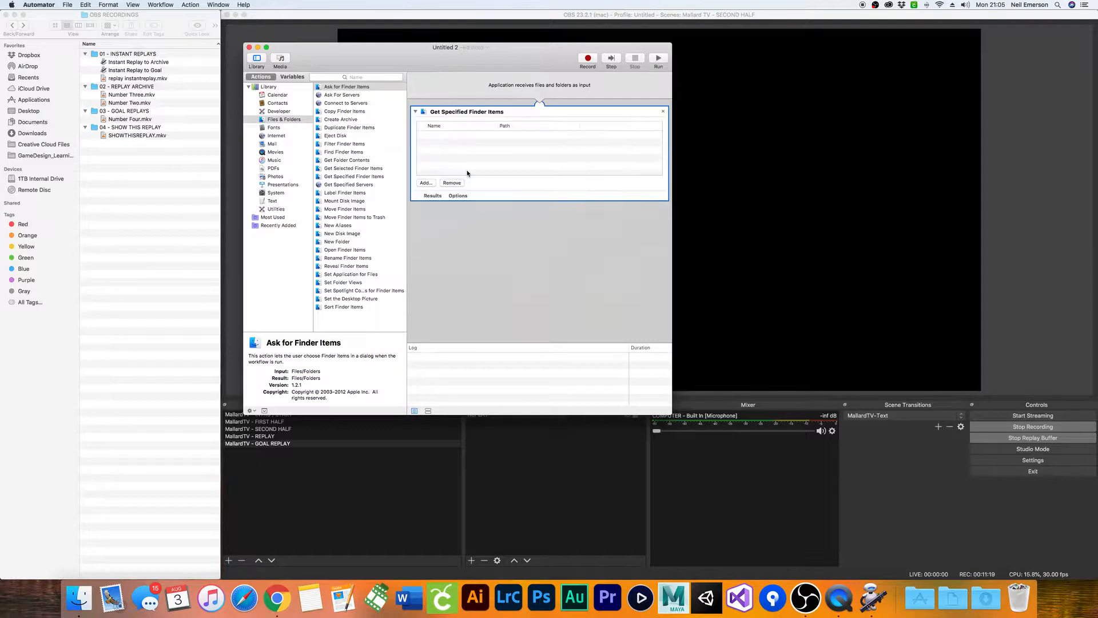
{"action": "left_click", "coordinate": [426, 183]}
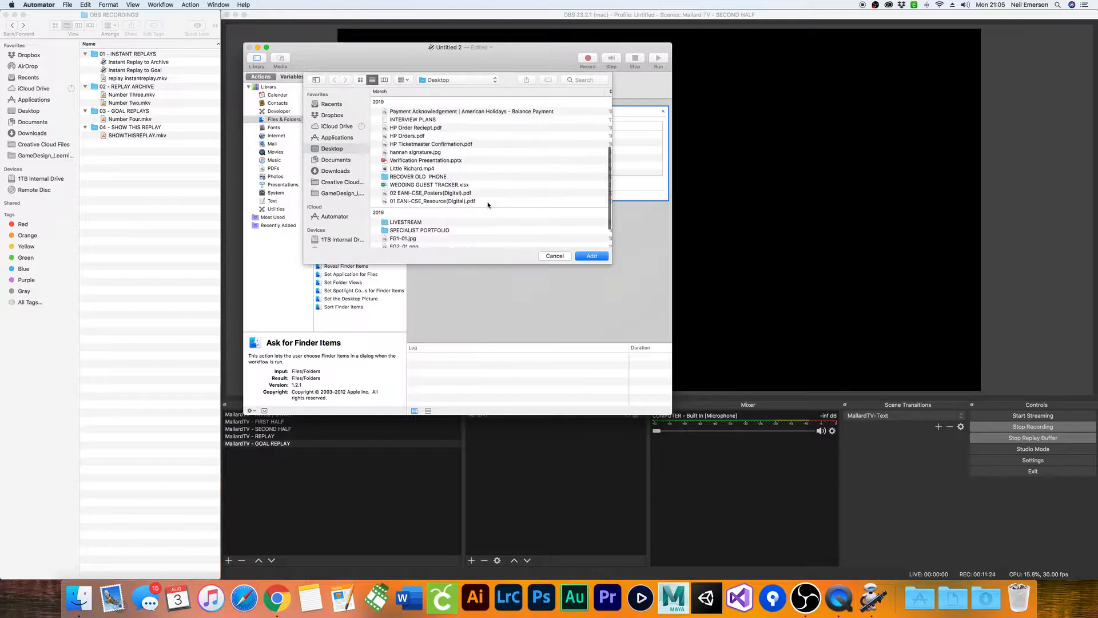
{"action": "scroll", "coordinate": [488, 205], "scroll_direction": "down", "scroll_amount": 3}
{"action": "double_click", "coordinate": [407, 187]}
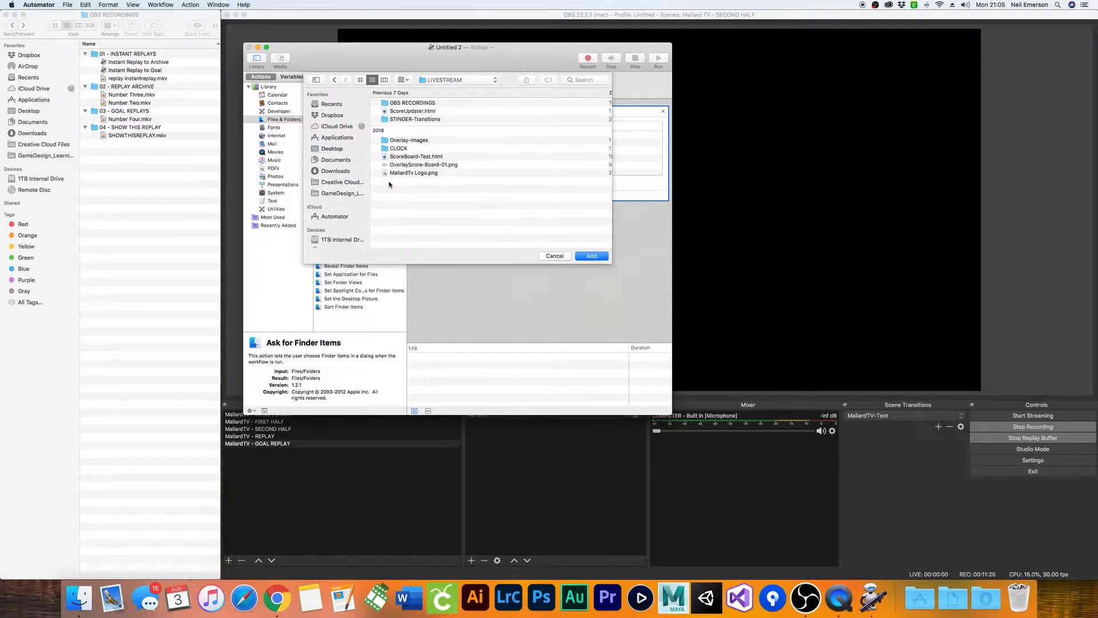
{"action": "double_click", "coordinate": [411, 103]}
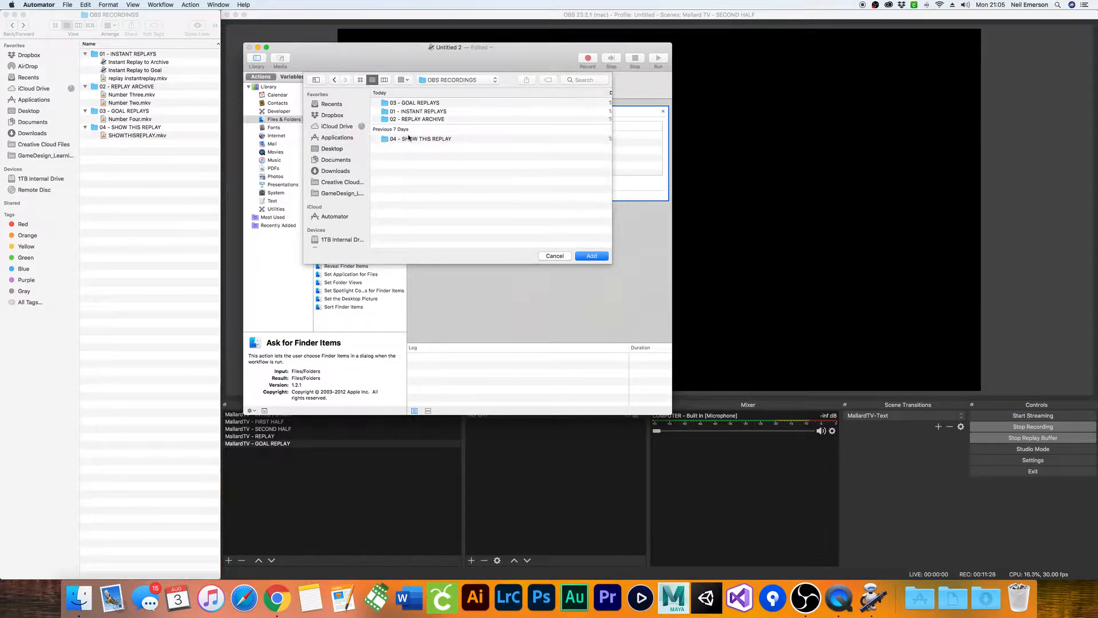
{"action": "left_click", "coordinate": [406, 140]}
{"action": "double_click", "coordinate": [407, 139]}
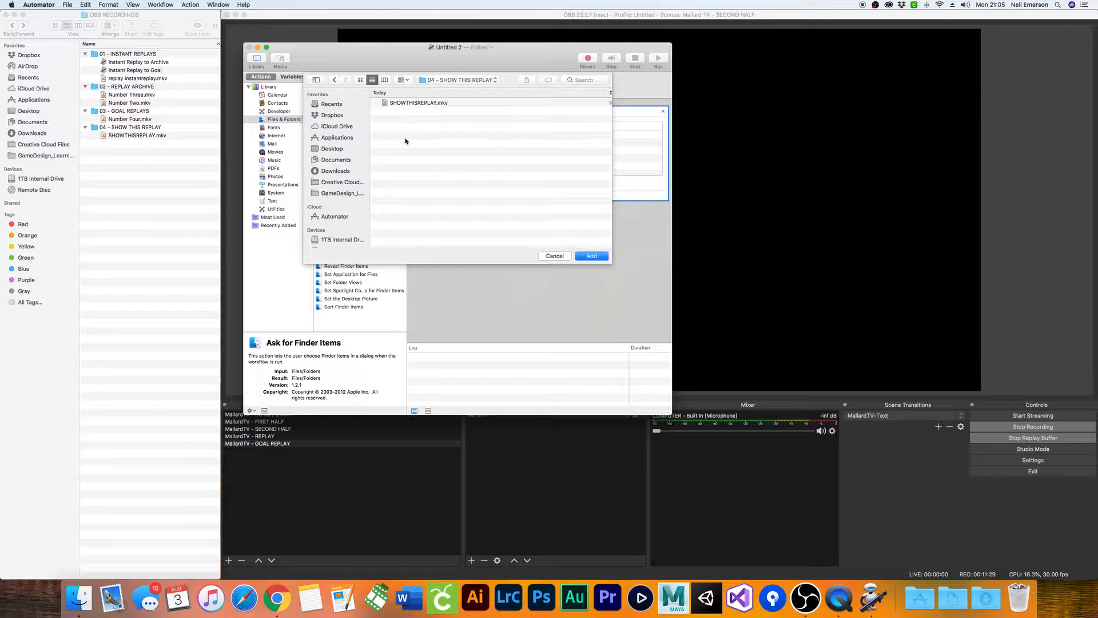
{"action": "left_click", "coordinate": [410, 104]}
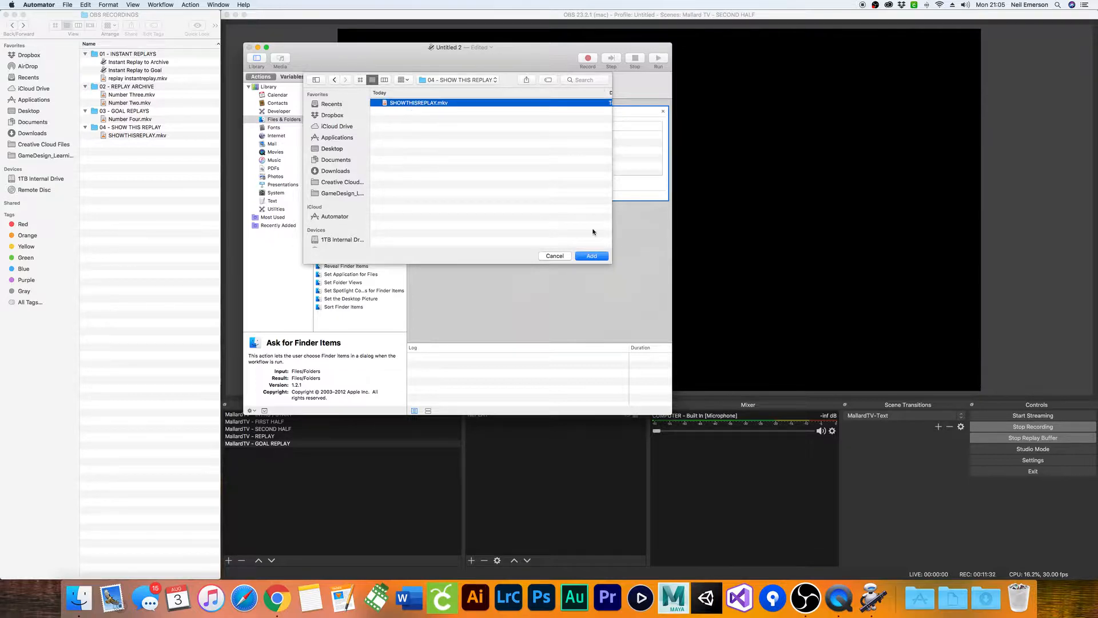
{"action": "left_click", "coordinate": [592, 257]}
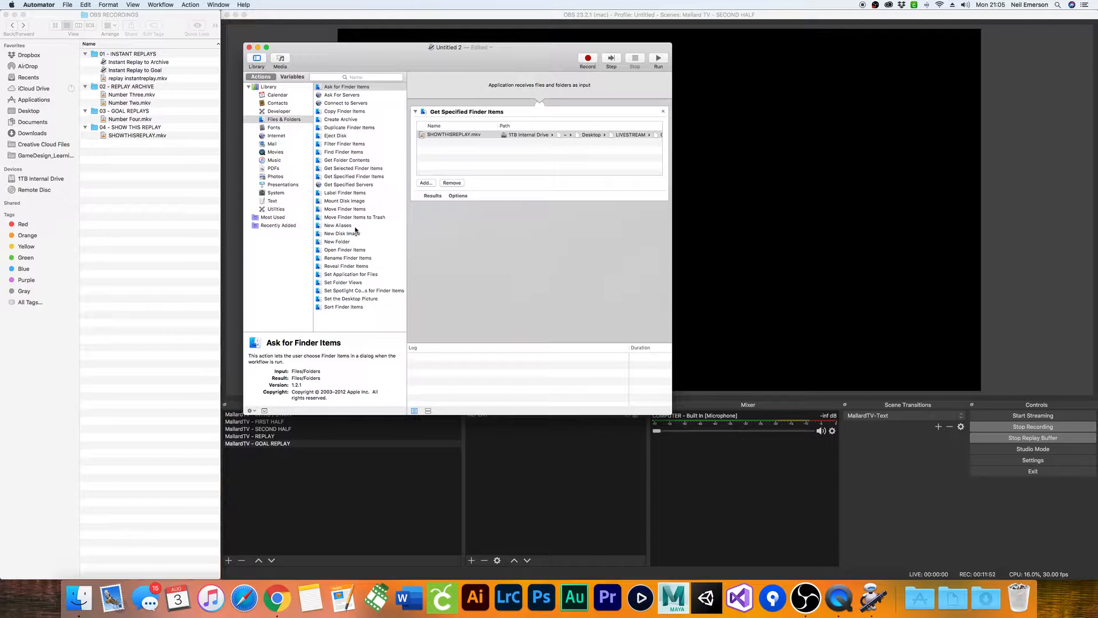
Add a Move Finder Items to Trash action after the Get Specified Finder Items action.
{"action": "left_click_drag", "start_coordinate": [355, 218], "coordinate": [495, 224]}
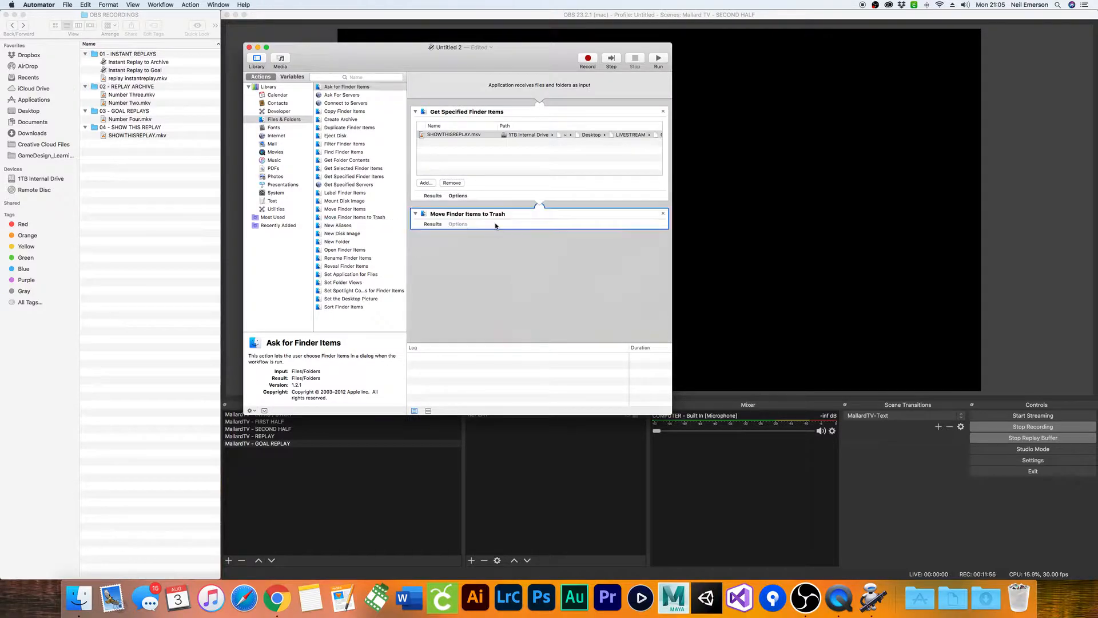
{"action": "left_click", "coordinate": [500, 257]}
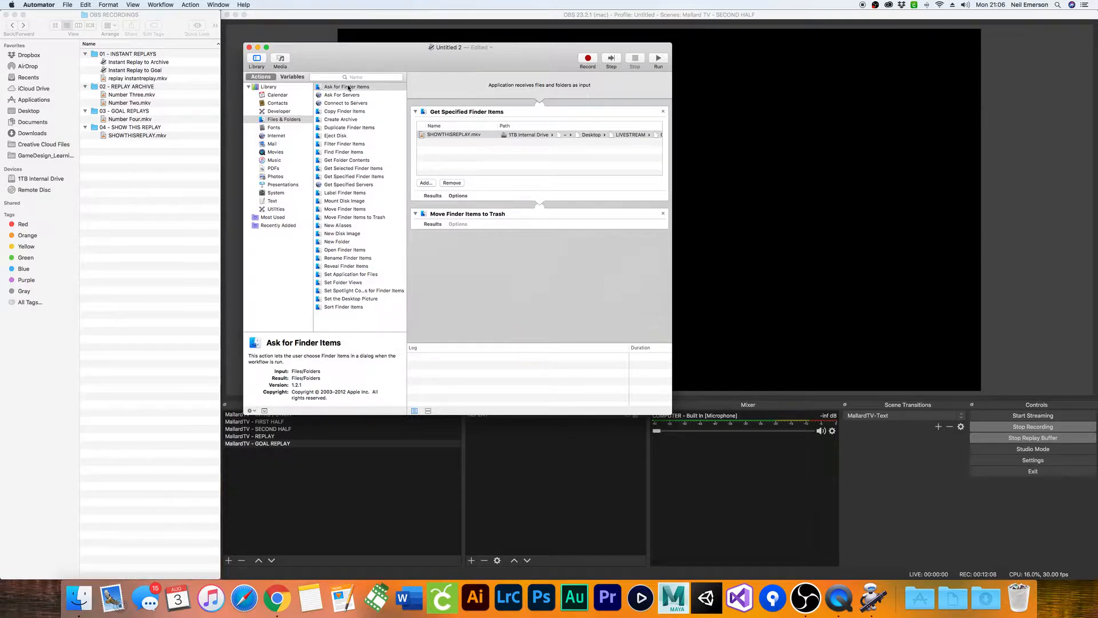
Add an Ask for Finder Items action after the trash action, starting at OBS RECORDINGS/02 - REPLAY ARCHIVE.
{"action": "left_click_drag", "start_coordinate": [350, 86], "coordinate": [517, 257]}
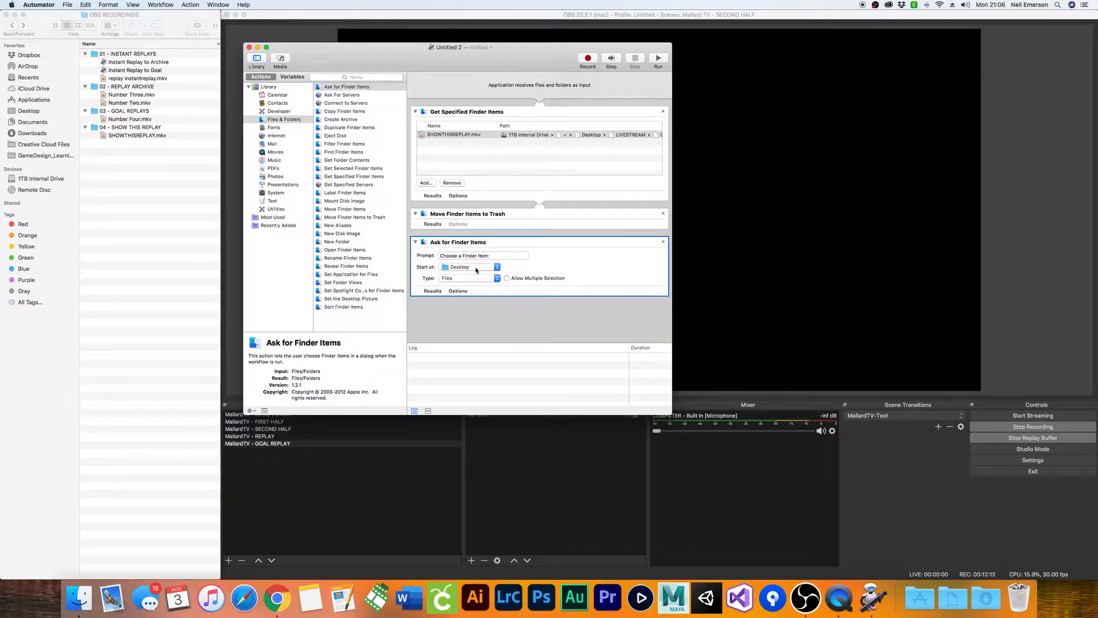
{"action": "left_click", "coordinate": [490, 270]}
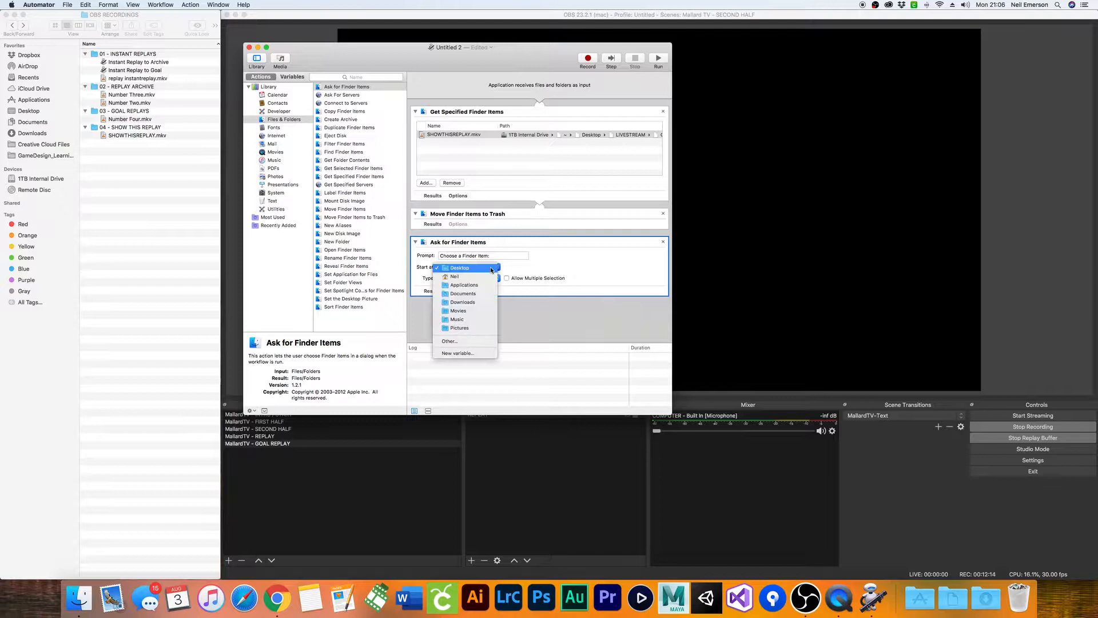
{"action": "left_click", "coordinate": [468, 342]}
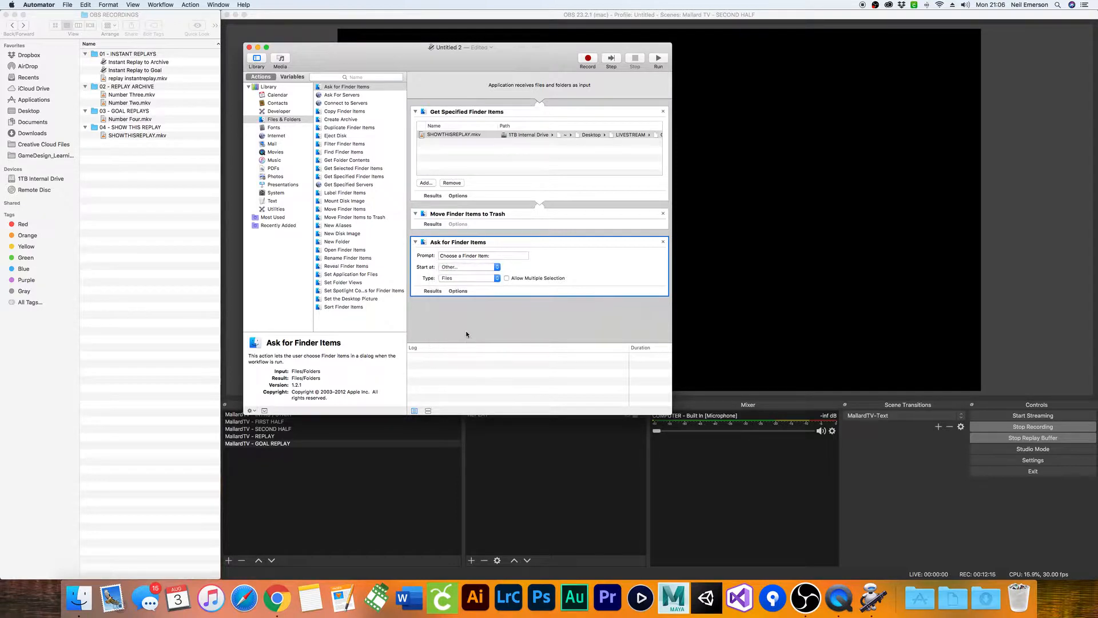
{"action": "left_click", "coordinate": [546, 113]}
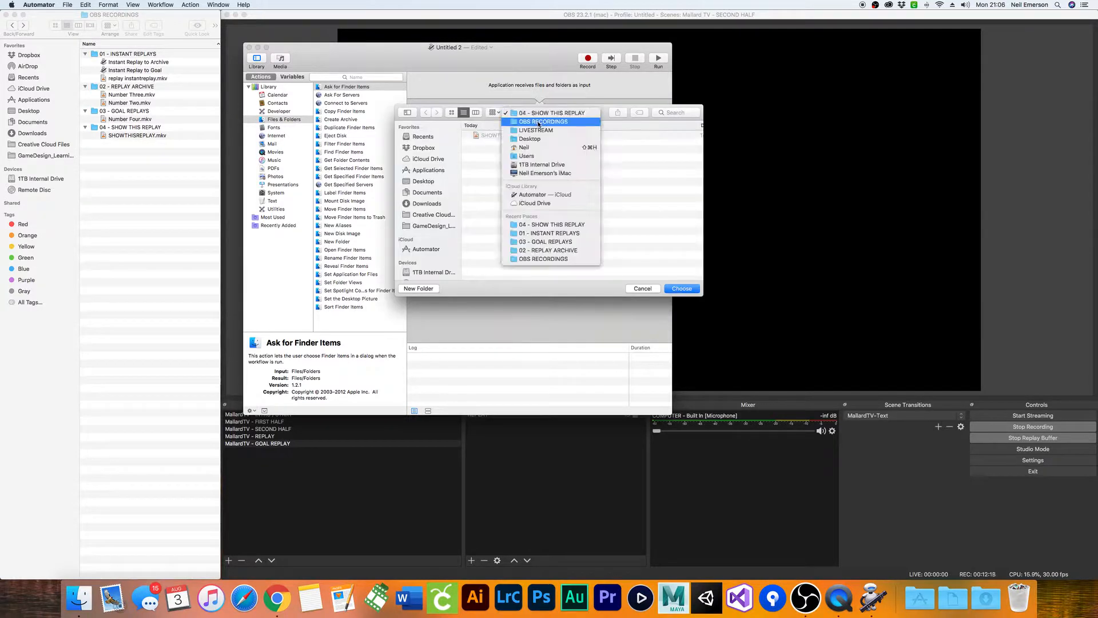
{"action": "left_click", "coordinate": [515, 122]}
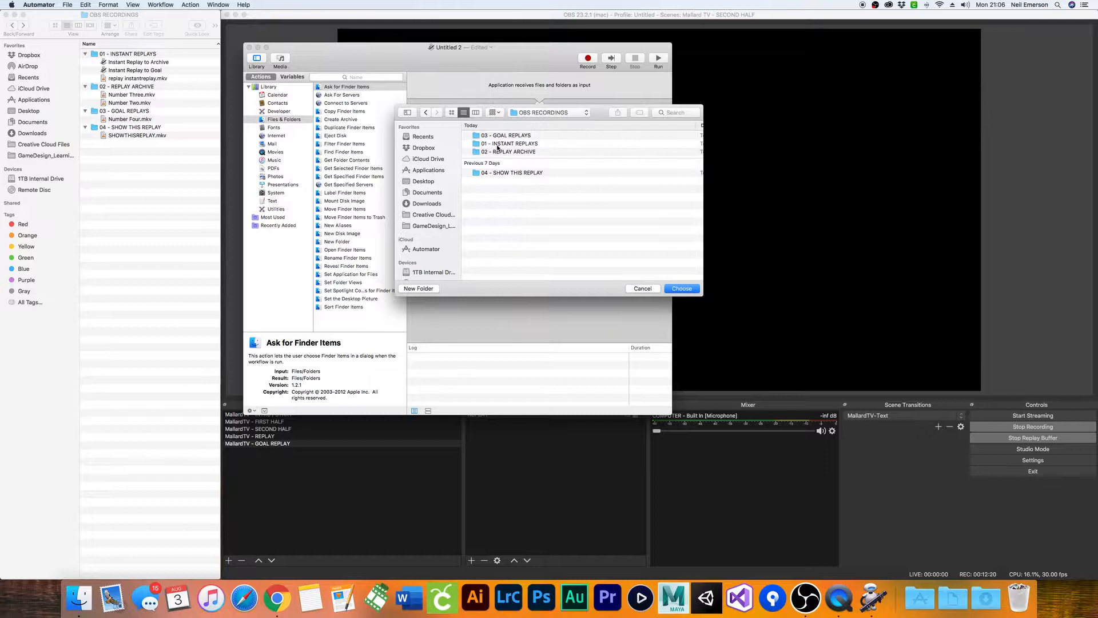
{"action": "double_click", "coordinate": [497, 152]}
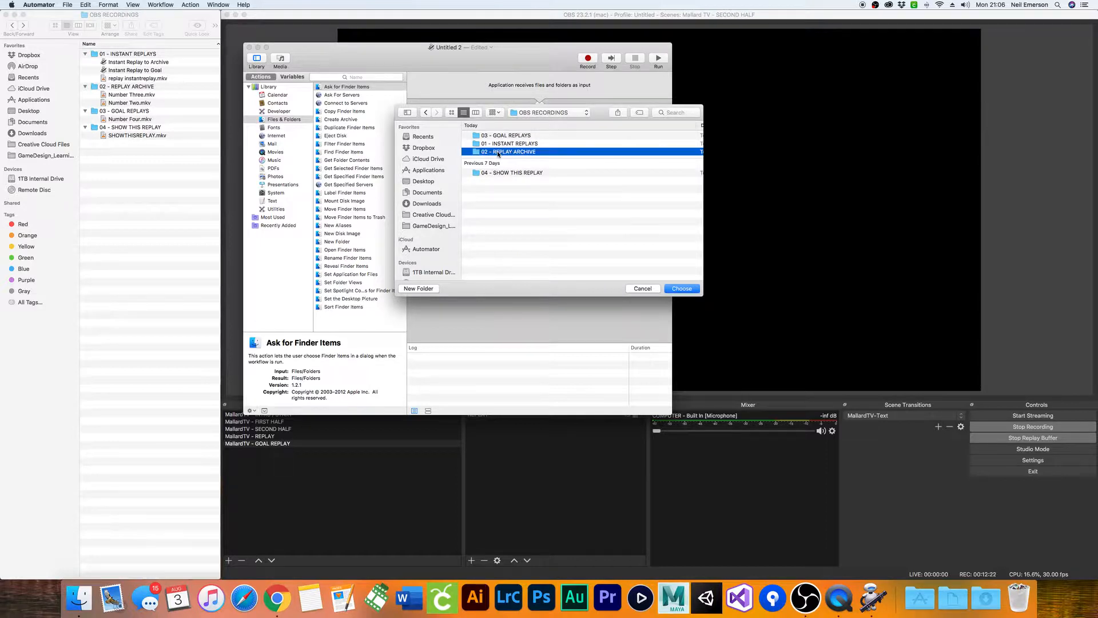
{"action": "left_click", "coordinate": [682, 289]}
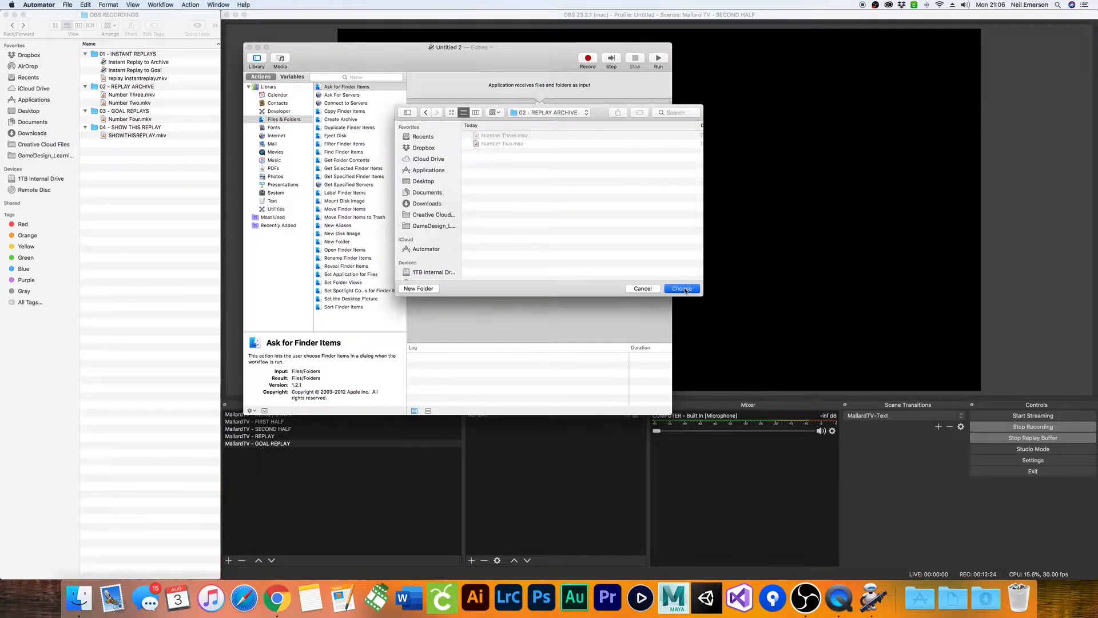
{"action": "left_click", "coordinate": [482, 317]}
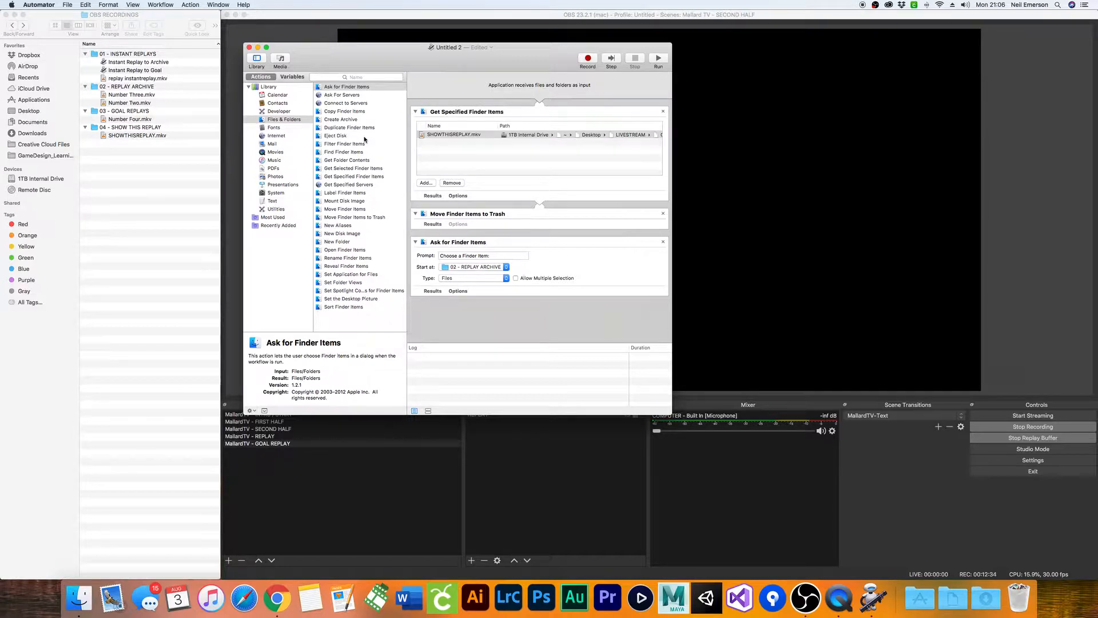
Add a Duplicate Finder Items action followed by a Move Finder Items action targeting OBS RECORDINGS/04 - SHOW THIS REPLAY.
{"action": "left_click_drag", "start_coordinate": [354, 129], "coordinate": [519, 308]}
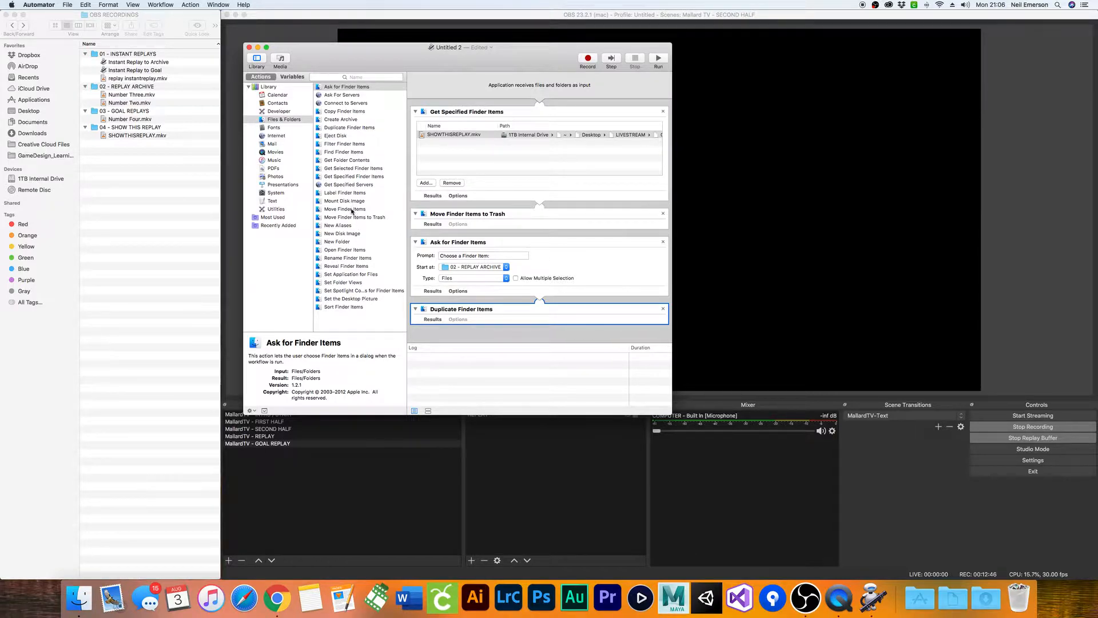
{"action": "left_click_drag", "start_coordinate": [351, 210], "coordinate": [521, 329]}
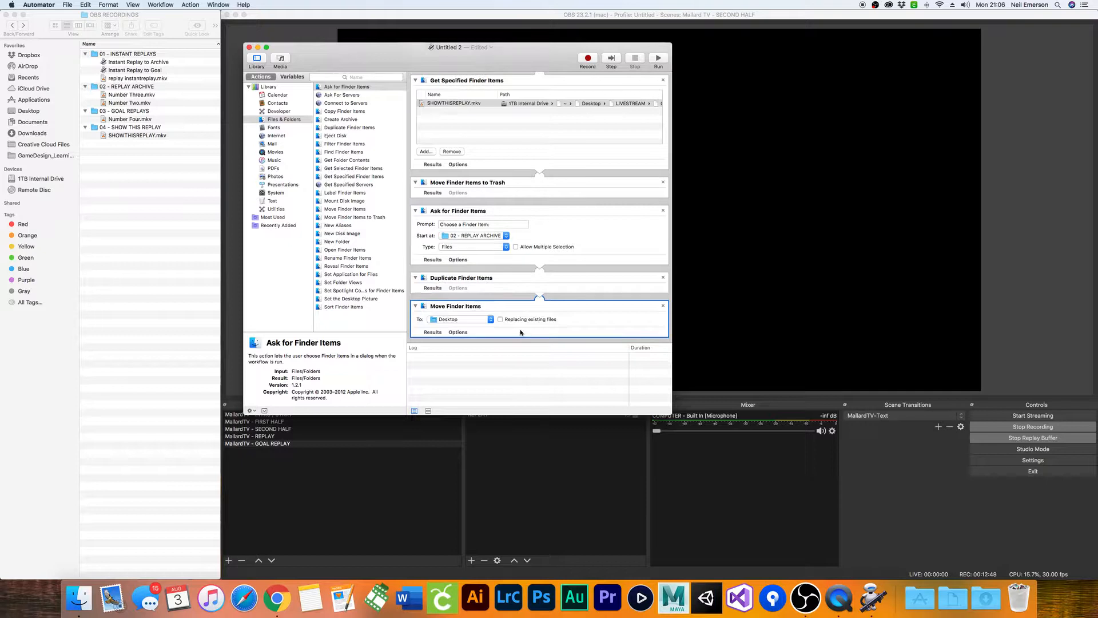
{"action": "left_click", "coordinate": [478, 319]}
{"action": "left_click", "coordinate": [464, 394]}
{"action": "left_click", "coordinate": [571, 113]}
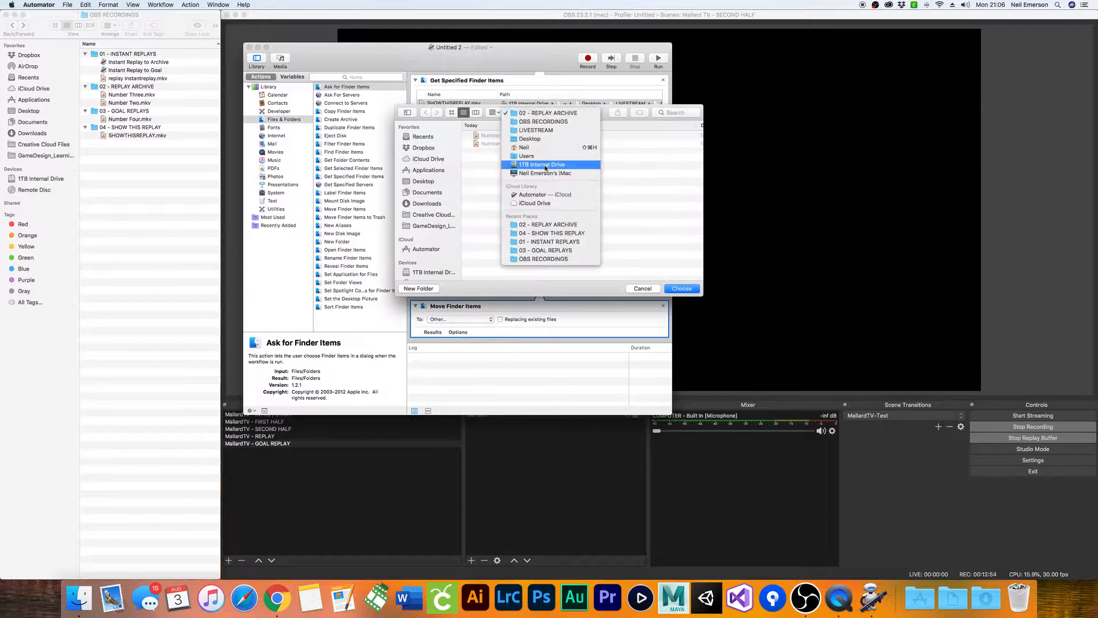
{"action": "left_click", "coordinate": [543, 123]}
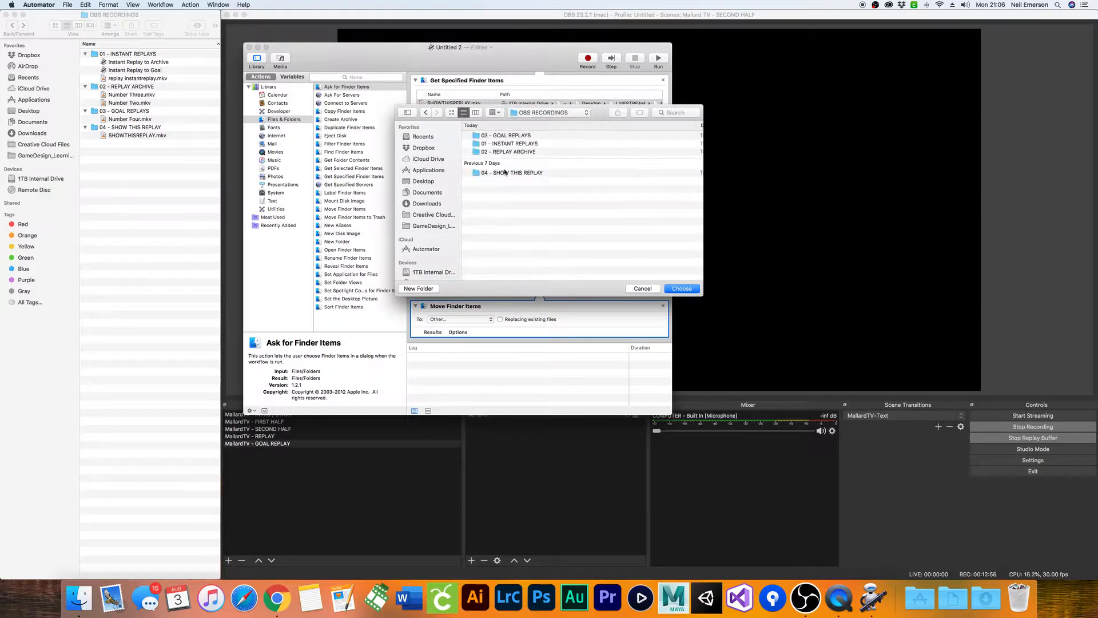
{"action": "double_click", "coordinate": [515, 173]}
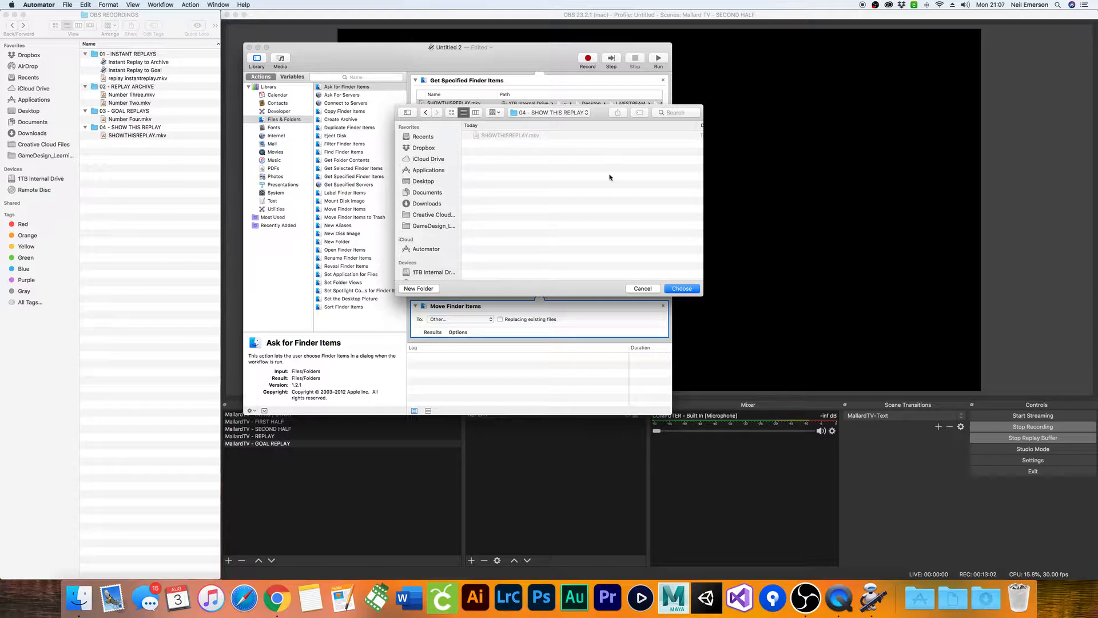
{"action": "left_click", "coordinate": [682, 289]}
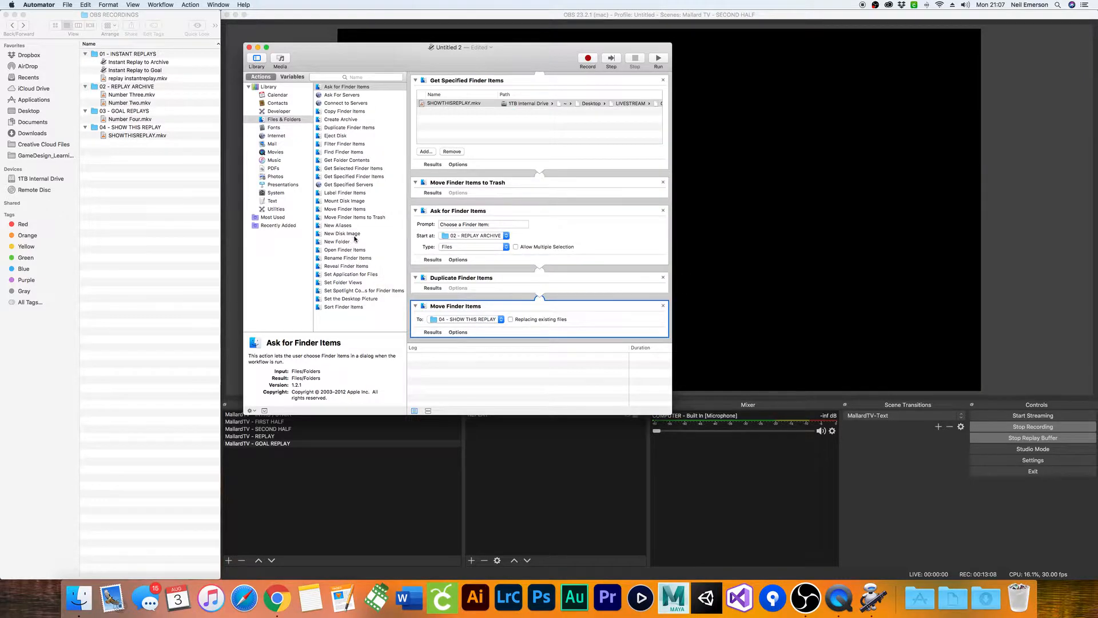
Append a Rename Finder Items action without the extra Copy Finder Items action, and set it to Name Single Item.
{"action": "left_click_drag", "start_coordinate": [356, 267], "coordinate": [523, 343]}
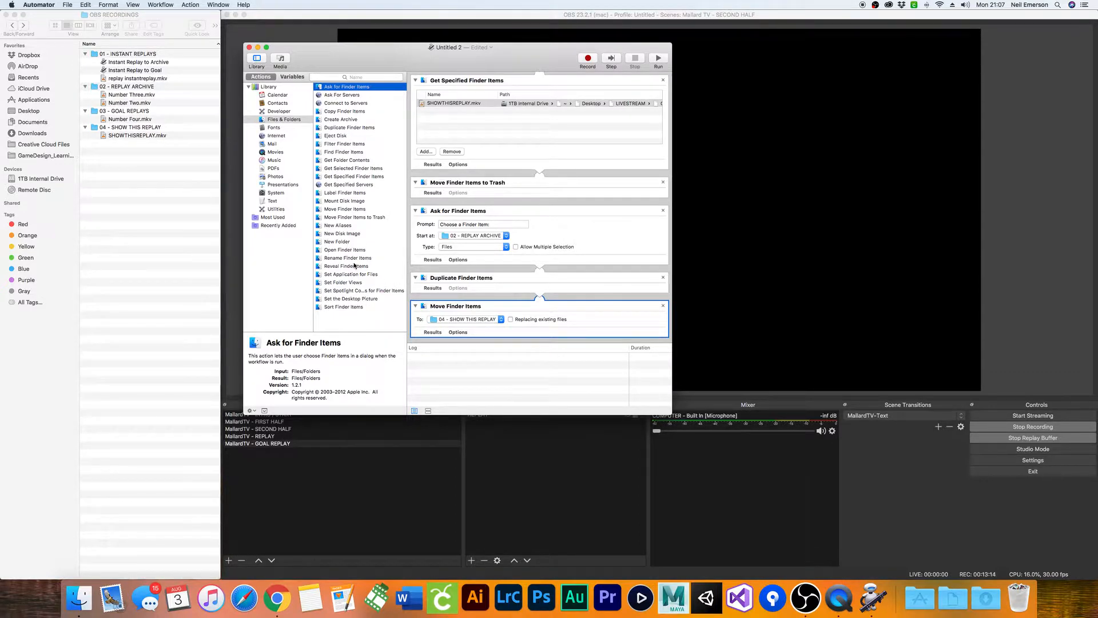
{"action": "left_click_drag", "start_coordinate": [355, 264], "coordinate": [521, 340]}
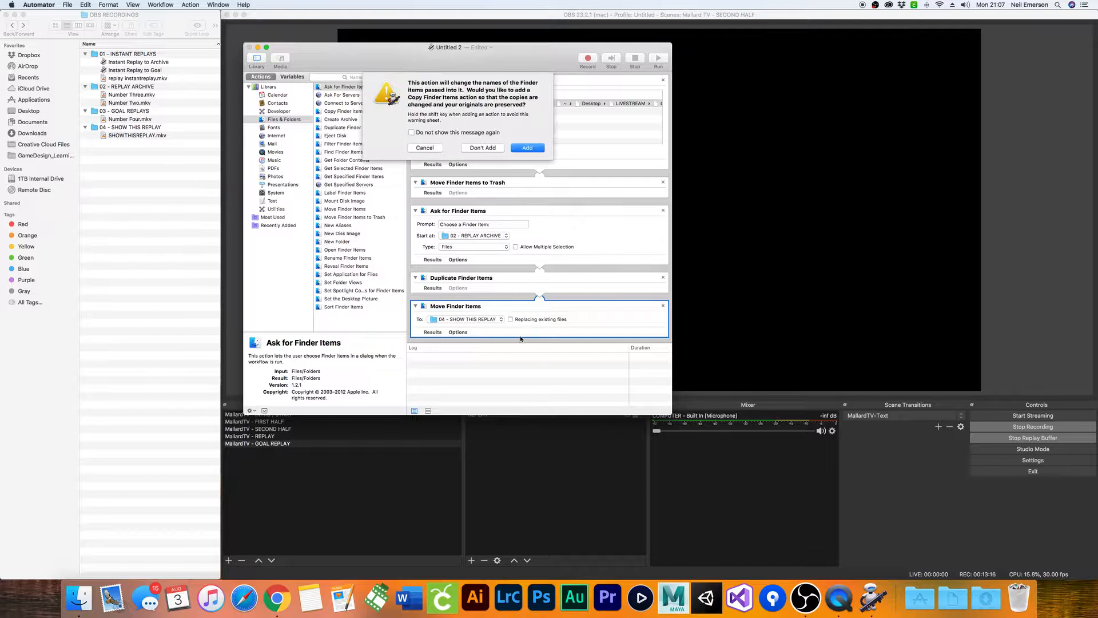
{"action": "left_click", "coordinate": [484, 148]}
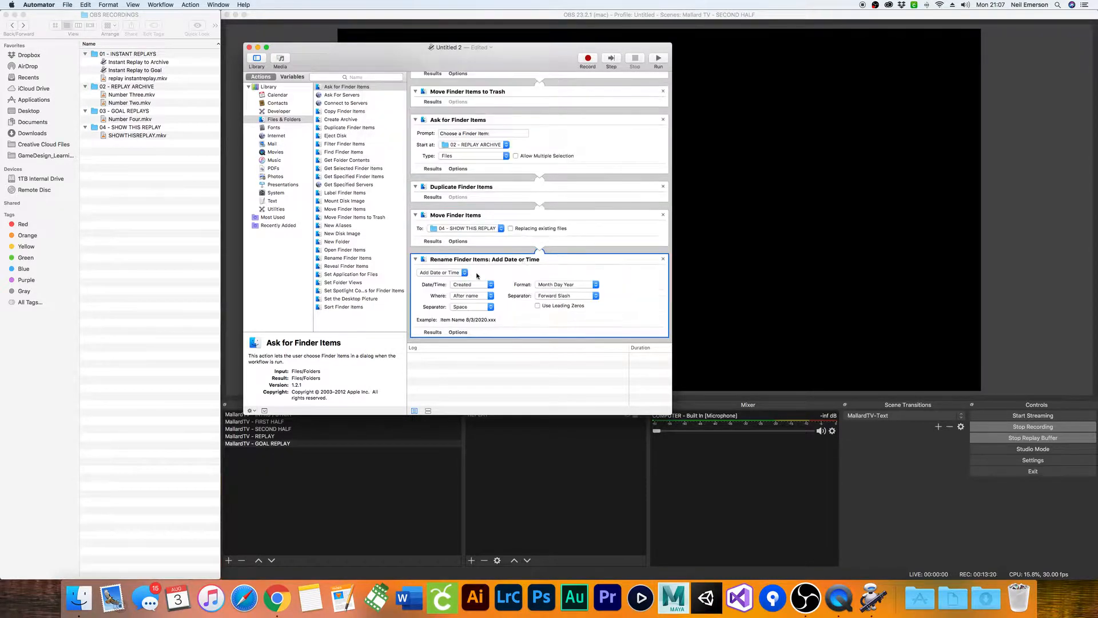
{"action": "left_click", "coordinate": [465, 273]}
{"action": "left_click", "coordinate": [464, 258]}
{"action": "left_click", "coordinate": [465, 273]}
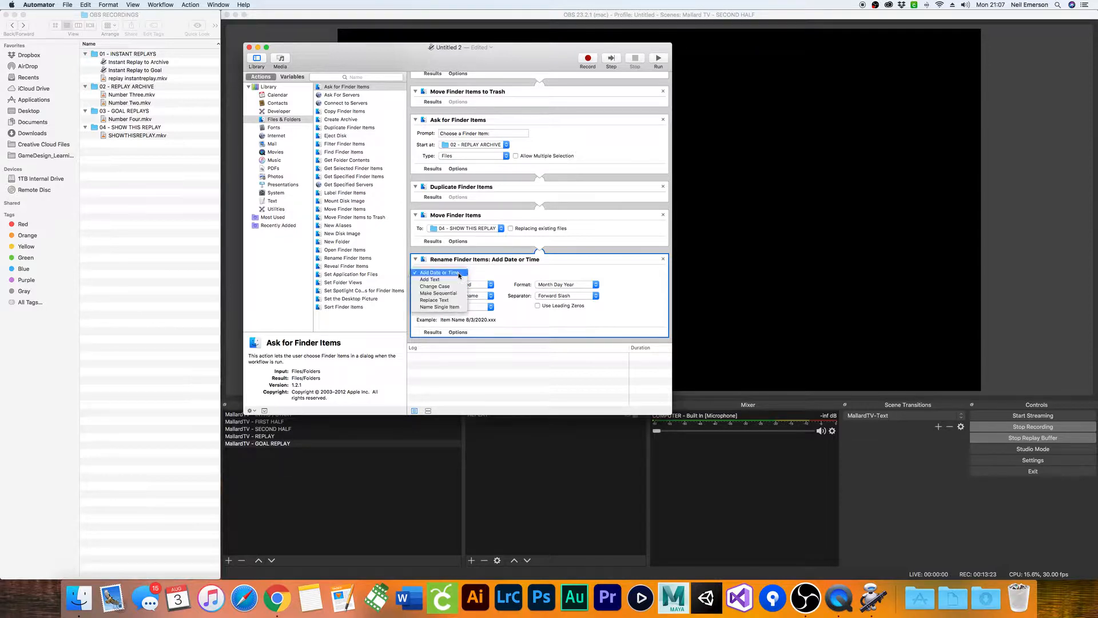
{"action": "left_click", "coordinate": [451, 308]}
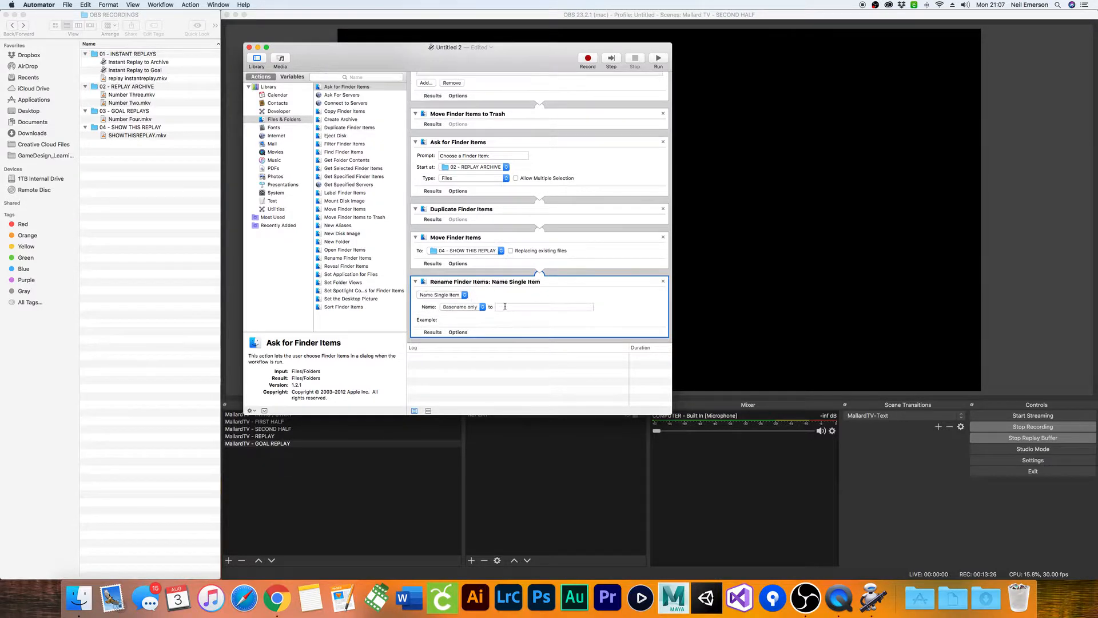
Set the Rename Finder Items action's basename to SHOWTHISREPLAY.
{"action": "left_click", "coordinate": [505, 306]}
{"action": "type", "text": "SHOW"}
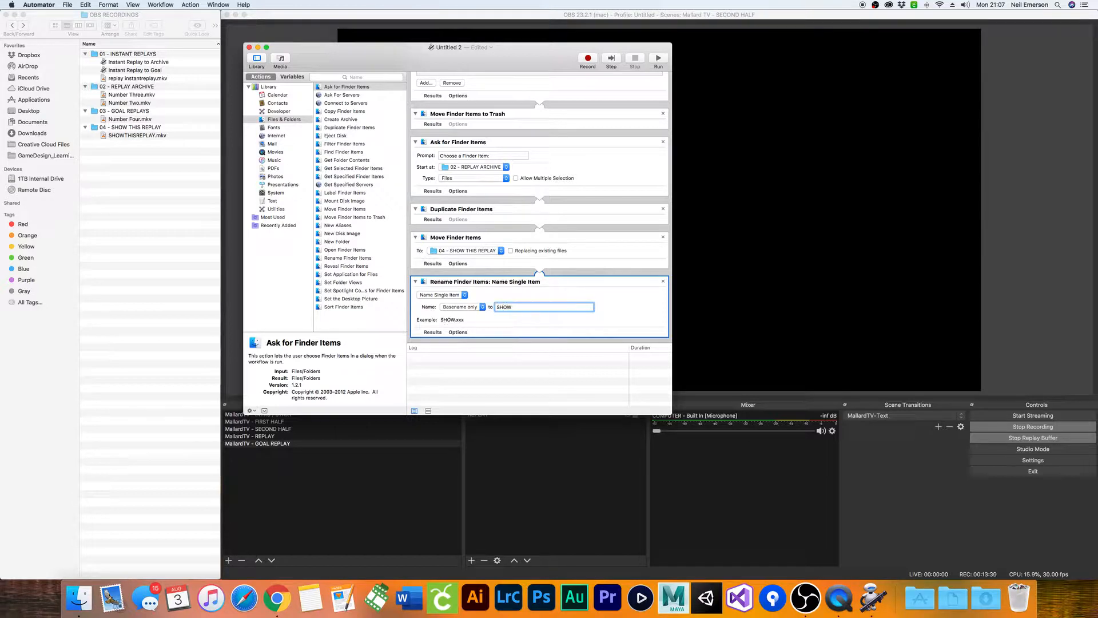
{"action": "type", "text": "THISP"}
{"action": "type", "text": "REPLA"}
{"action": "left_click", "coordinate": [506, 274]}
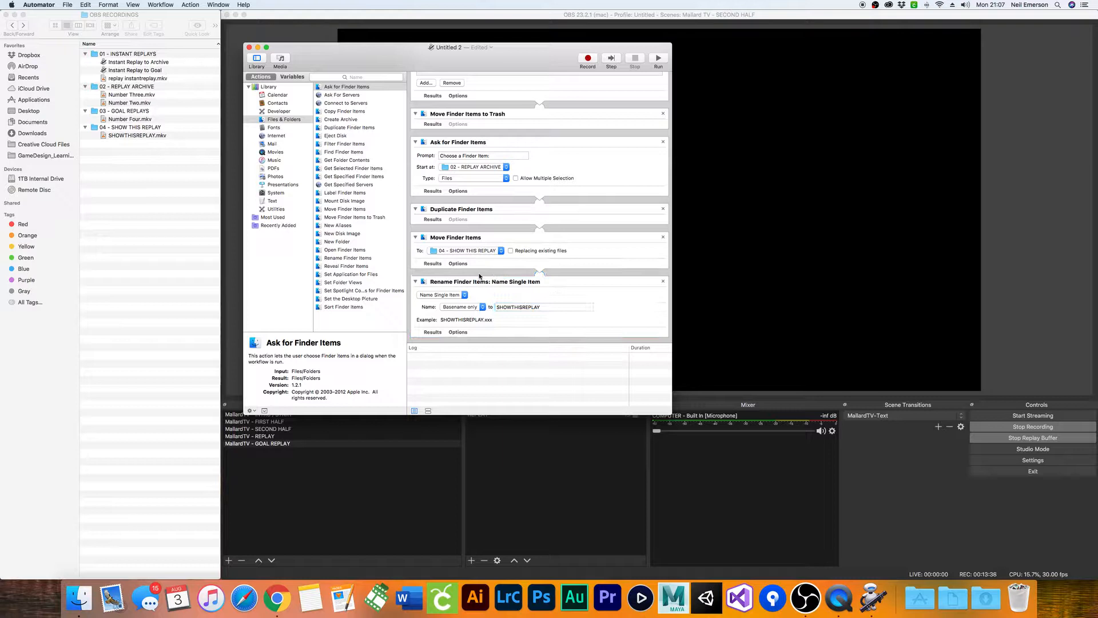
Export the workflow as "Archive to Replay" into the OBS RECORDINGS/02 - REPLAY ARCHIVE folder.
{"action": "left_click_drag", "start_coordinate": [313, 54], "coordinate": [305, 53]}
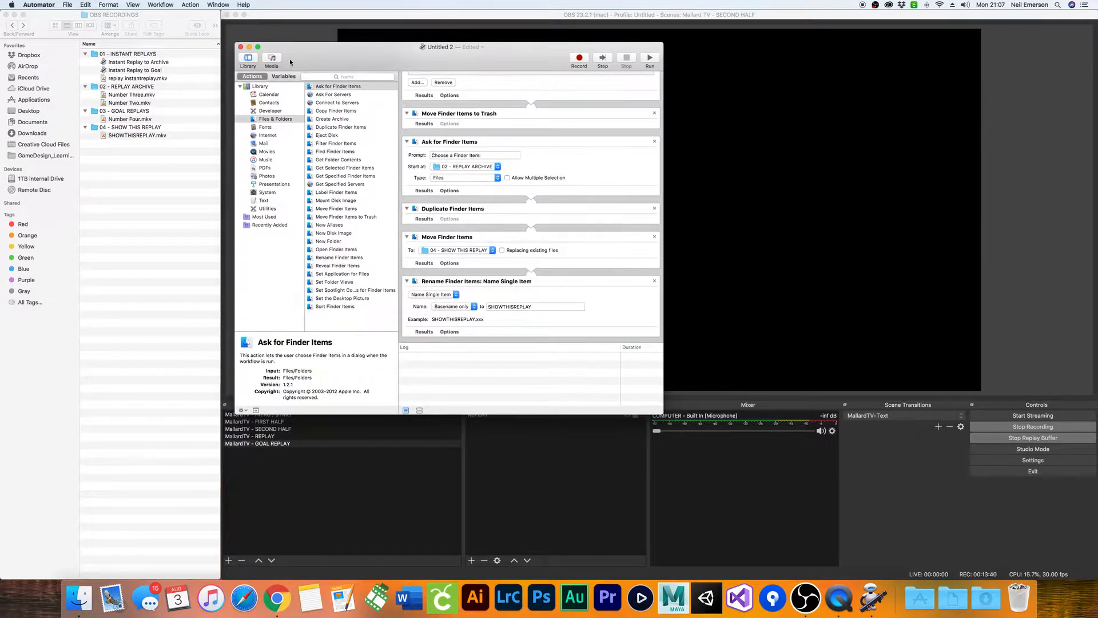
{"action": "left_click", "coordinate": [68, 5]}
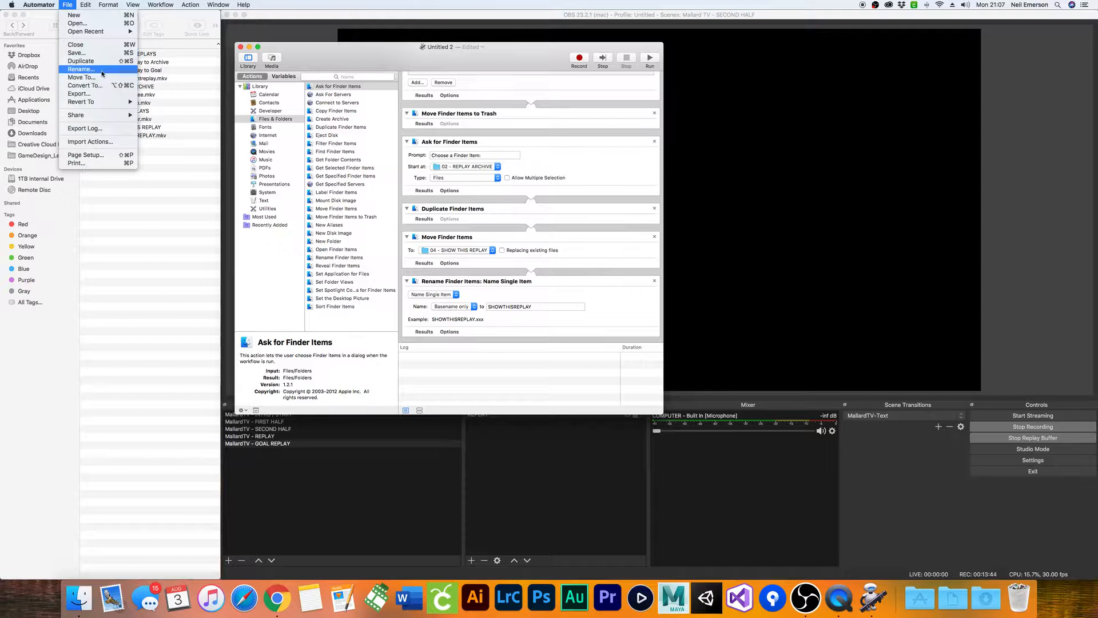
{"action": "left_click", "coordinate": [103, 94]}
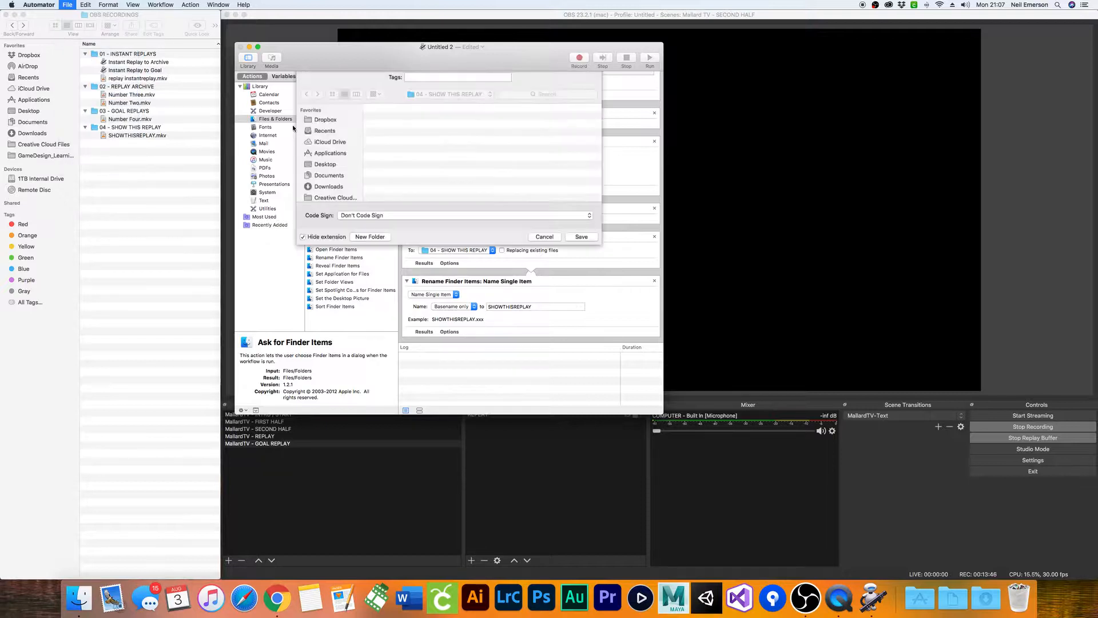
{"action": "left_click", "coordinate": [449, 113]}
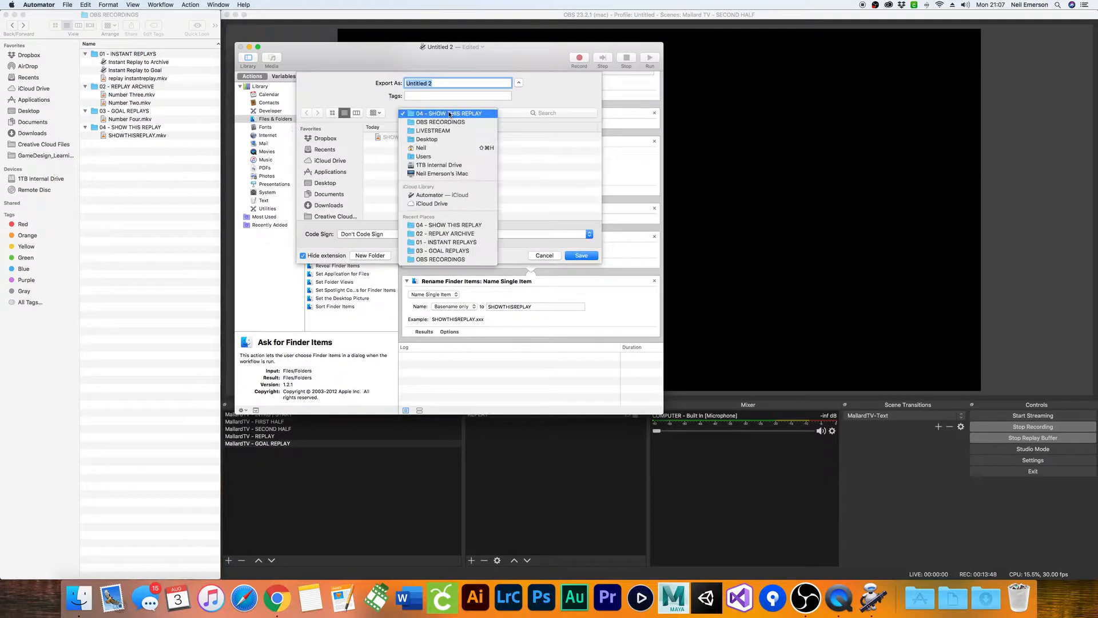
{"action": "left_click", "coordinate": [443, 123]}
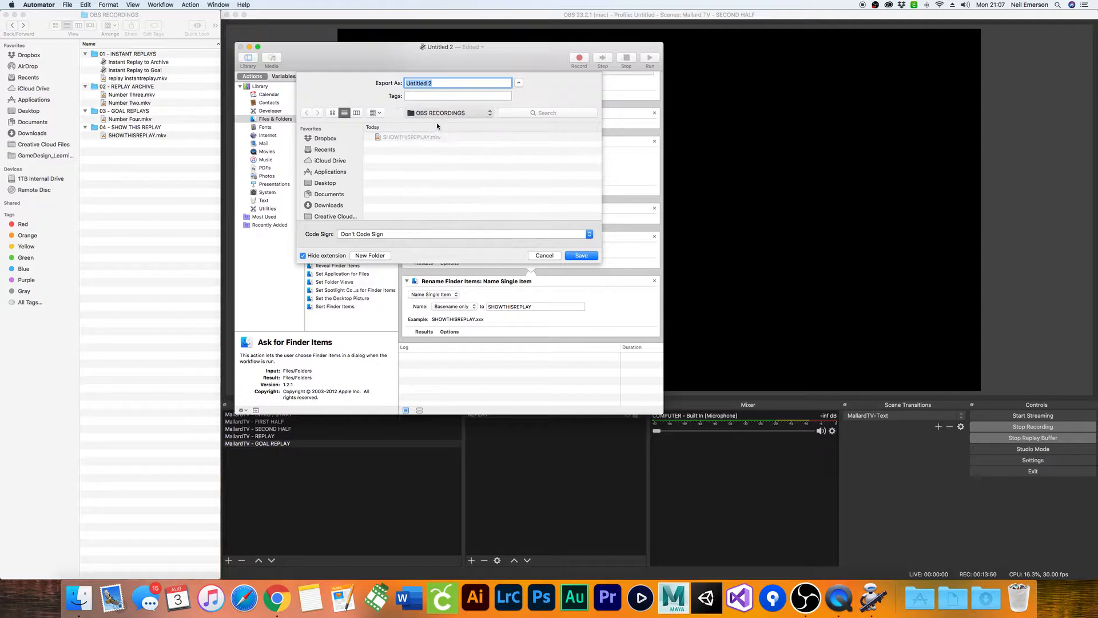
{"action": "double_click", "coordinate": [422, 154]}
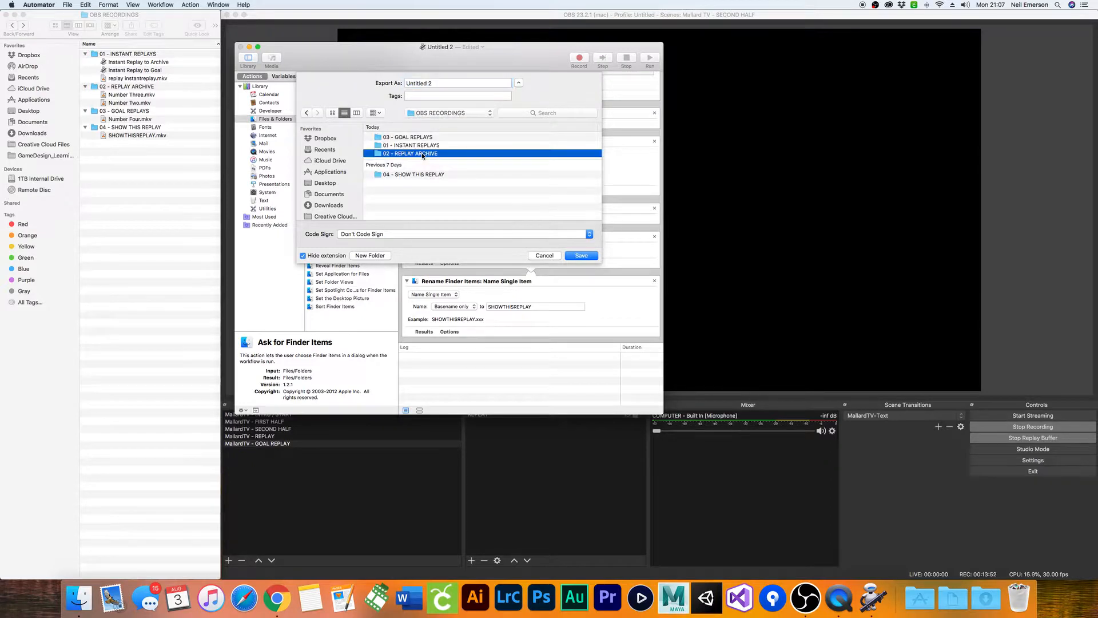
{"action": "left_click_drag", "start_coordinate": [437, 84], "coordinate": [403, 84]}
{"action": "type", "text": "Arc"}
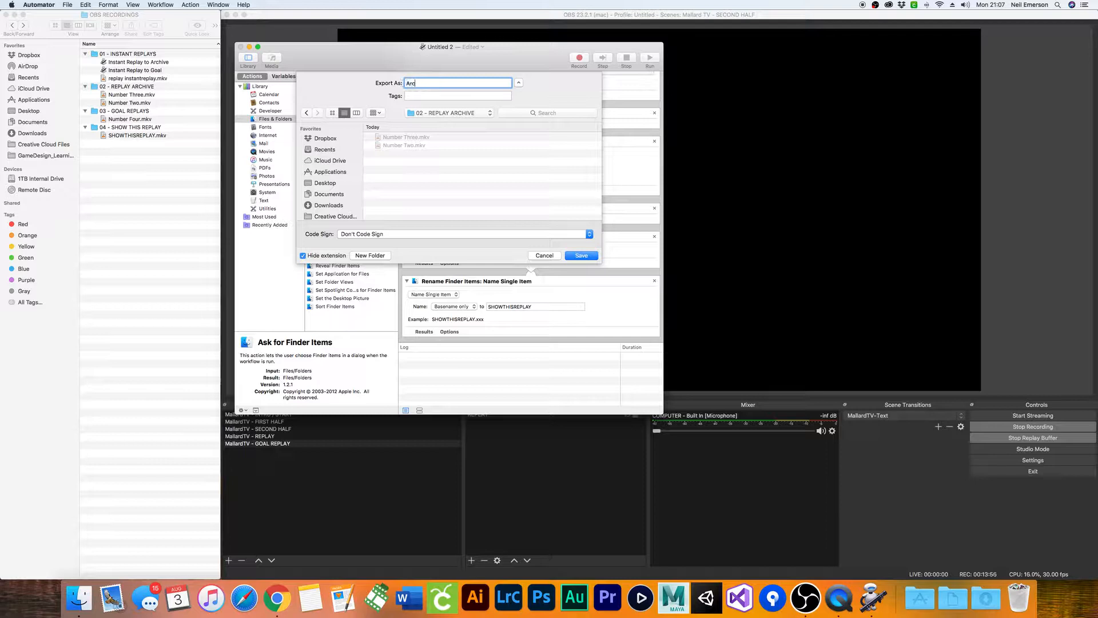
{"action": "type", "text": "hive to Replay"}
{"action": "key", "text": "Return"}
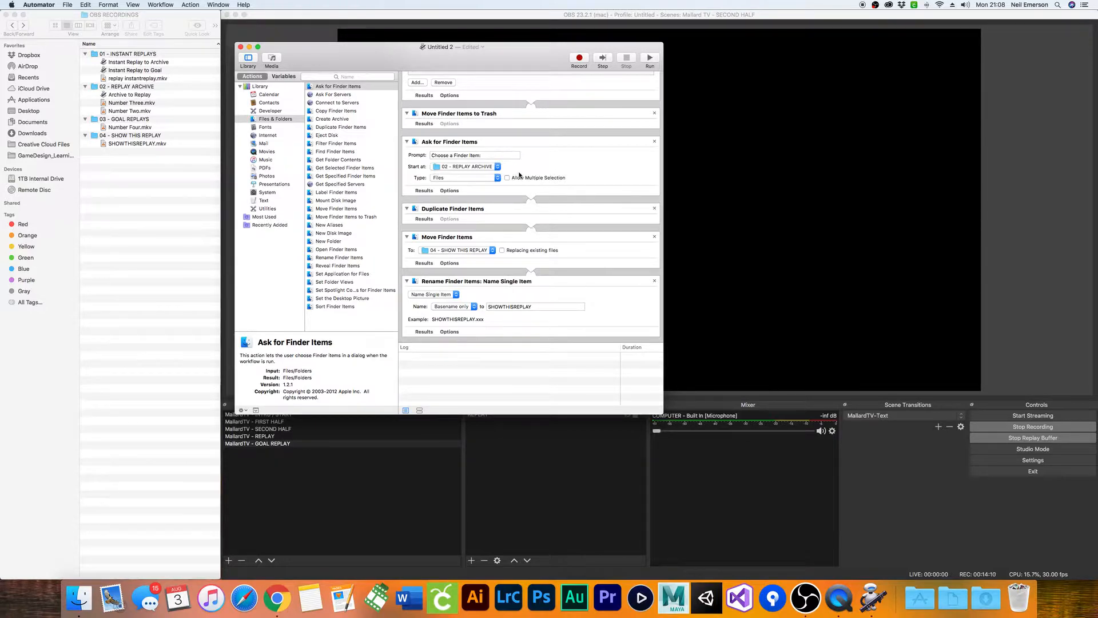
Change the Ask for Finder Items start folder to OBS RECORDINGS/03 - GOAL REPLAYS.
{"action": "scroll", "coordinate": [553, 162], "scroll_direction": "up", "scroll_amount": 2}
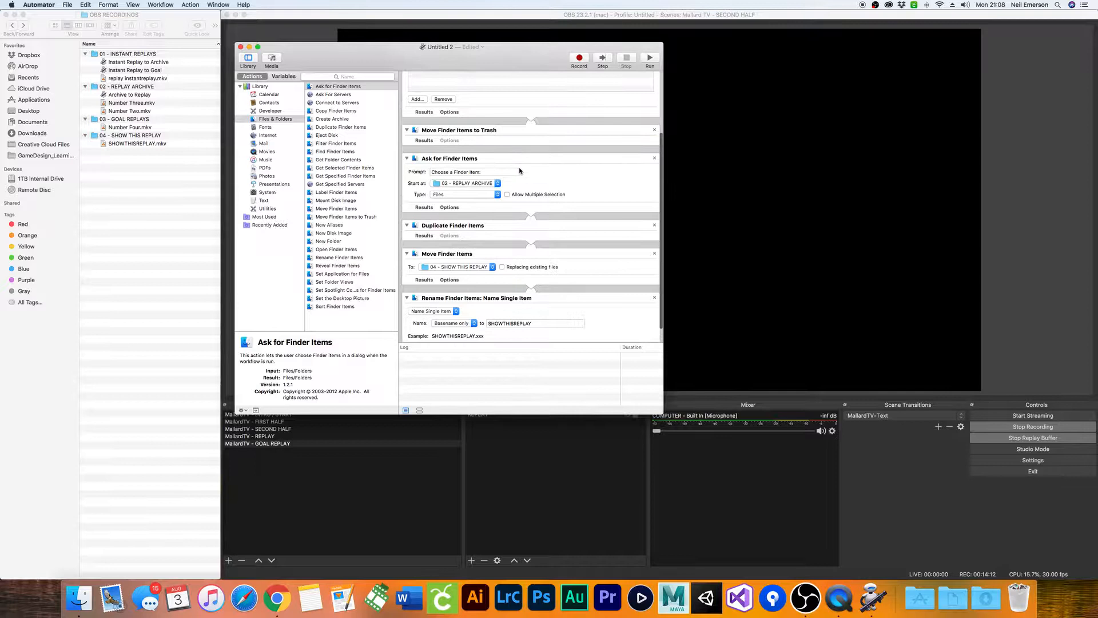
{"action": "left_click", "coordinate": [459, 183]}
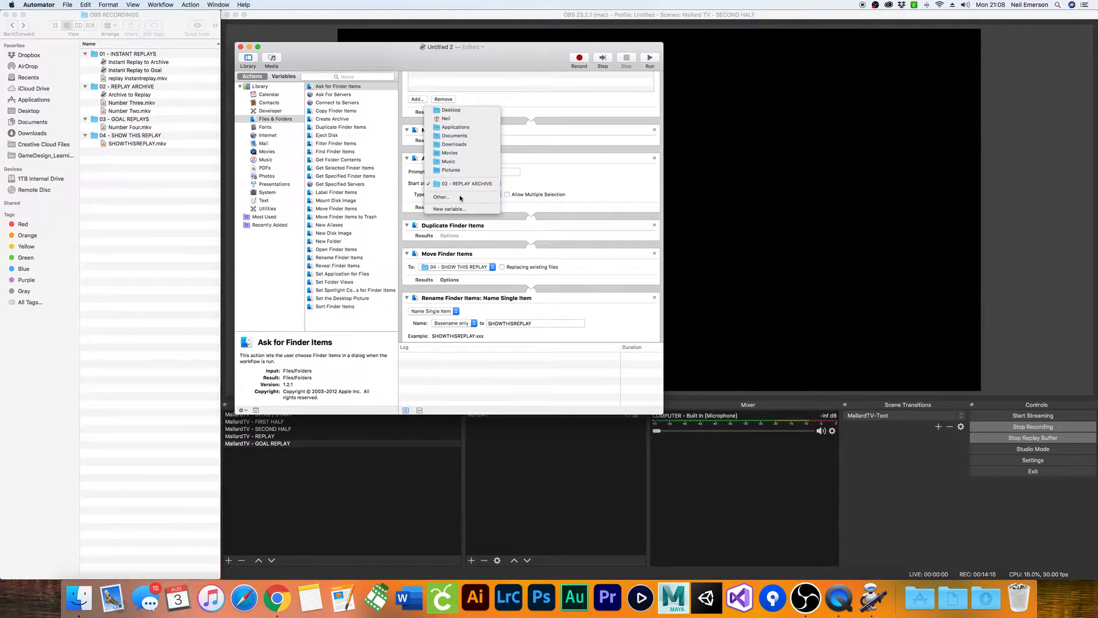
{"action": "left_click", "coordinate": [458, 212]}
{"action": "left_click", "coordinate": [547, 112]}
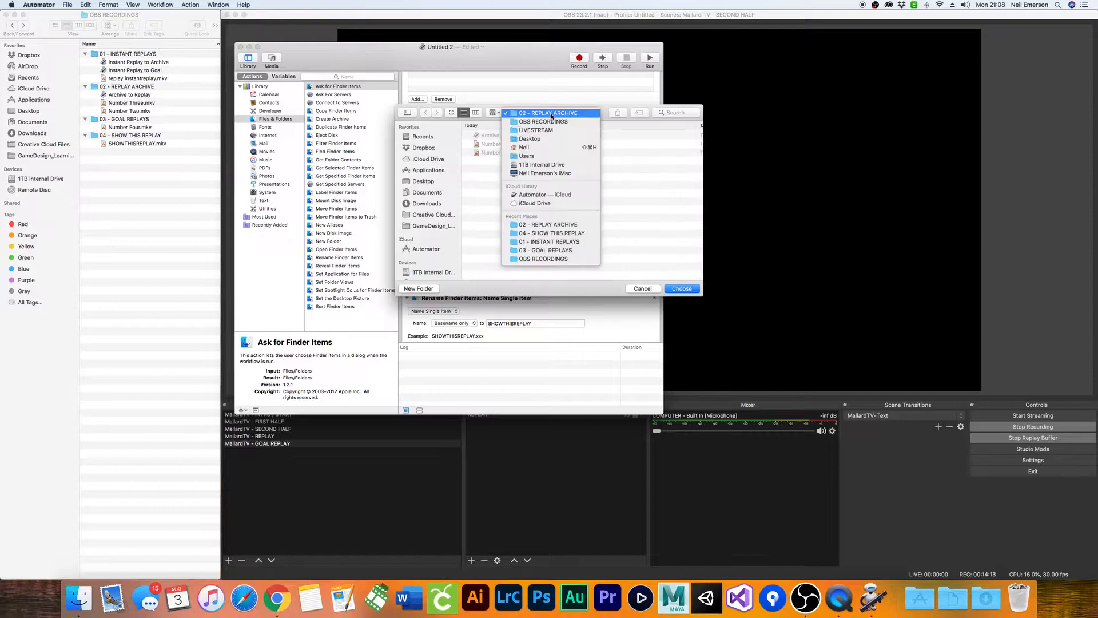
{"action": "left_click", "coordinate": [546, 123]}
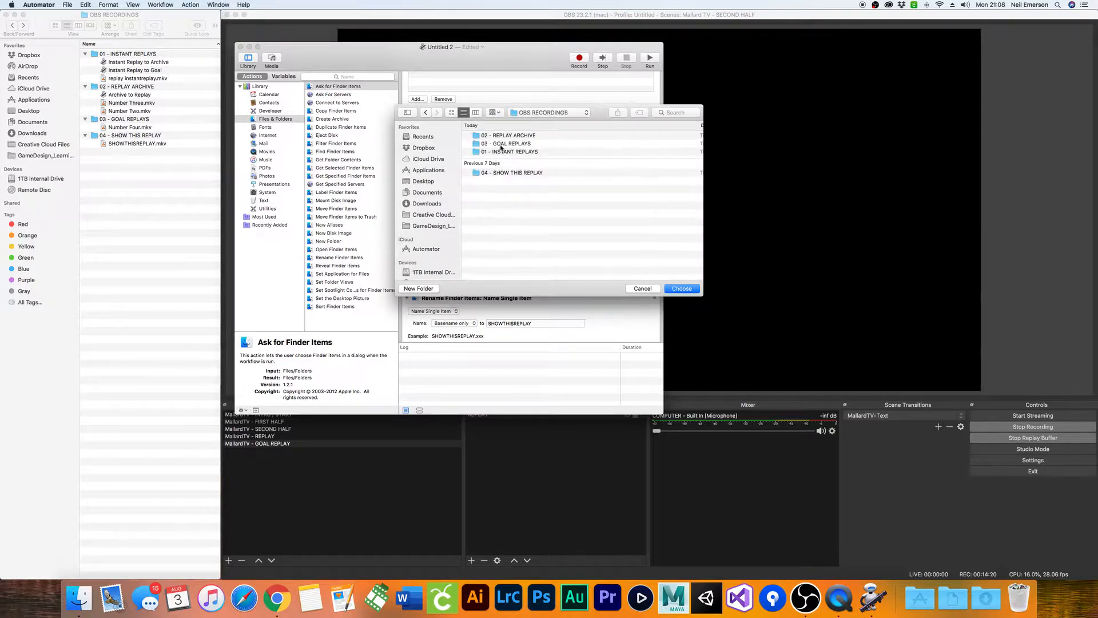
{"action": "left_click", "coordinate": [499, 144]}
{"action": "double_click", "coordinate": [500, 144]}
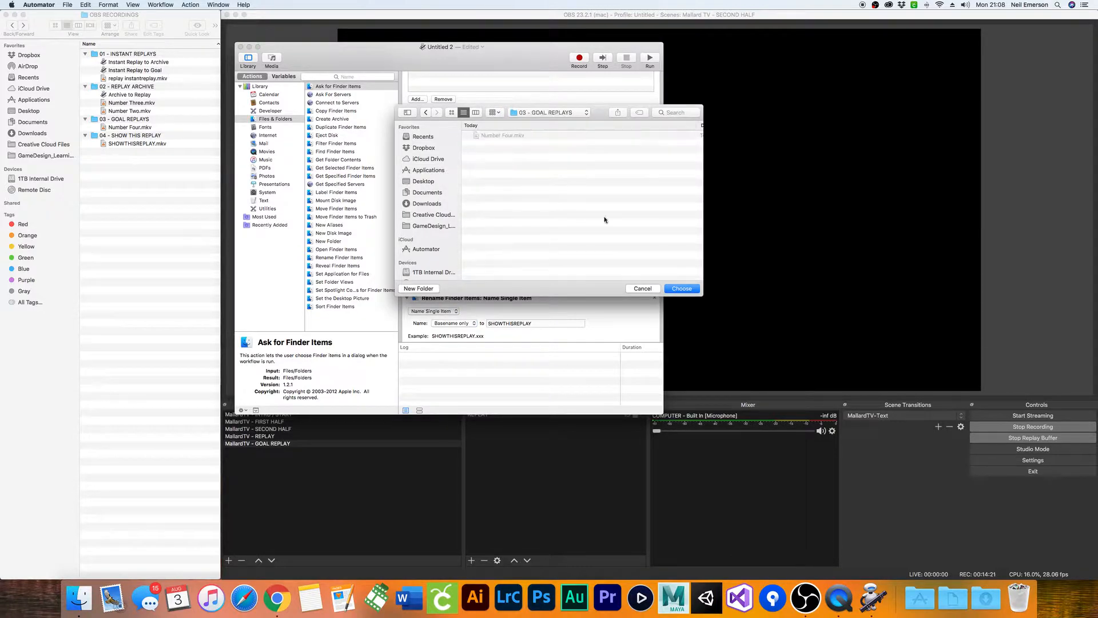
{"action": "left_click", "coordinate": [682, 289]}
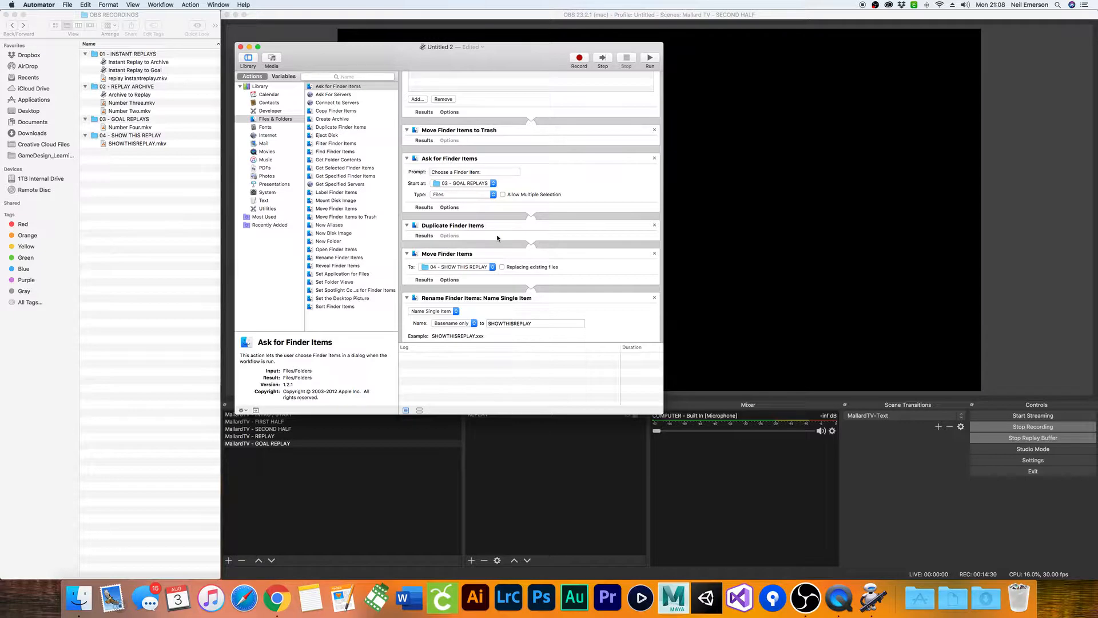
Export the workflow as "Goal to Replay" into the 03 - GOAL REPLAYS folder, and close the workflow without saving it.
{"action": "scroll", "coordinate": [461, 94], "scroll_direction": "up", "scroll_amount": 2}
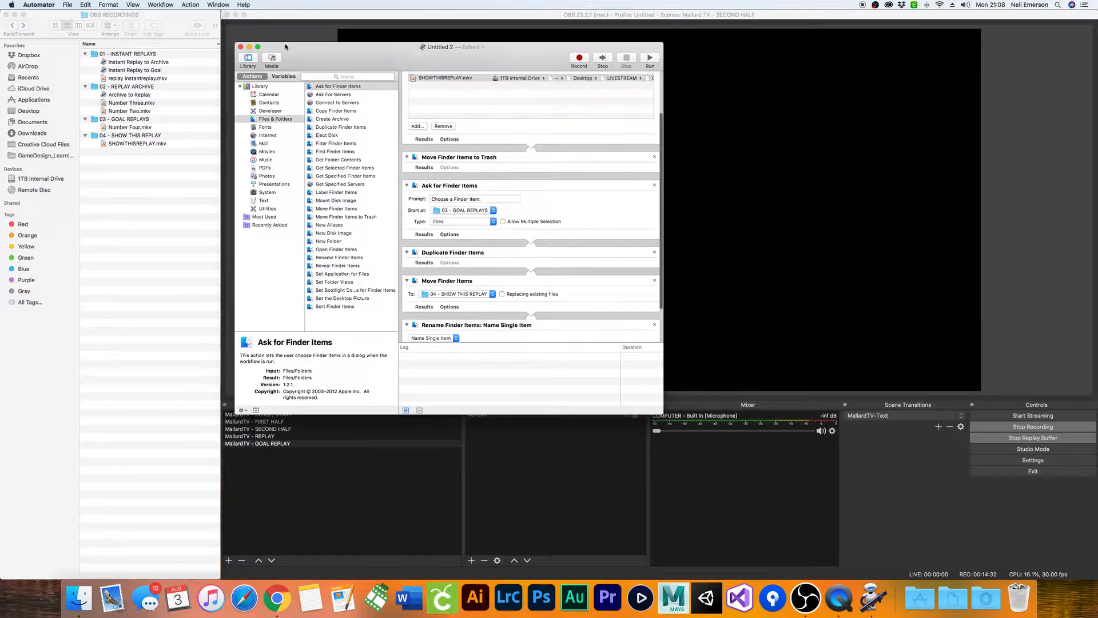
{"action": "left_click", "coordinate": [68, 4]}
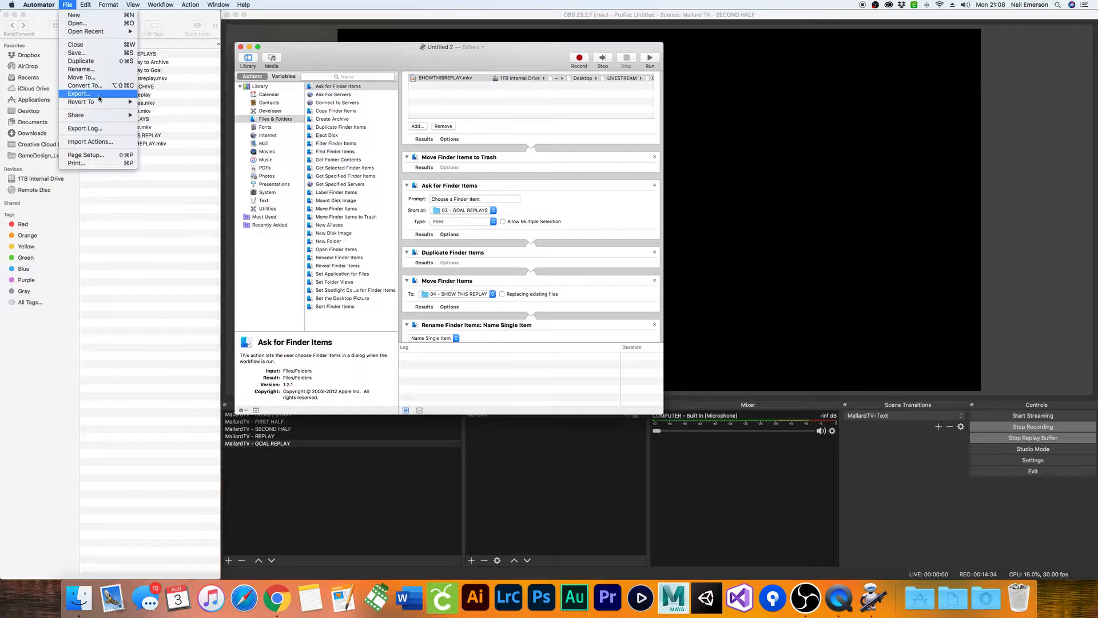
{"action": "left_click", "coordinate": [80, 93]}
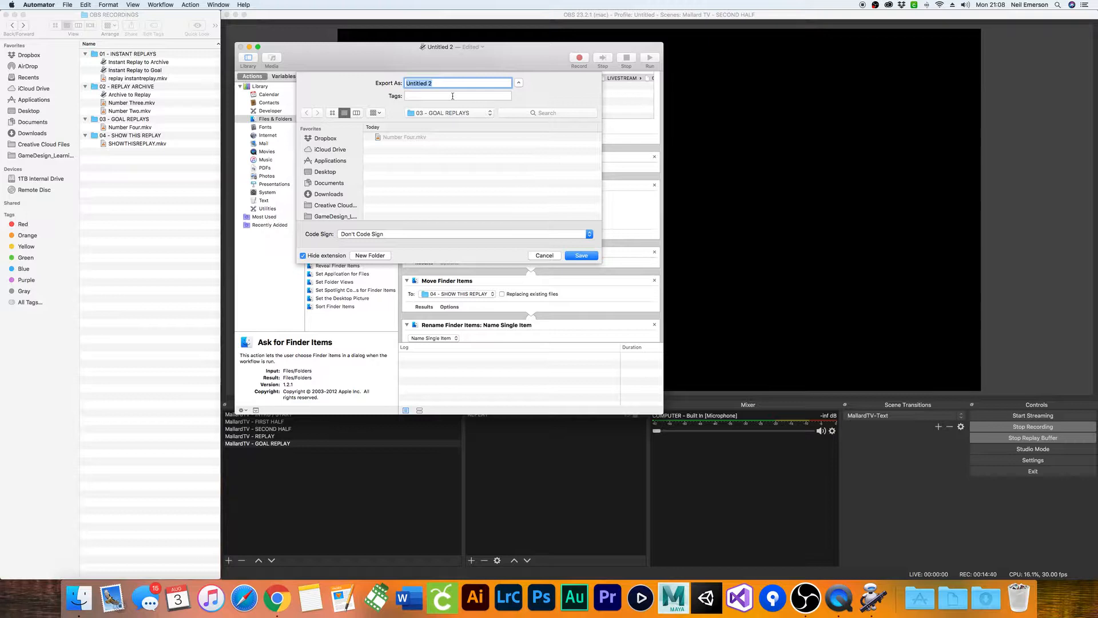
{"action": "type", "text": "Goal o Replay"}
{"action": "left_click", "coordinate": [582, 255]}
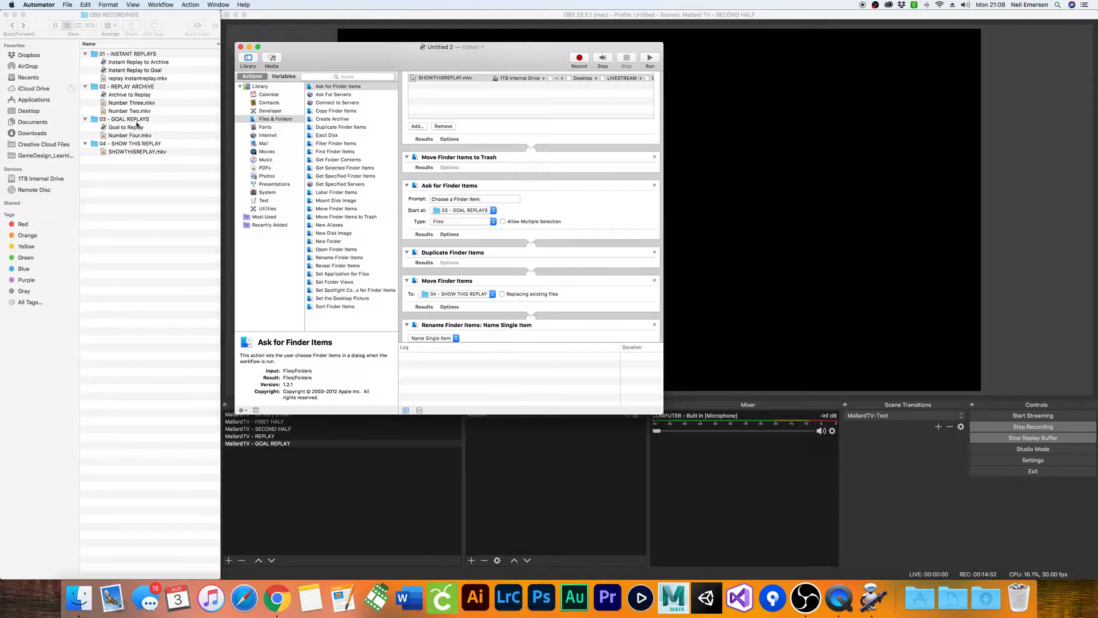
{"action": "left_click", "coordinate": [241, 49]}
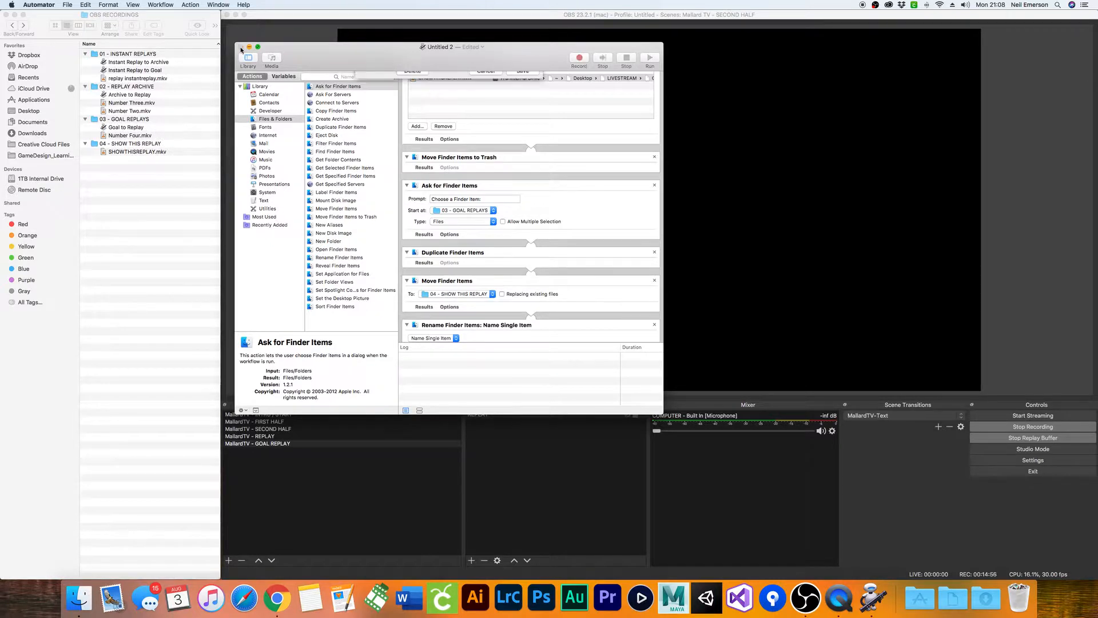
{"action": "left_click", "coordinate": [413, 189]}
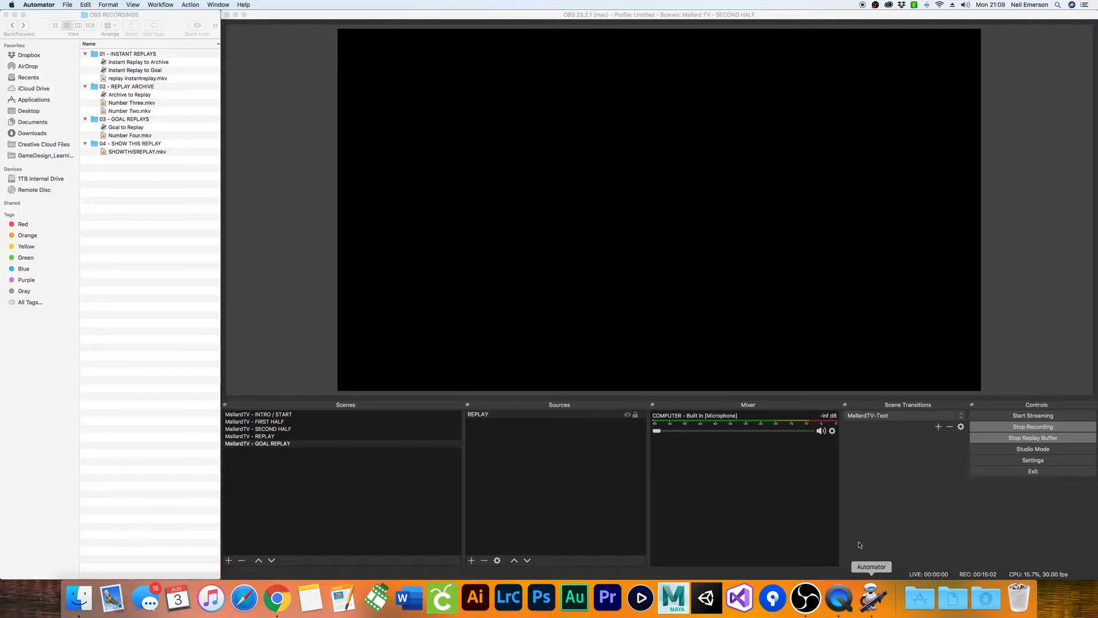
Switch to OBS, view the MallardTV - FIRST HALF and REPLAY scenes, and compare replay instantreplay.mkv with Number Four.mkv in the recordings folder.
{"action": "left_click", "coordinate": [274, 423]}
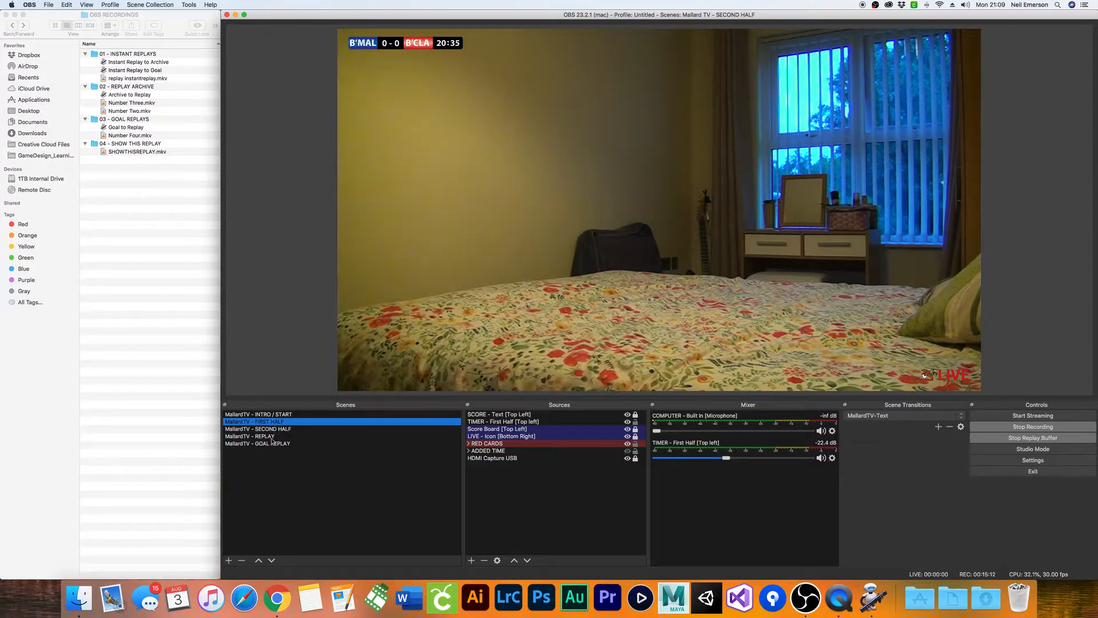
{"action": "left_click", "coordinate": [269, 437]}
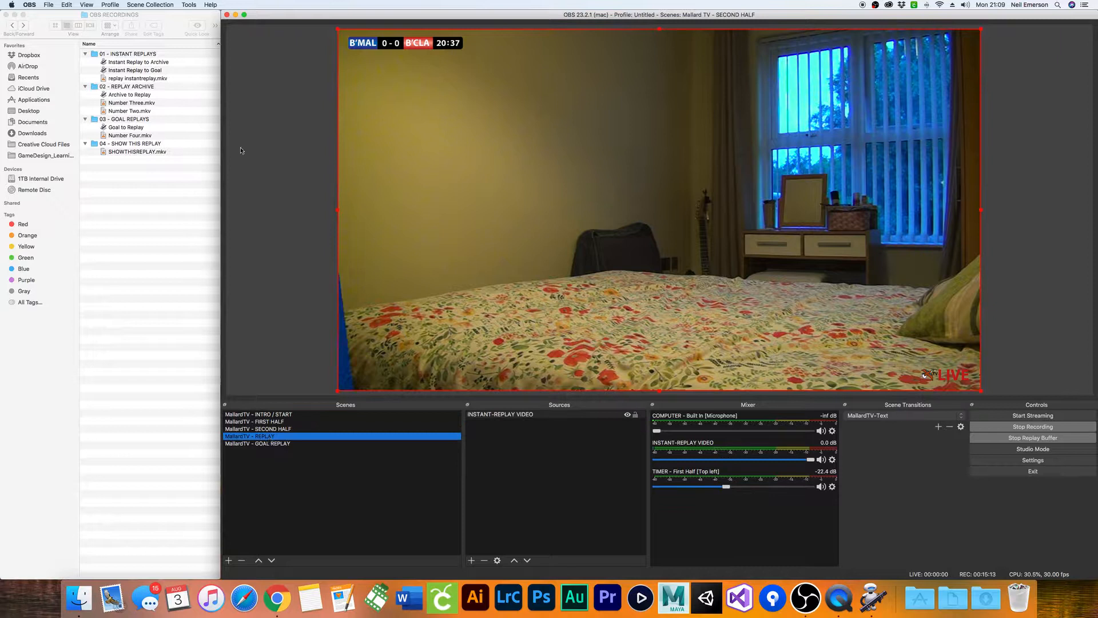
{"action": "left_click", "coordinate": [133, 80]}
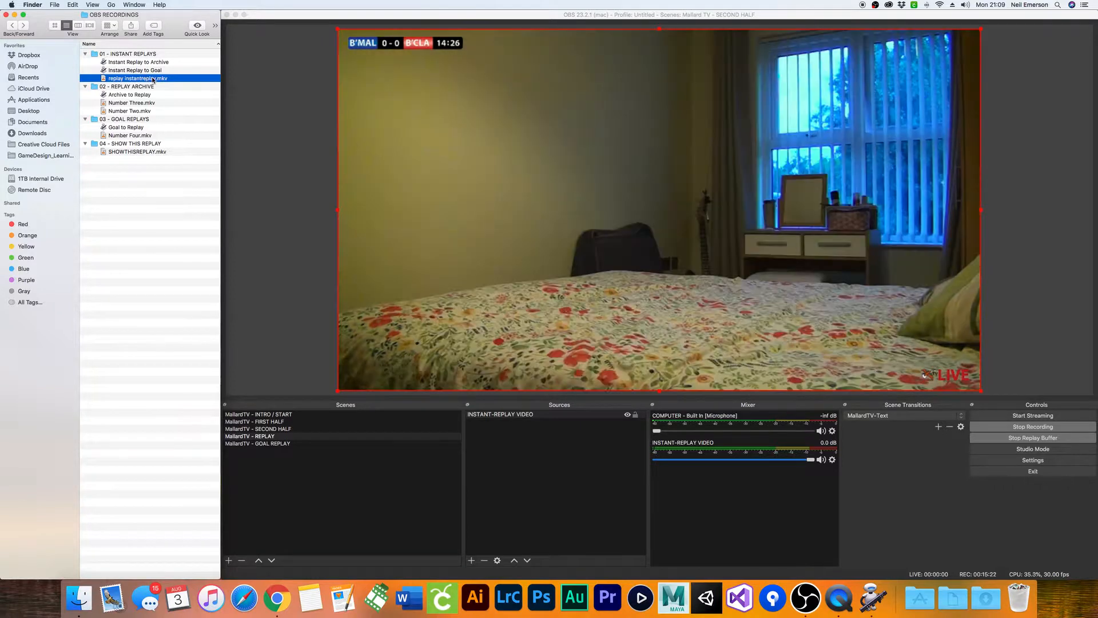
{"action": "left_click", "coordinate": [129, 135]}
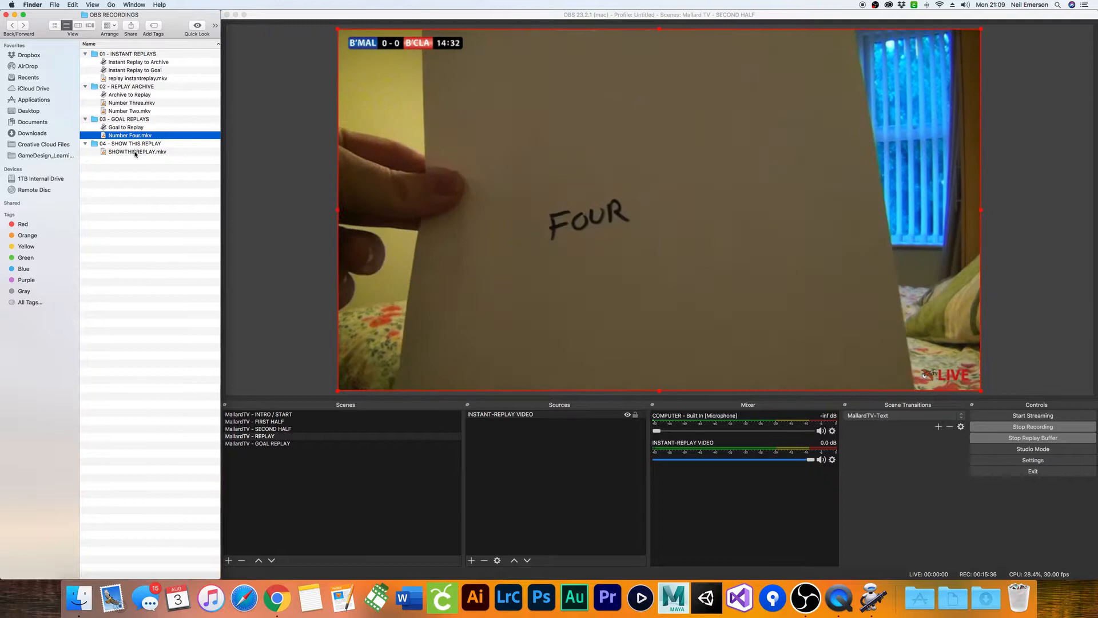
Show the MallardTV - GOAL REPLAY scene and check which local file its REPLAY source uses.
{"action": "left_click", "coordinate": [295, 444]}
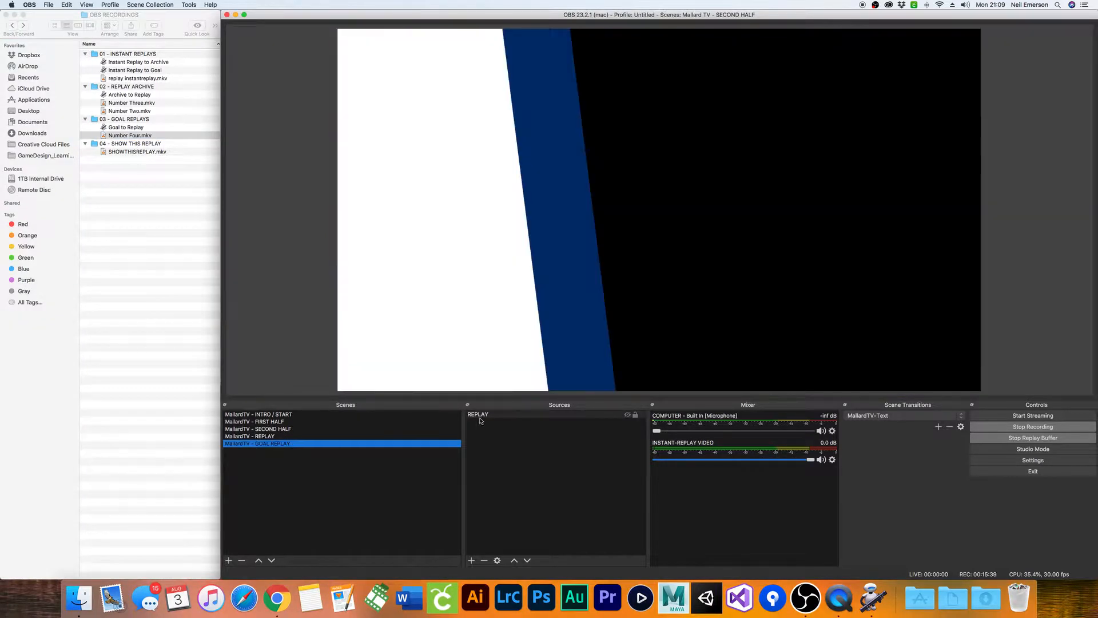
{"action": "double_click", "coordinate": [482, 416]}
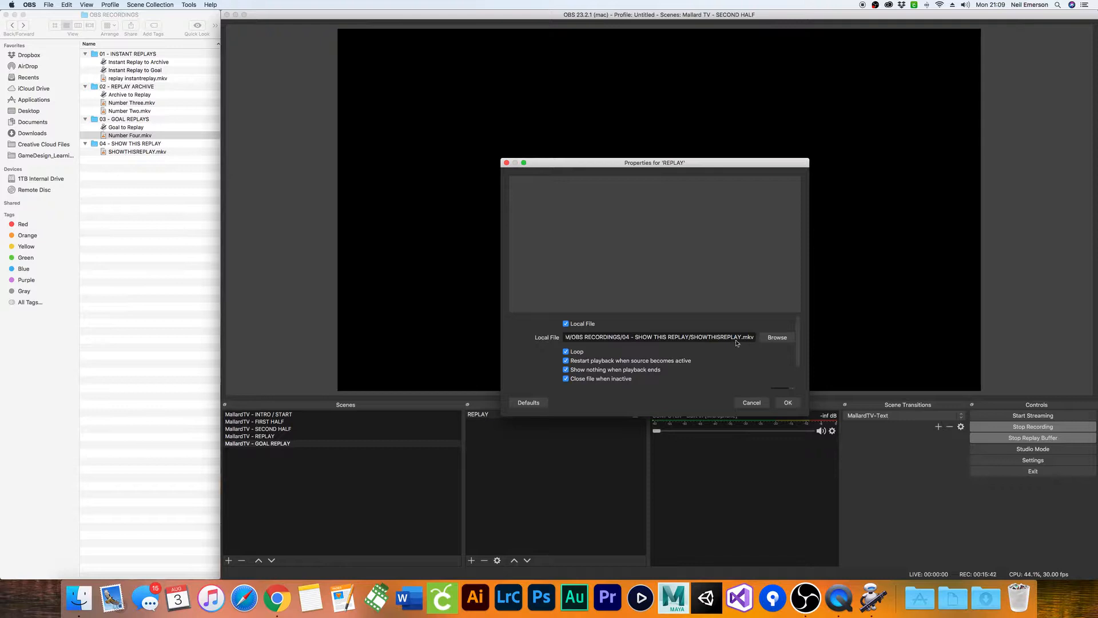
{"action": "left_click", "coordinate": [785, 405]}
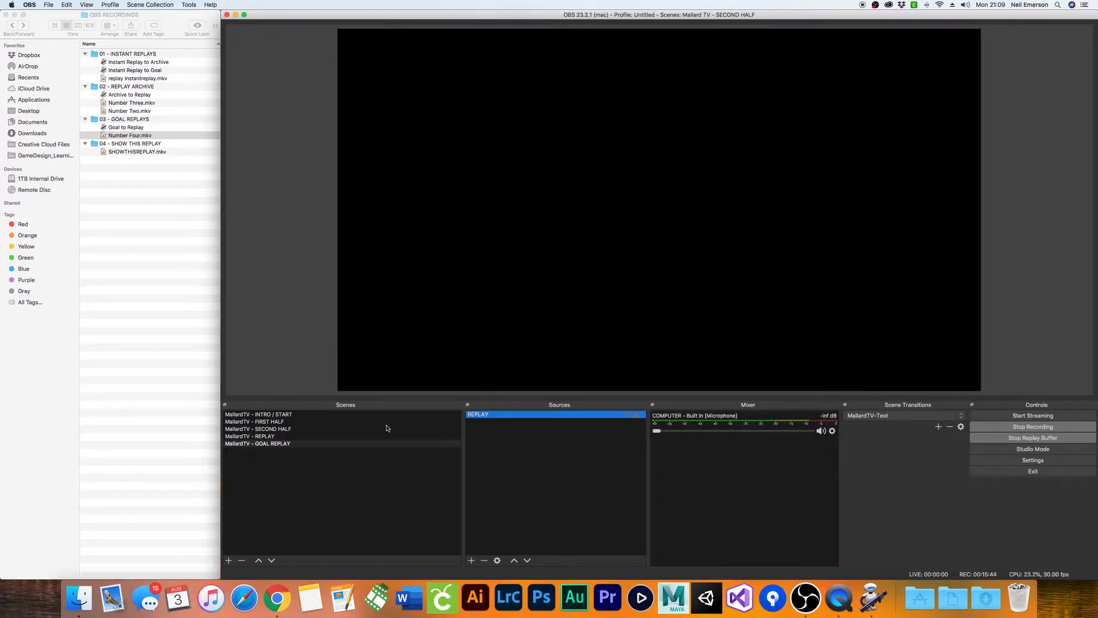
Return to the MallardTV - FIRST HALF scene and run Archive to Replay with Number Three.mkv as the chosen clip.
{"action": "left_click", "coordinate": [275, 422]}
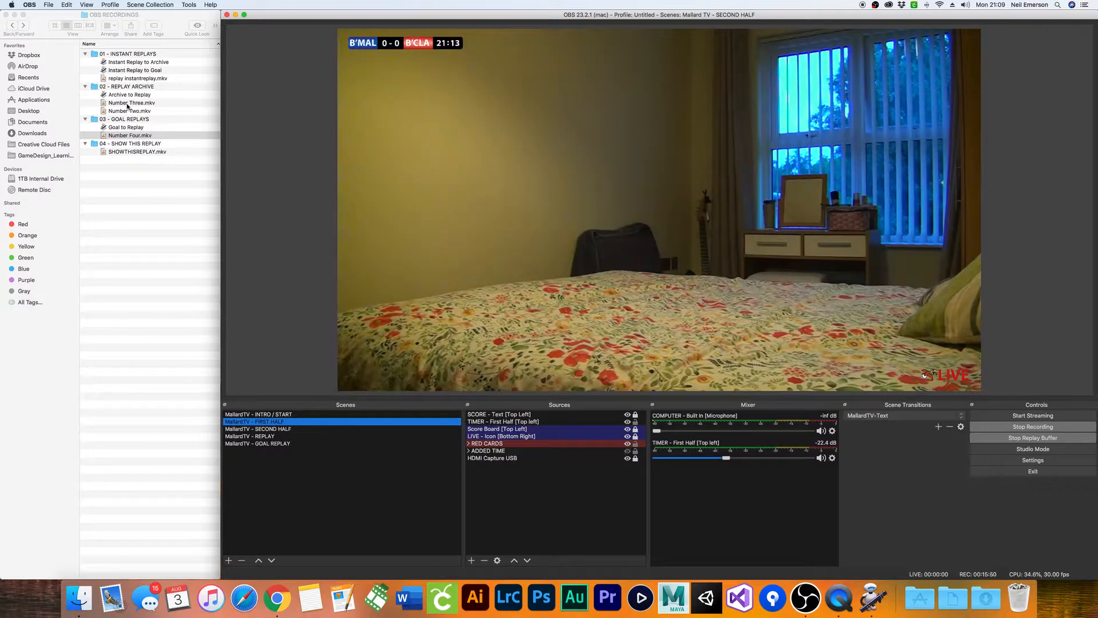
{"action": "left_click", "coordinate": [128, 106]}
{"action": "left_click", "coordinate": [138, 104]}
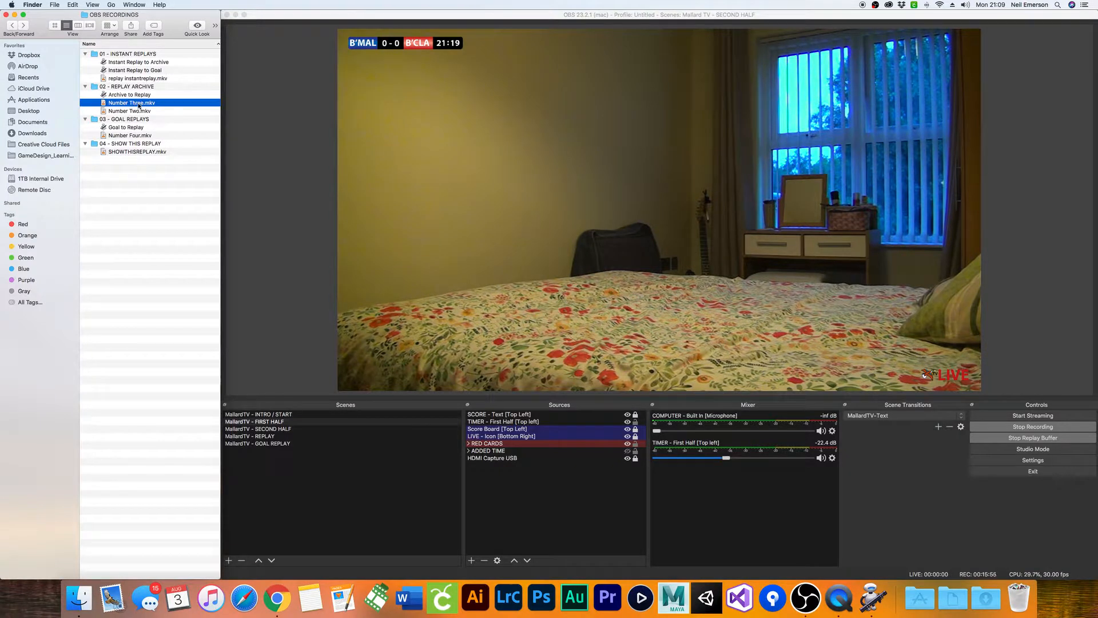
{"action": "left_click", "coordinate": [123, 95]}
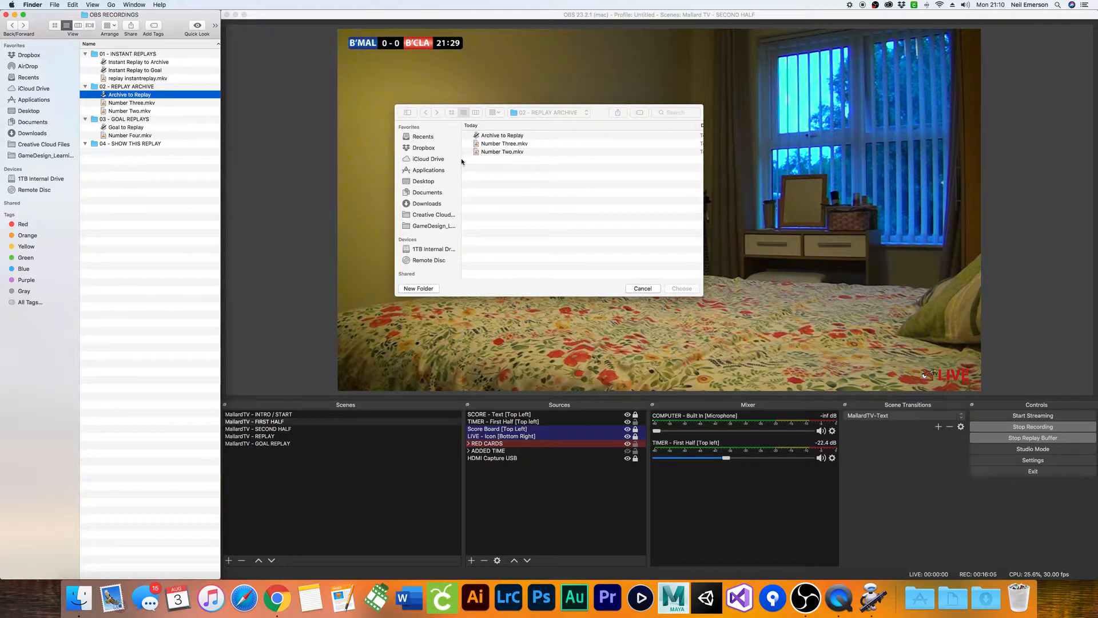
{"action": "left_click", "coordinate": [503, 145]}
{"action": "left_click", "coordinate": [511, 145]}
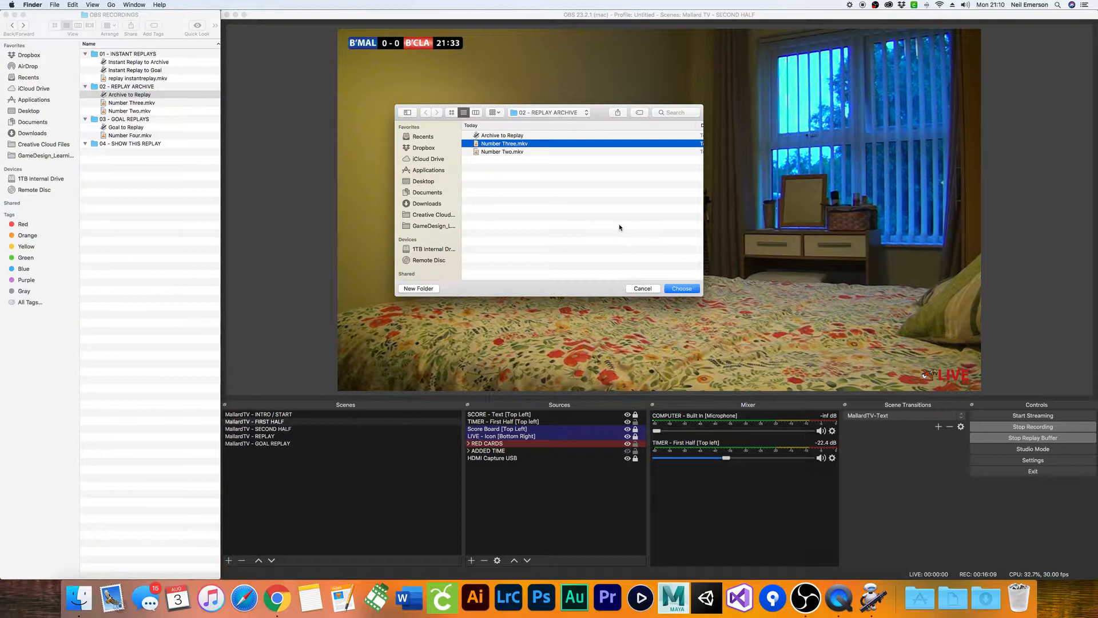
{"action": "left_click", "coordinate": [672, 288]}
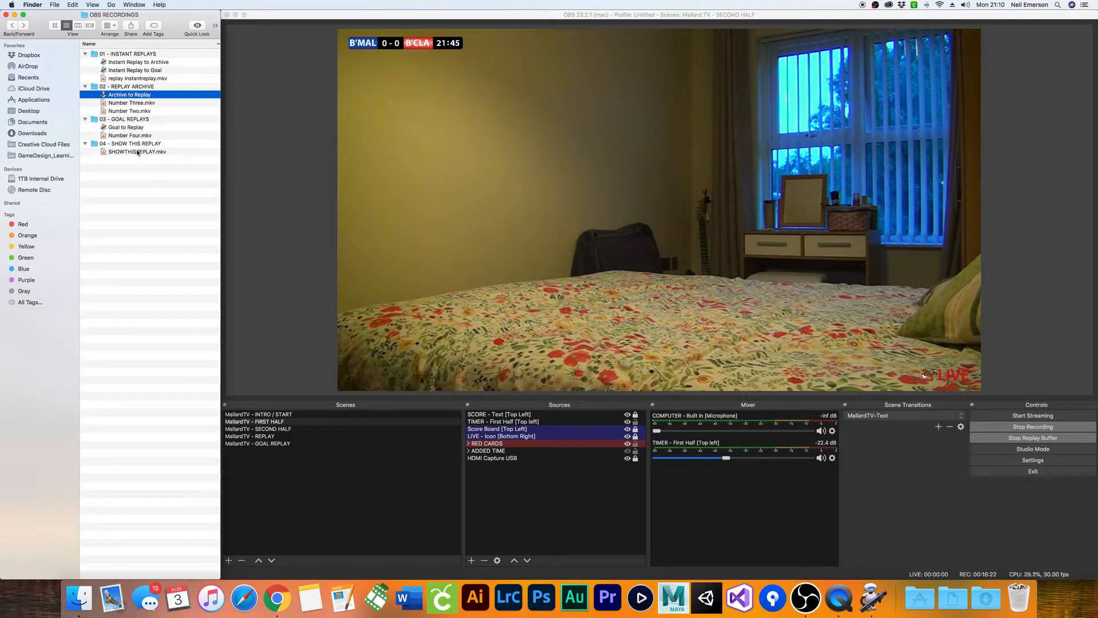
Show the MallardTV - GOAL REPLAY scene and reload its REPLAY source by reconfirming the source properties.
{"action": "right_click", "coordinate": [289, 441]}
{"action": "left_click", "coordinate": [280, 444]}
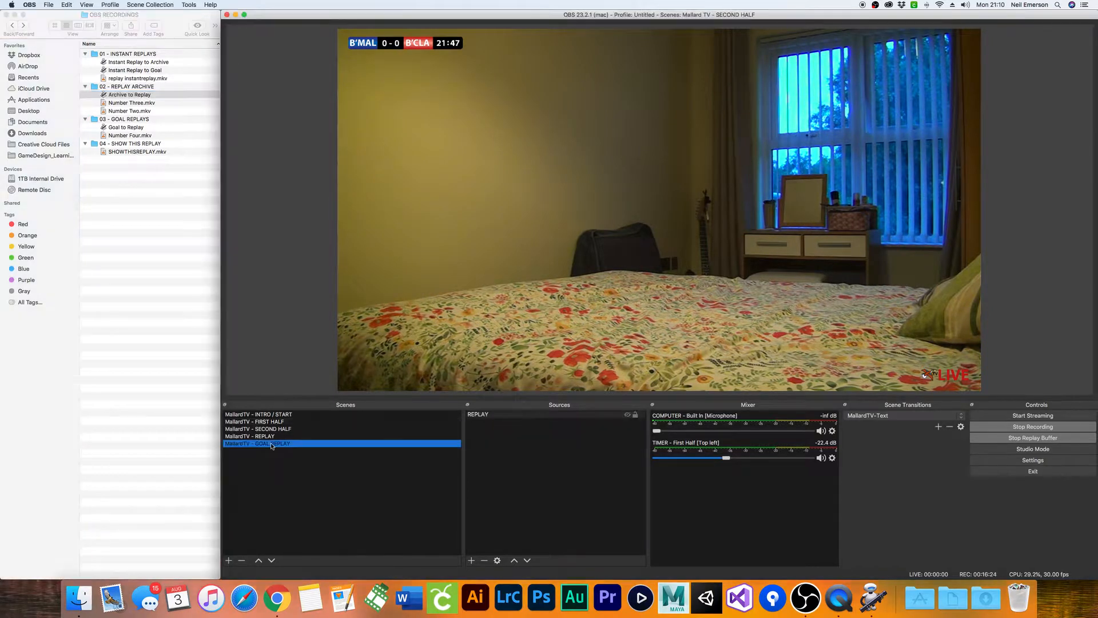
{"action": "right_click", "coordinate": [273, 444]}
{"action": "left_click", "coordinate": [256, 456]}
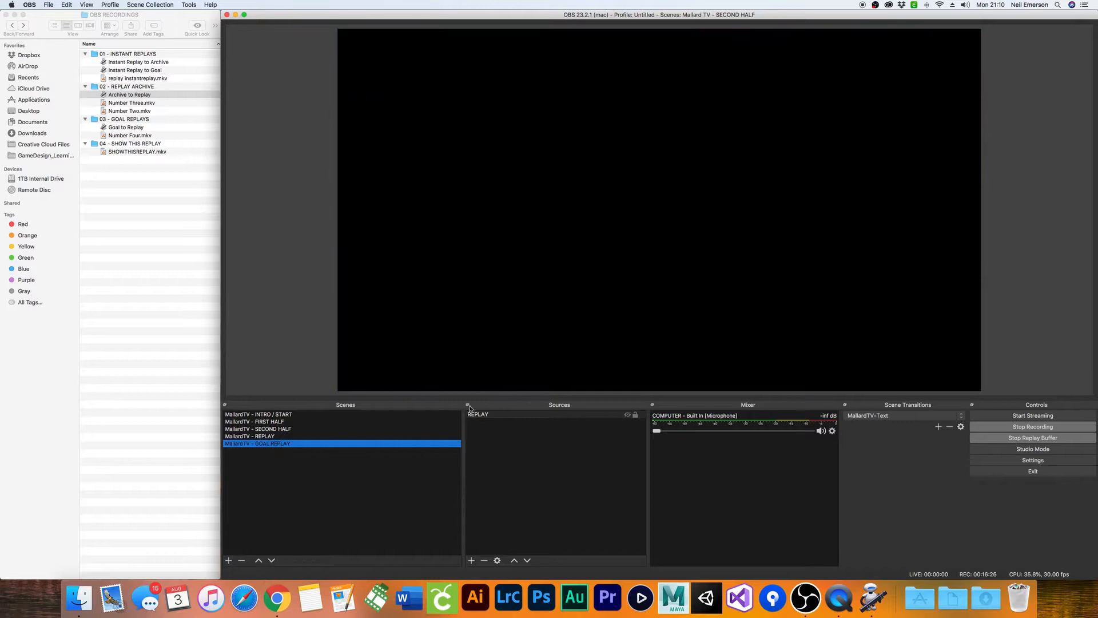
{"action": "double_click", "coordinate": [476, 414]}
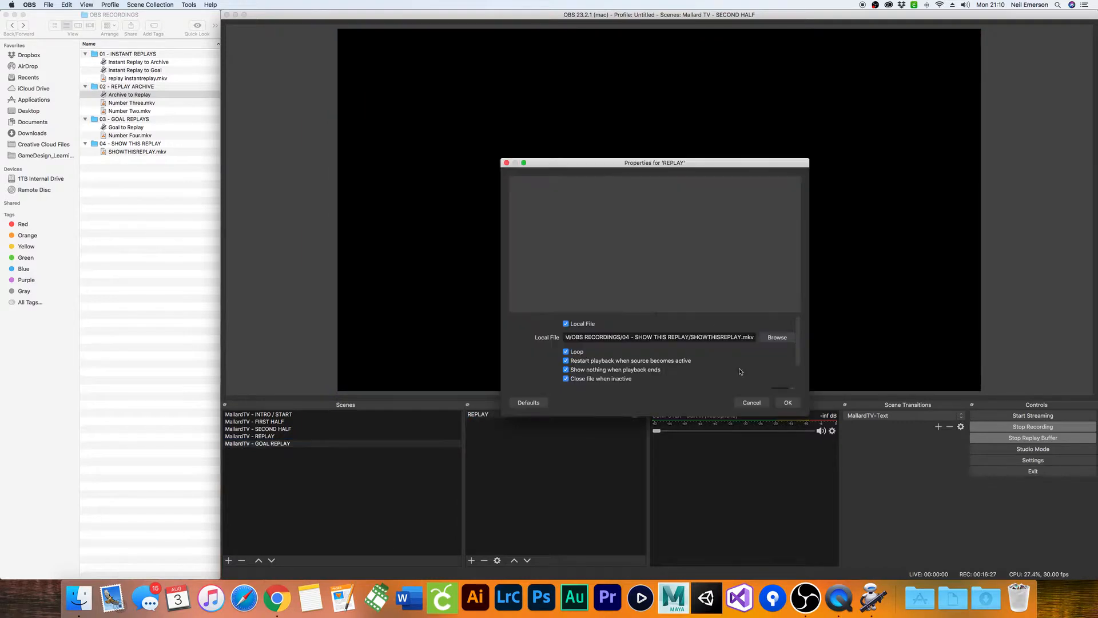
{"action": "left_click", "coordinate": [788, 402]}
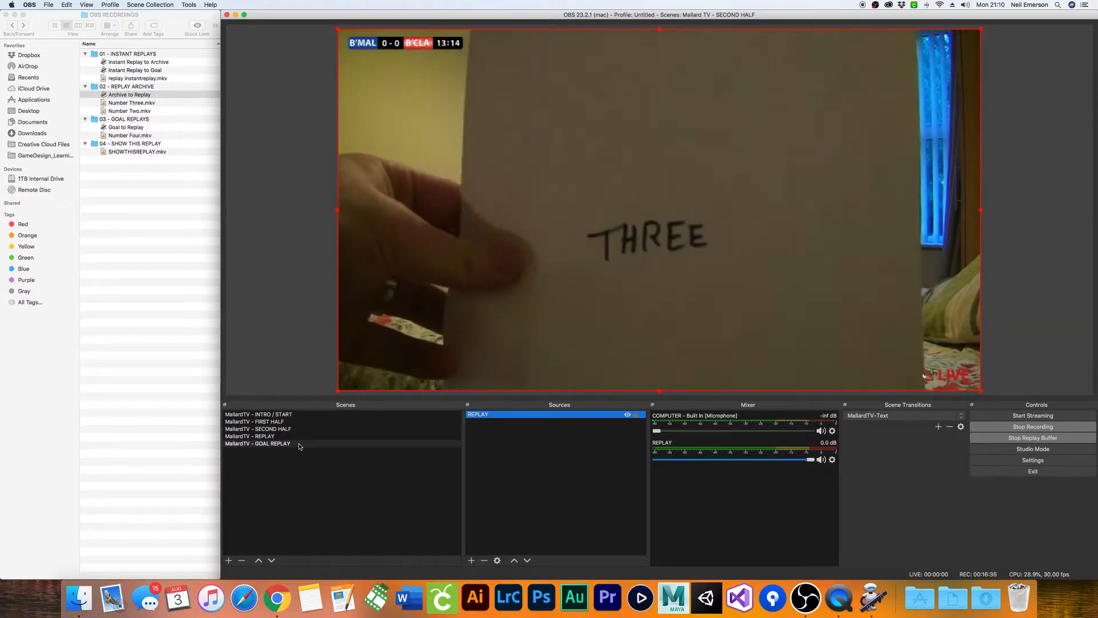
Compare the clips played by the MallardTV - REPLAY and GOAL REPLAY scenes, ending on the FIRST HALF scene.
{"action": "left_click", "coordinate": [269, 437]}
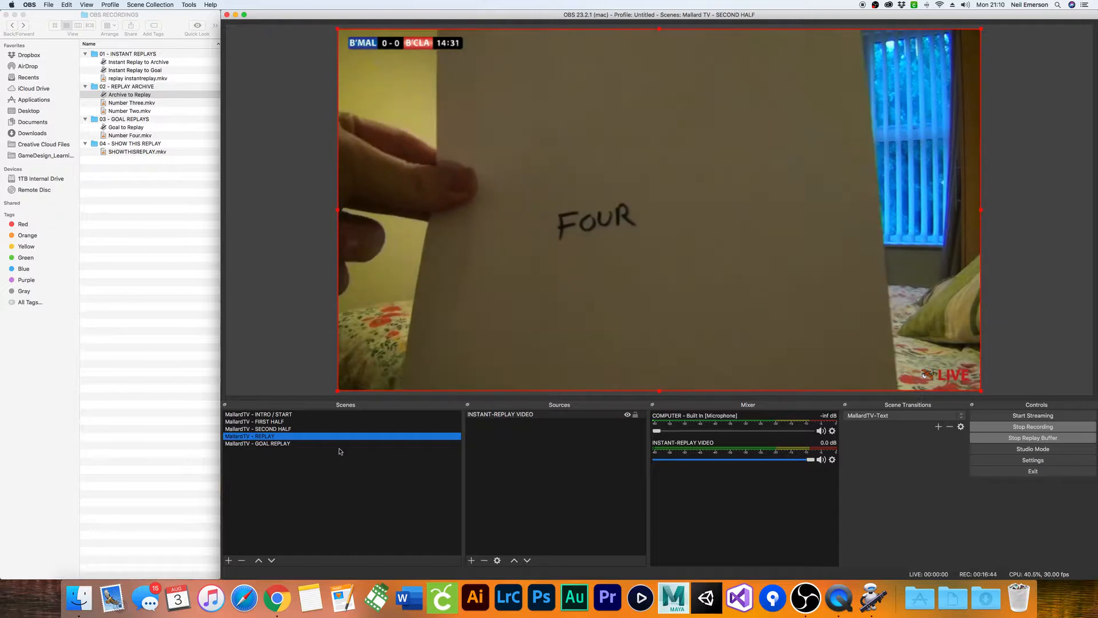
{"action": "left_click", "coordinate": [288, 444]}
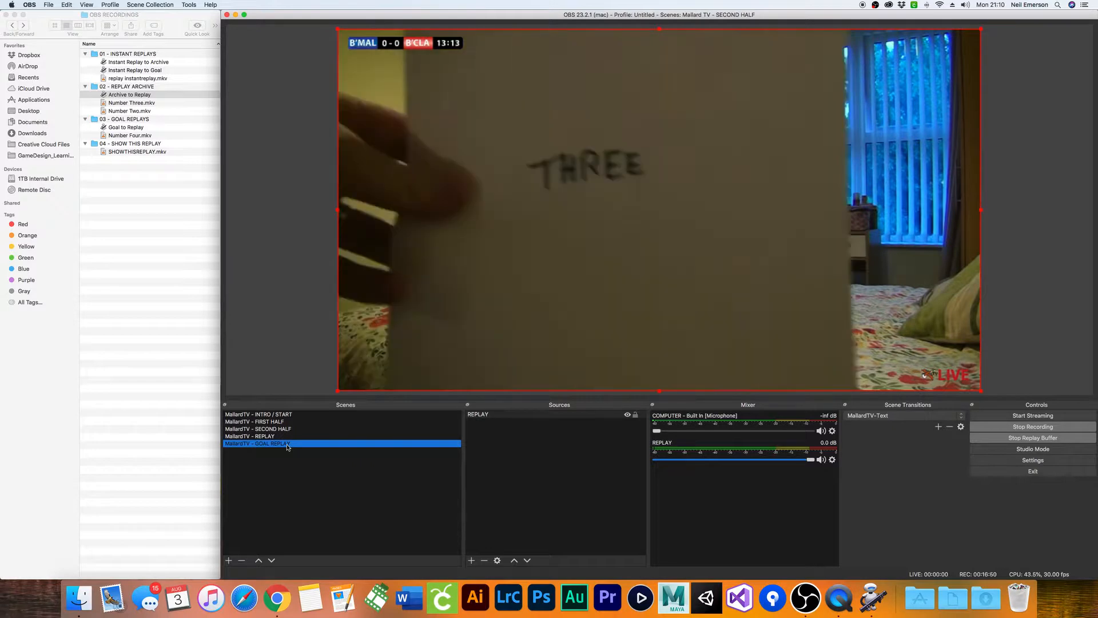
{"action": "left_click", "coordinate": [276, 421]}
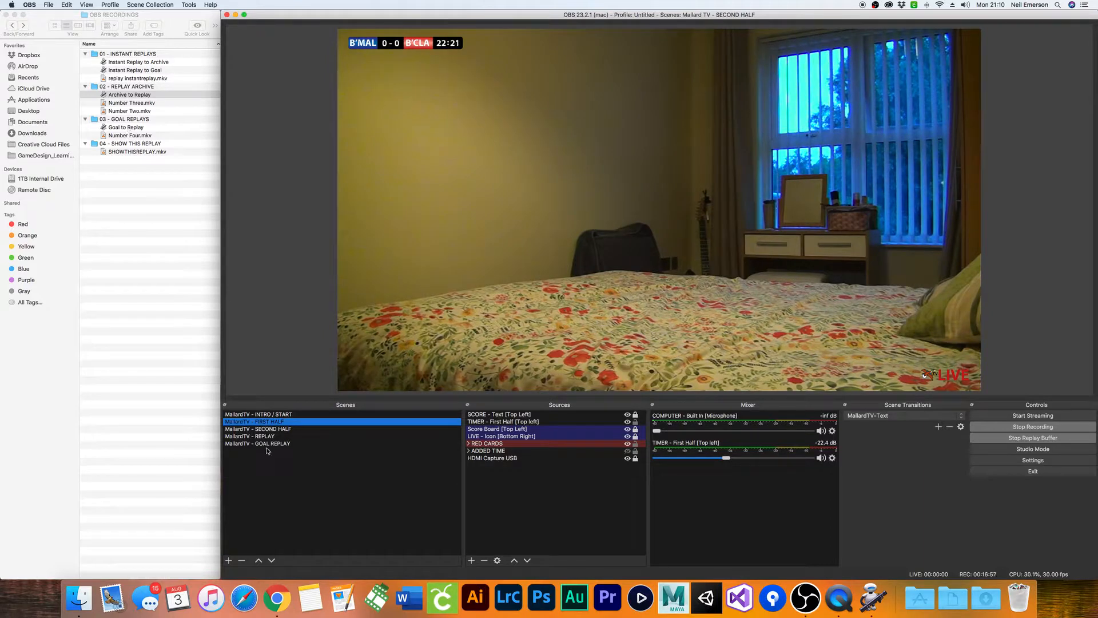
Run Goal to Replay with Number Four.mkv, play it in the MallardTV - GOAL REPLAY scene, and return to FIRST HALF.
{"action": "left_click", "coordinate": [120, 128]}
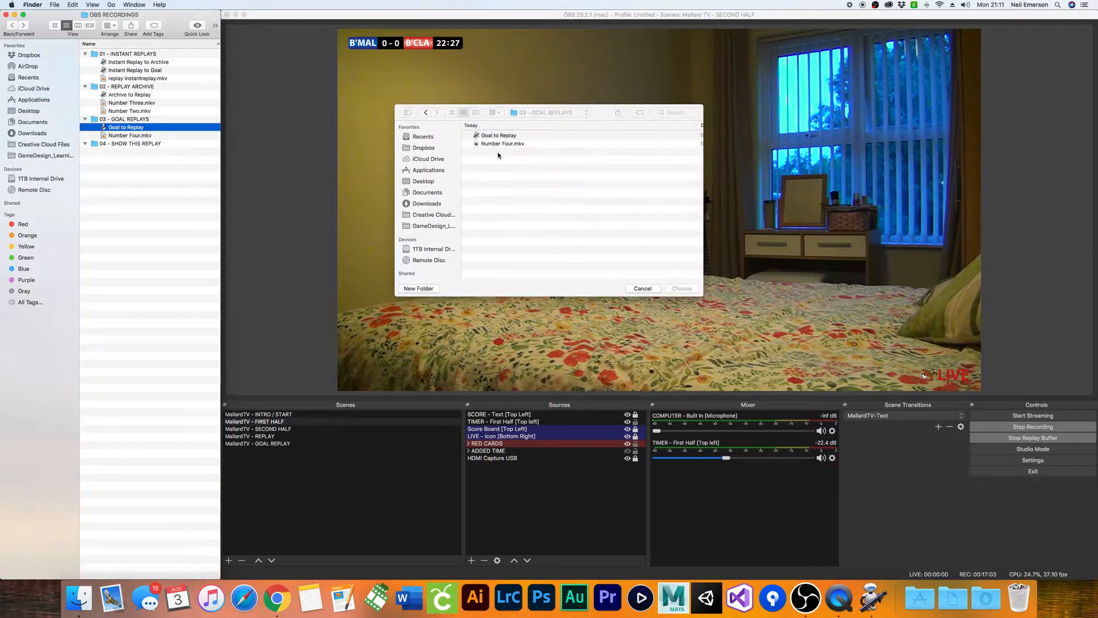
{"action": "left_click", "coordinate": [513, 146]}
{"action": "left_click", "coordinate": [513, 146]}
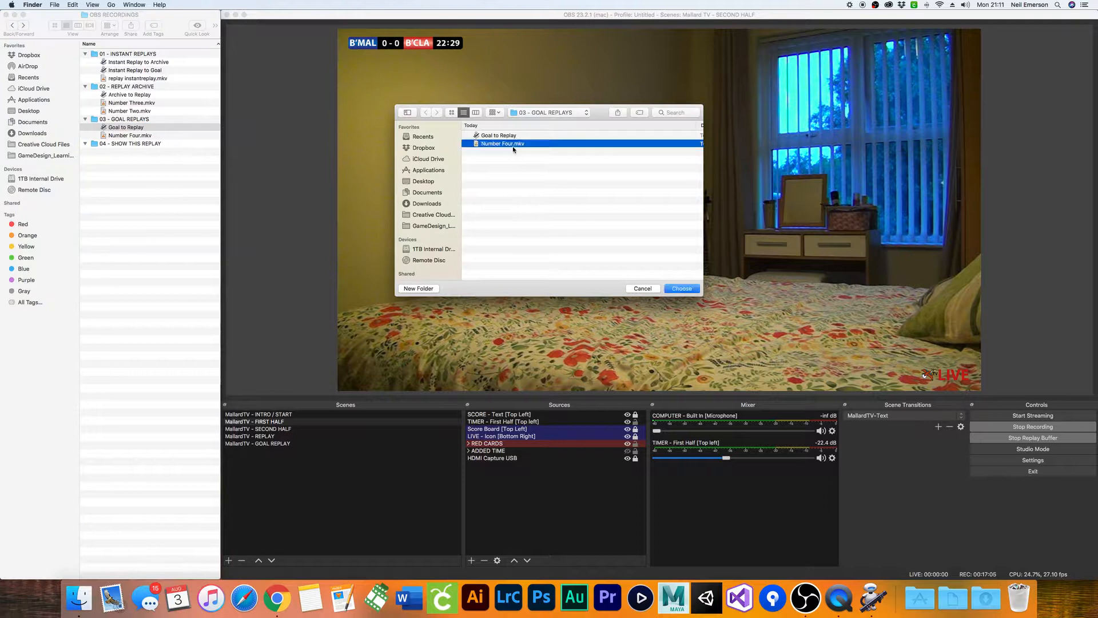
{"action": "left_click", "coordinate": [682, 289]}
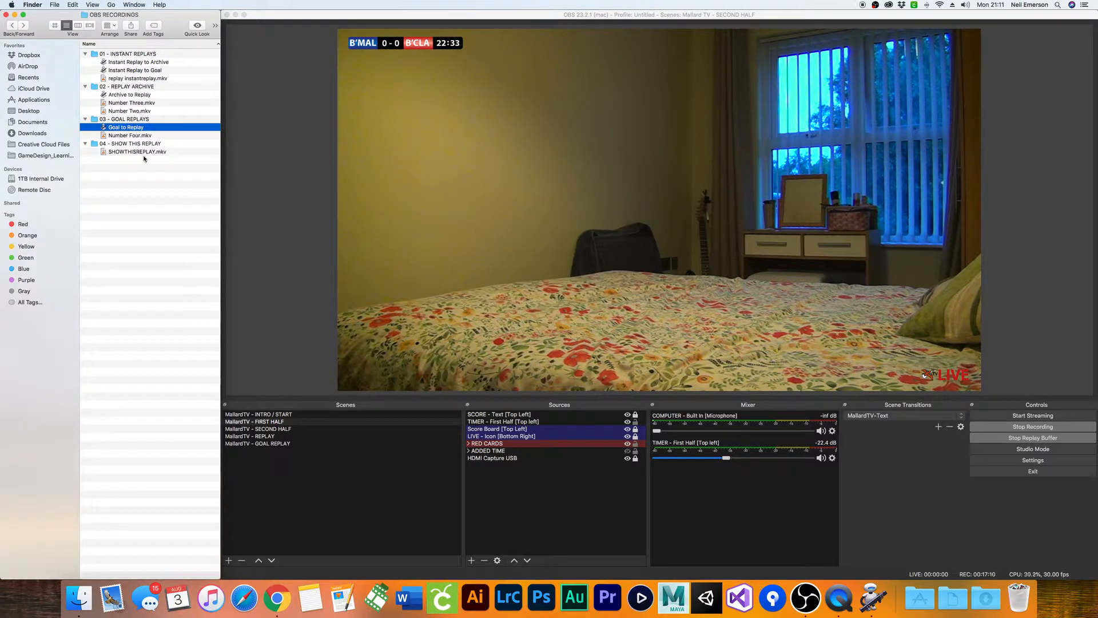
{"action": "left_click", "coordinate": [289, 446]}
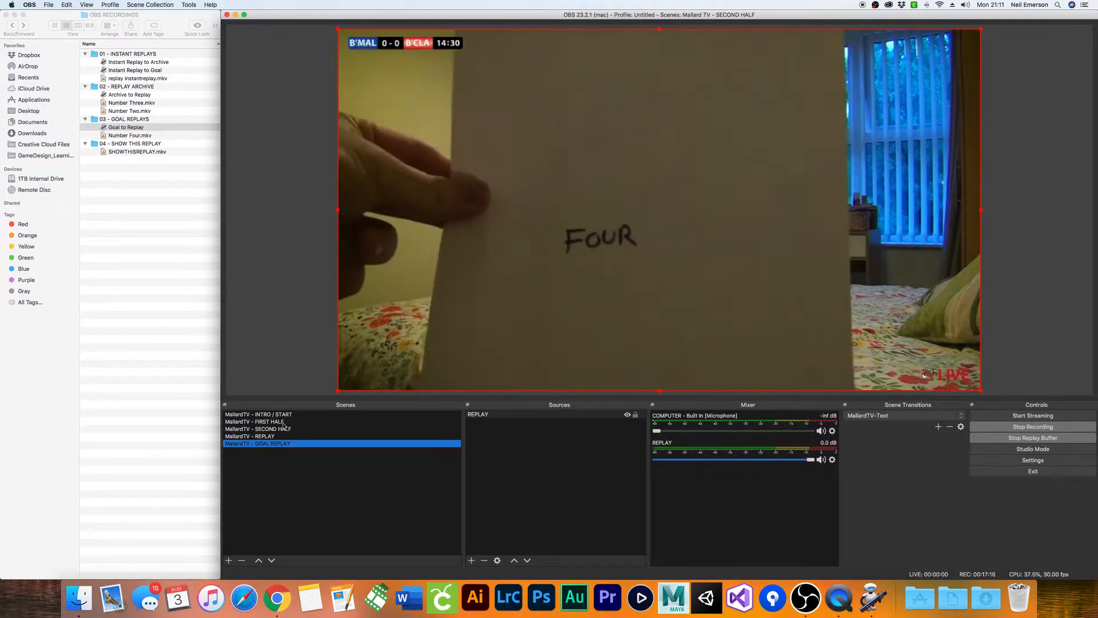
{"action": "left_click", "coordinate": [284, 423]}
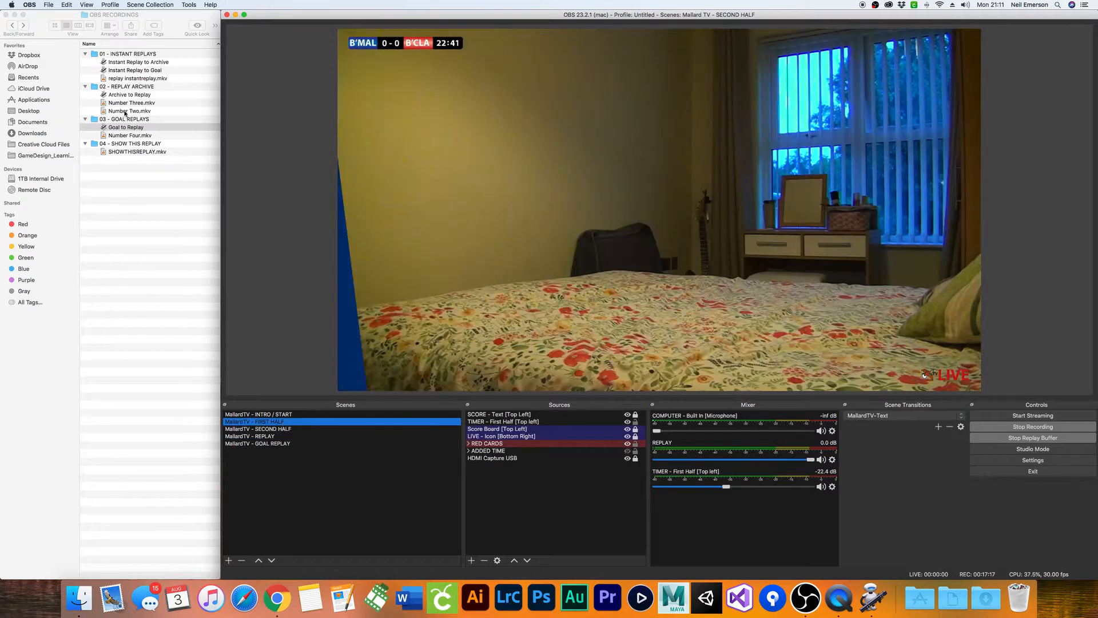
Run Archive to Replay with Number Two.mkv and play it in the MallardTV - GOAL REPLAY scene.
{"action": "left_click", "coordinate": [128, 96]}
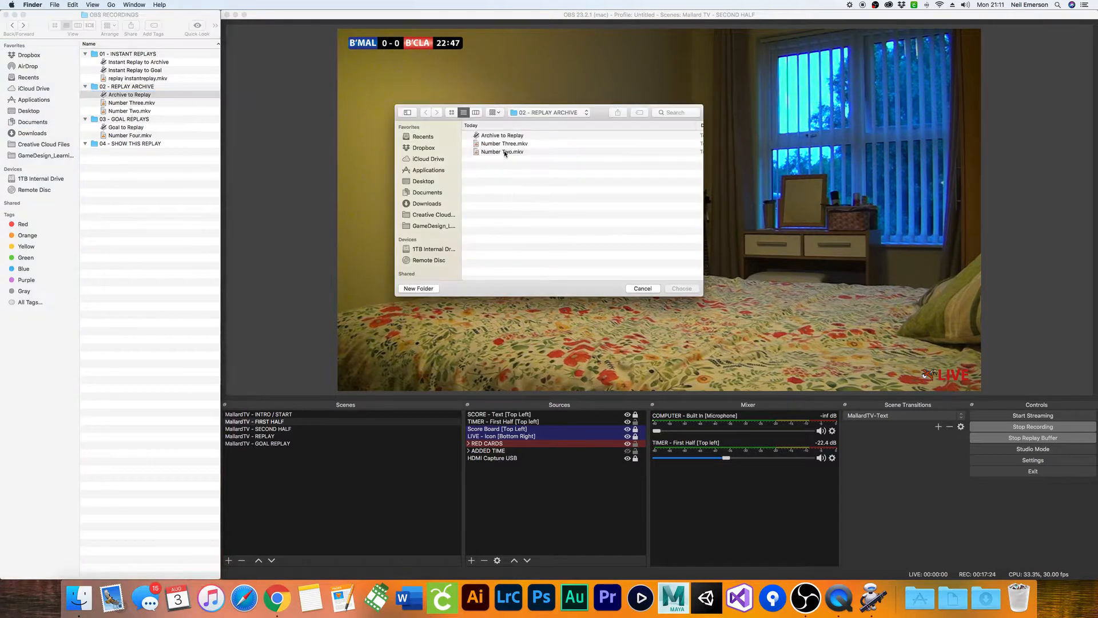
{"action": "left_click", "coordinate": [505, 152]}
{"action": "left_click", "coordinate": [684, 288]}
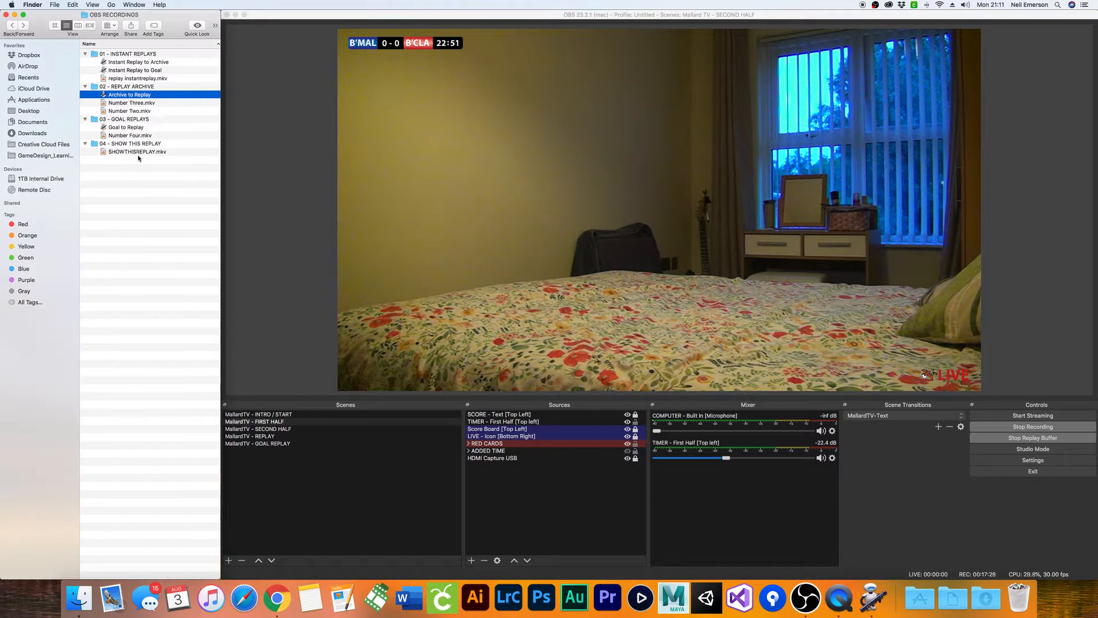
{"action": "left_click", "coordinate": [275, 444]}
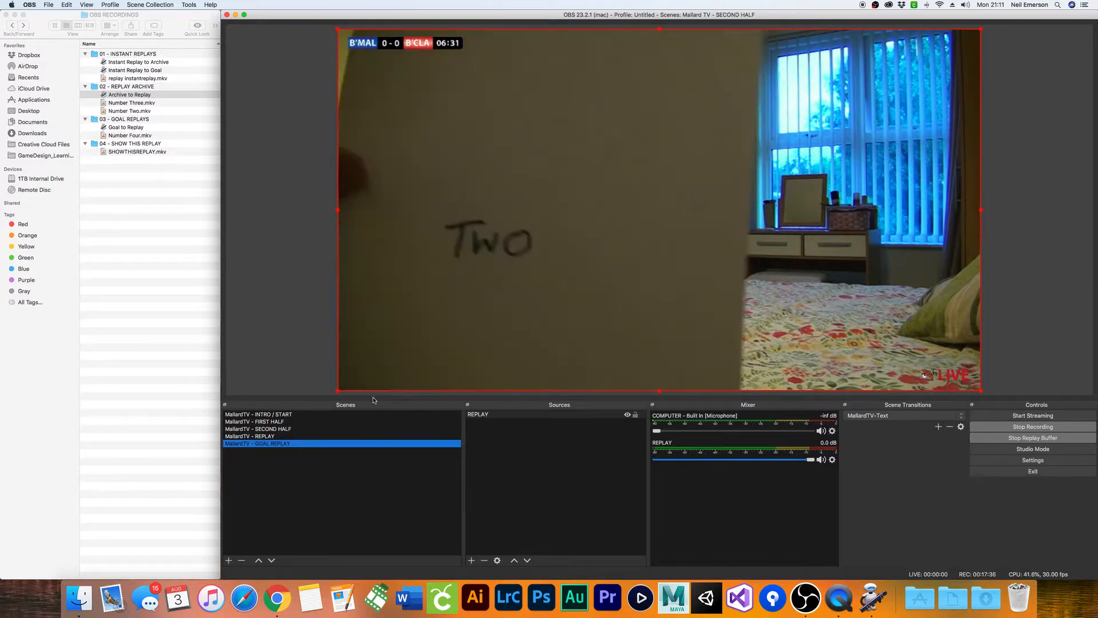
Play the MallardTV - REPLAY scene and select replay instantreplay.mkv in the 01 - INSTANT REPLAYS folder.
{"action": "left_click", "coordinate": [270, 436]}
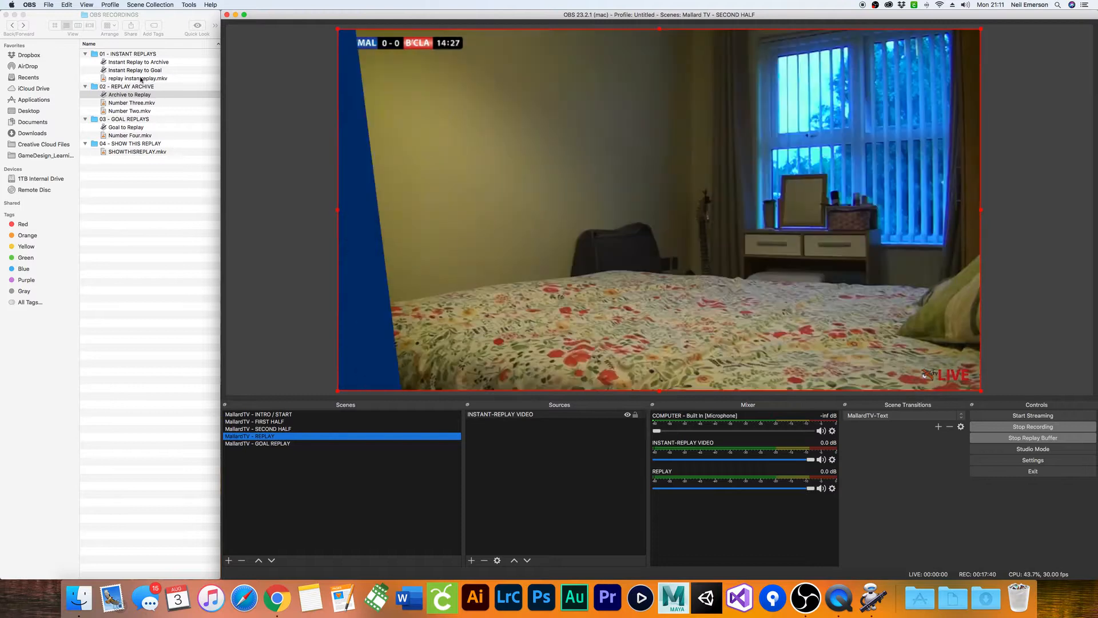
{"action": "left_click", "coordinate": [142, 79]}
{"action": "left_click", "coordinate": [141, 79]}
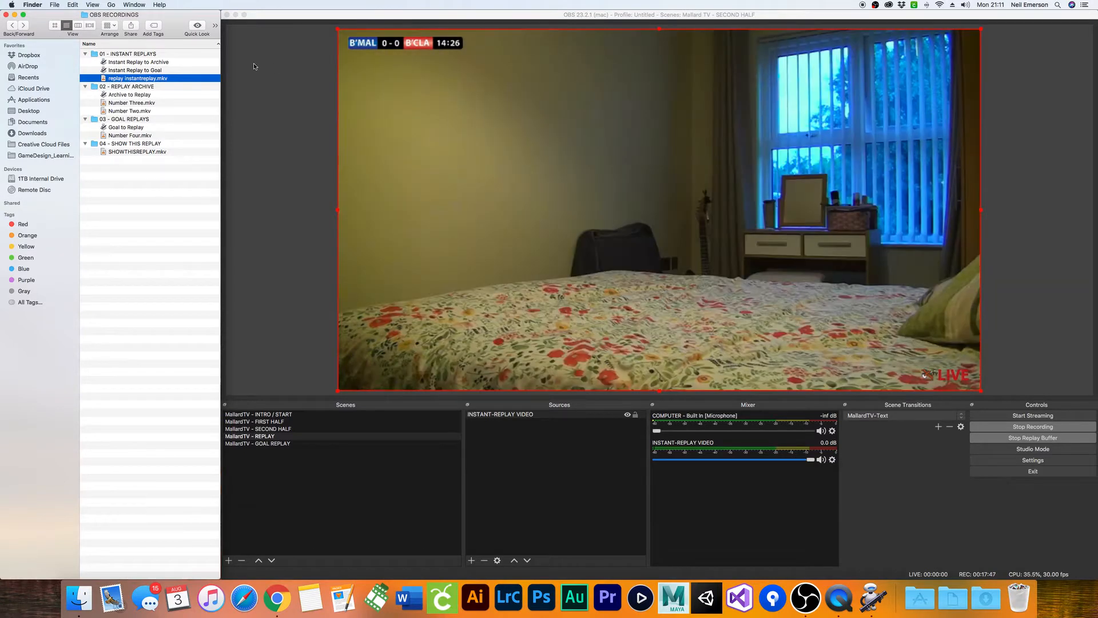
Review the recording path in the Output settings and the filename formatting and replay buffer prefix in the Advanced settings.
{"action": "left_click", "coordinate": [256, 64]}
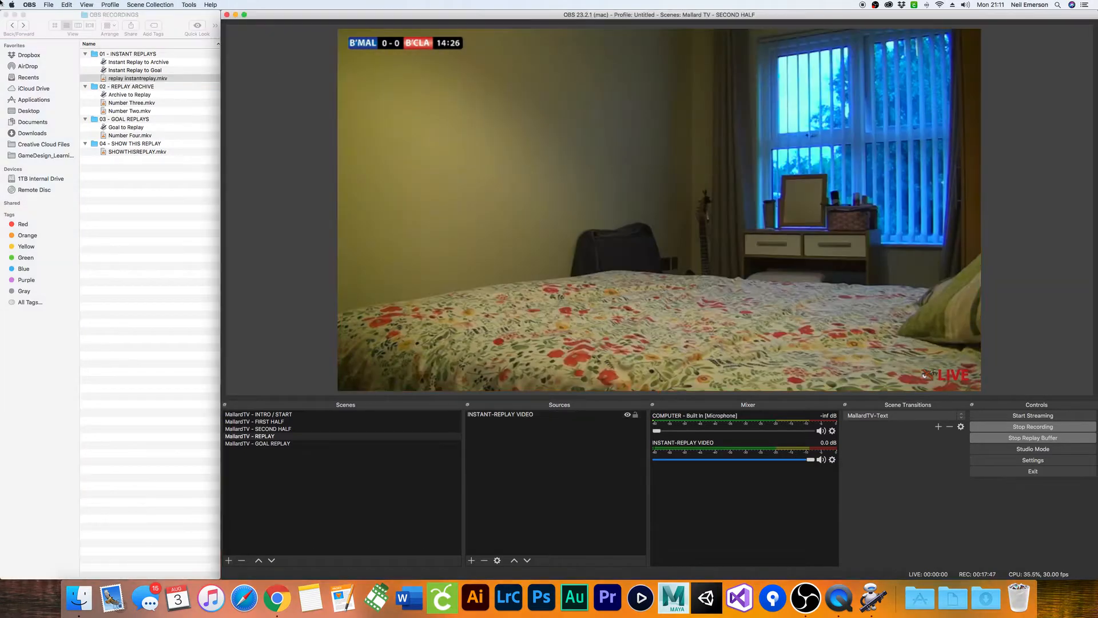
{"action": "left_click", "coordinate": [48, 4]}
{"action": "left_click", "coordinate": [29, 4]}
{"action": "left_click", "coordinate": [46, 28]}
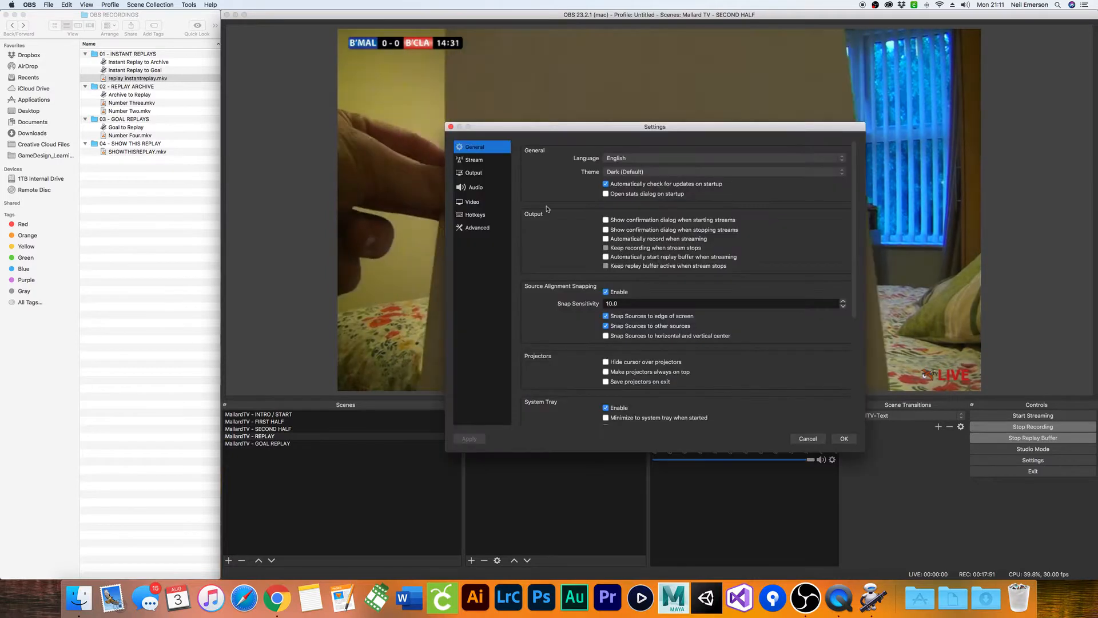
{"action": "left_click", "coordinate": [474, 172]}
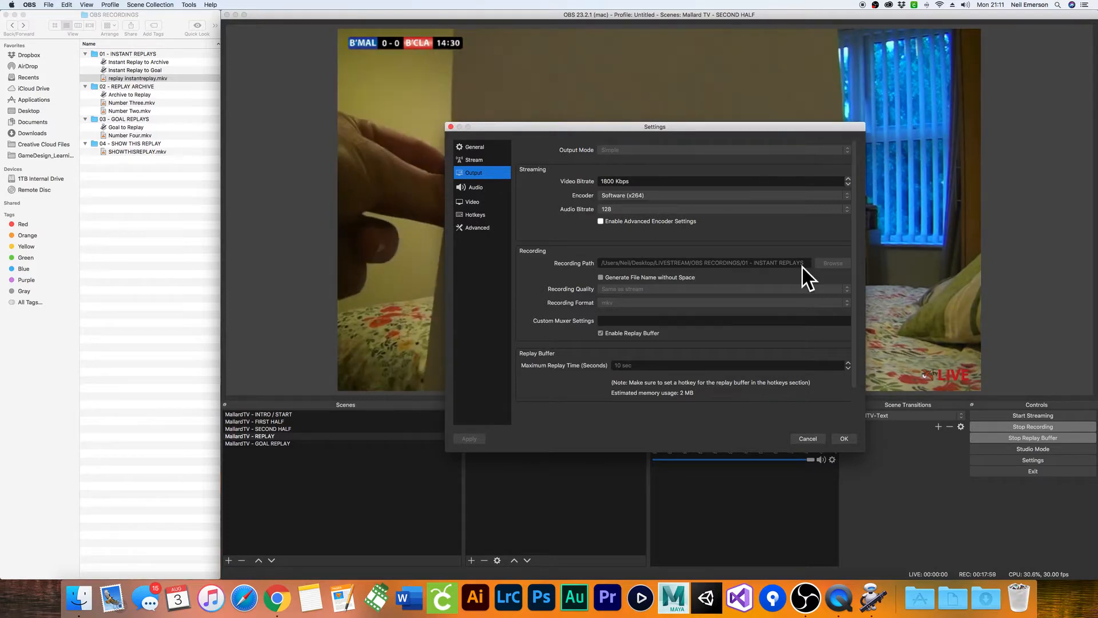
{"action": "left_click", "coordinate": [464, 229]}
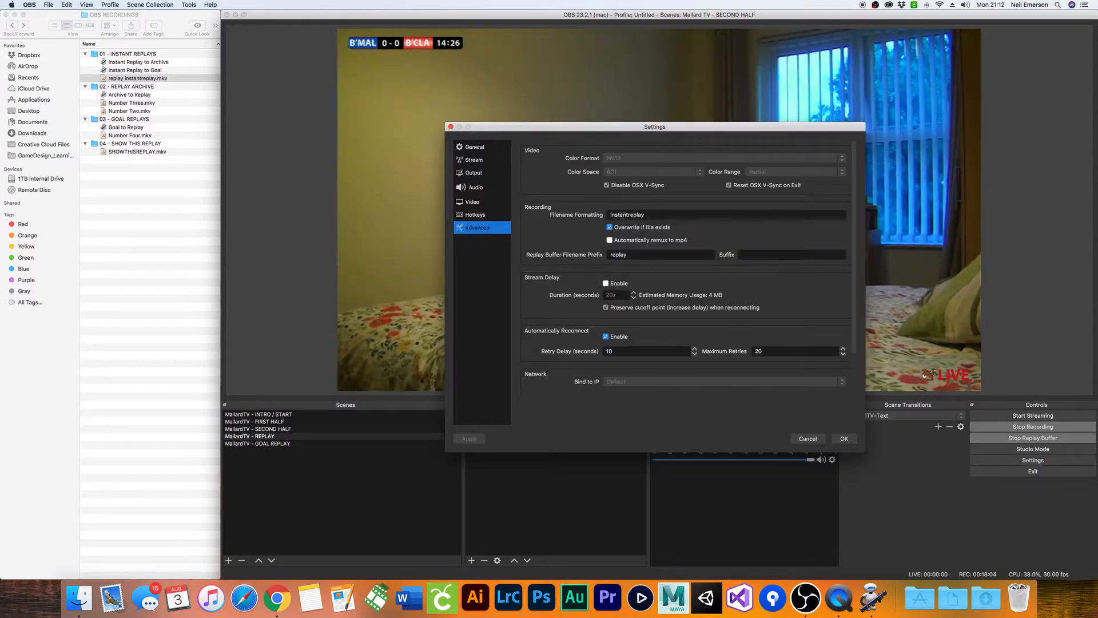
{"action": "left_click", "coordinate": [844, 438]}
Check the local file path of the INSTANT-REPLAY VIDEO source and select SHOWTHISREPLAY.mkv in the 04 - SHOW THIS REPLAY folder.
{"action": "double_click", "coordinate": [522, 420]}
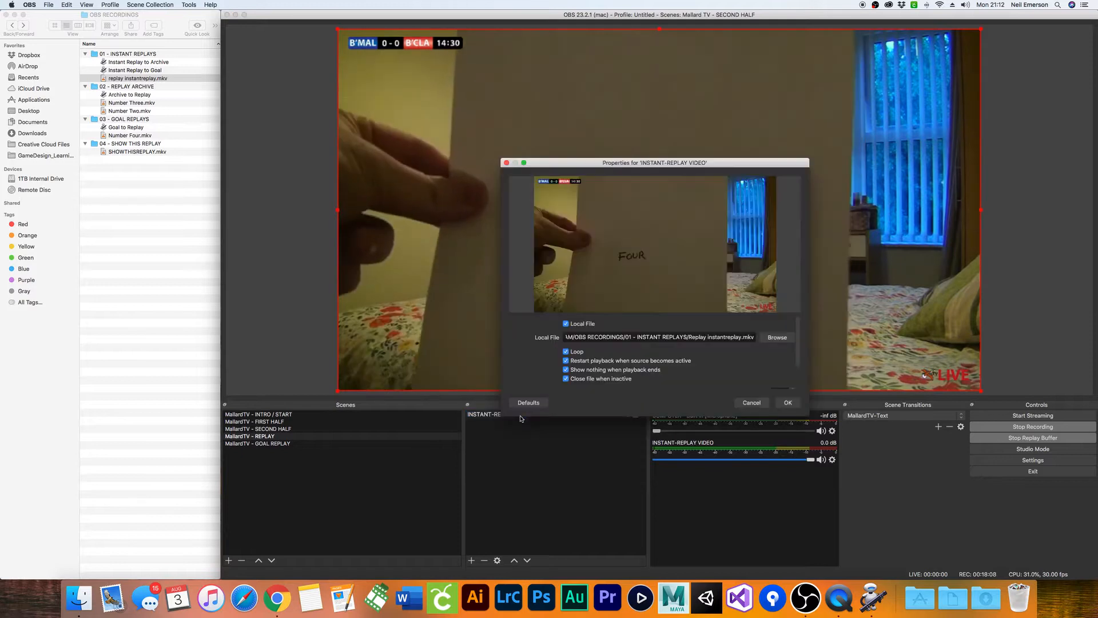
{"action": "left_click", "coordinate": [788, 402]}
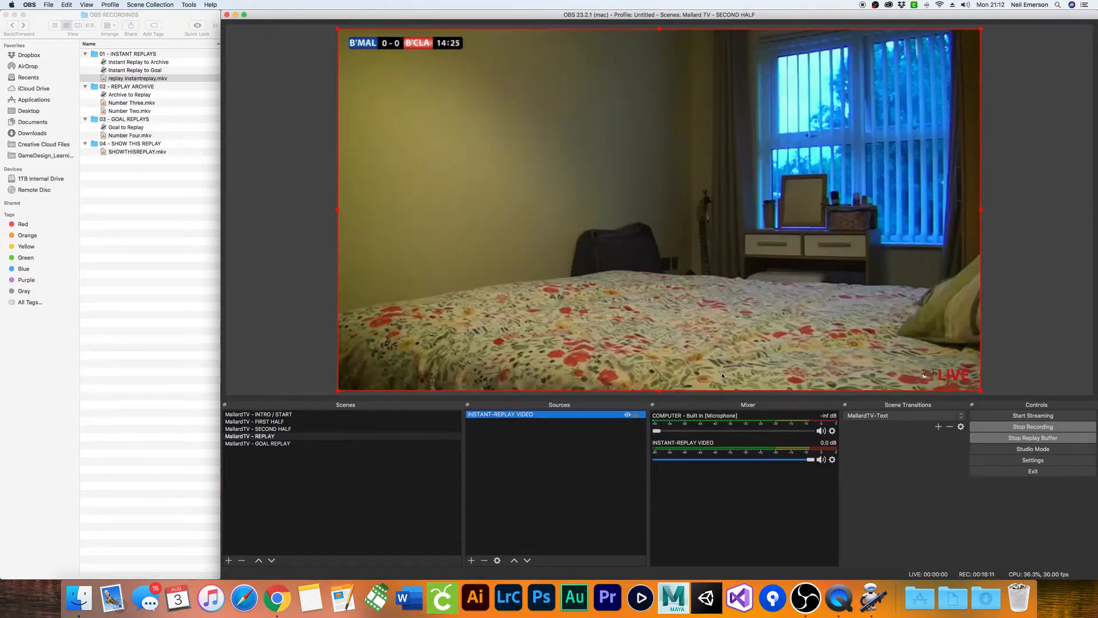
{"action": "left_click", "coordinate": [143, 151]}
{"action": "left_click", "coordinate": [143, 152]}
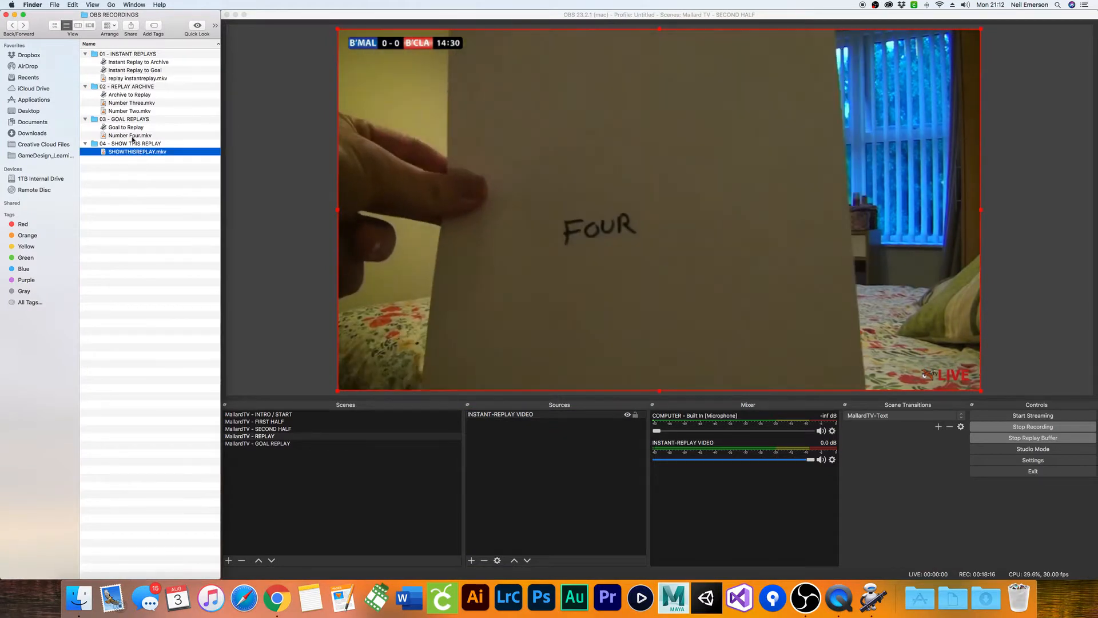
Rename Number Three.mkv in the 02 - REPLAY ARCHIVE folder as ThreeThreeThree.mkv.
{"action": "left_click", "coordinate": [131, 103]}
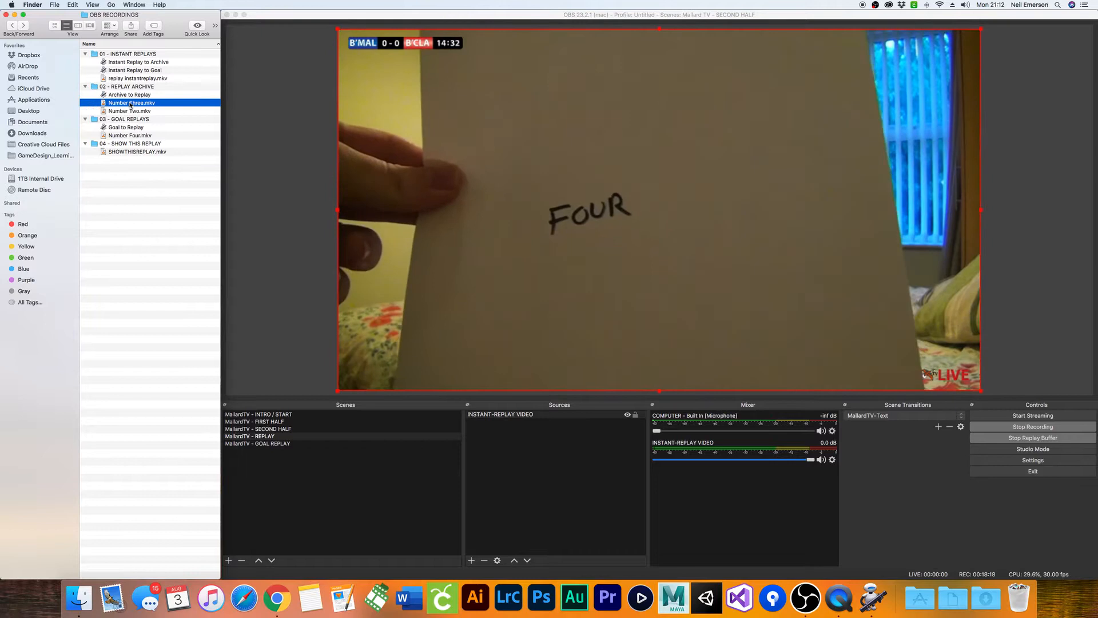
{"action": "key", "text": "Return"}
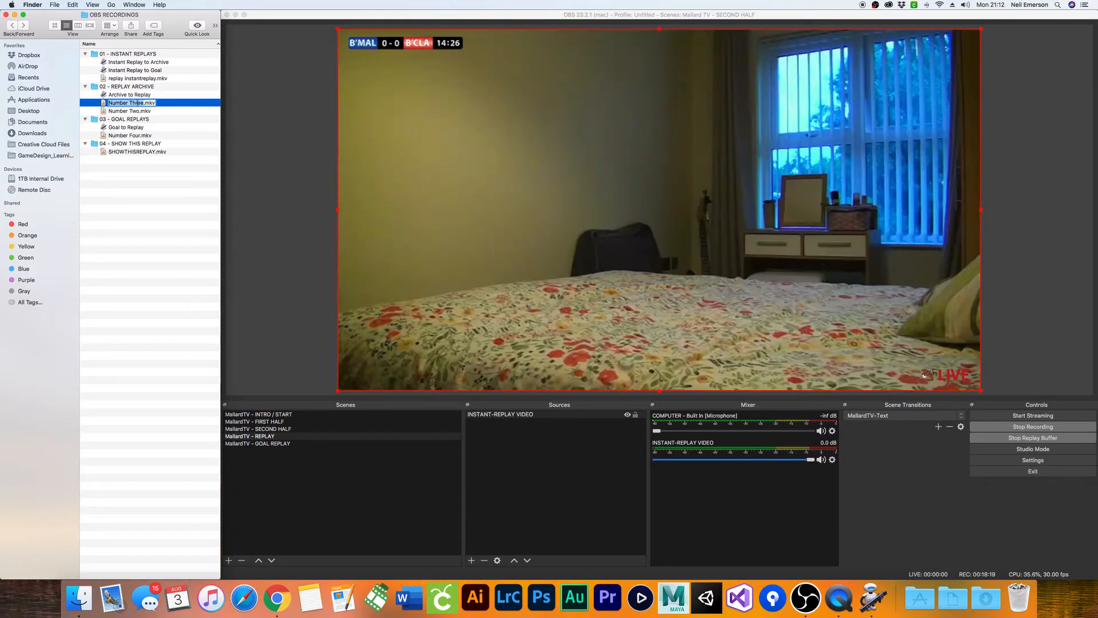
{"action": "left_click", "coordinate": [140, 103]}
{"action": "left_click_drag", "start_coordinate": [130, 103], "coordinate": [108, 103]}
{"action": "type", "text": "Three"}
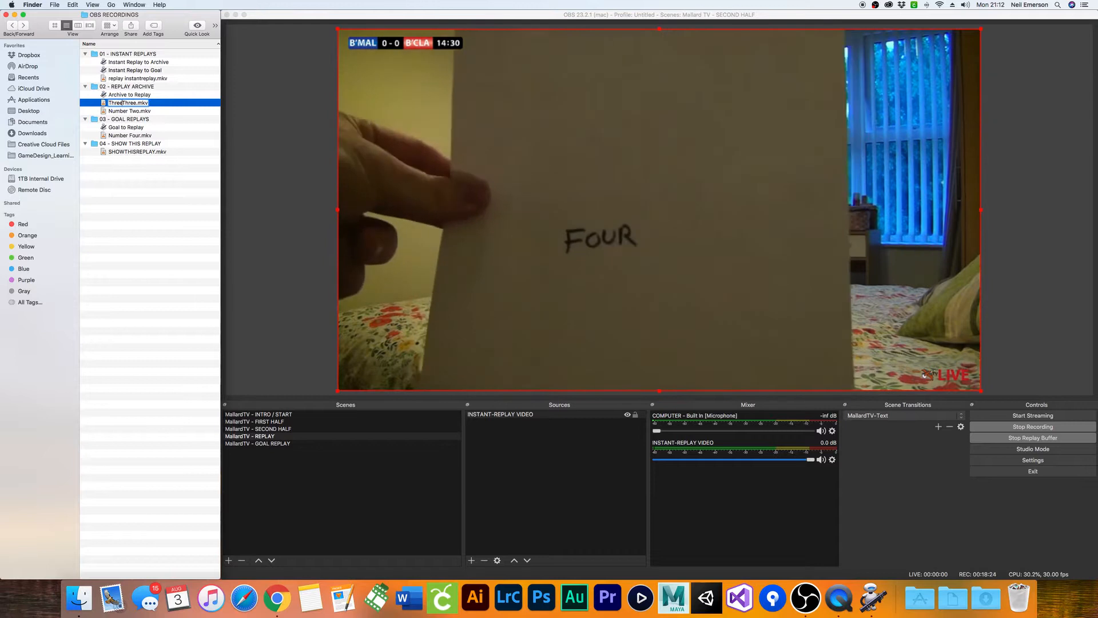
{"action": "type", "text": "Three"}
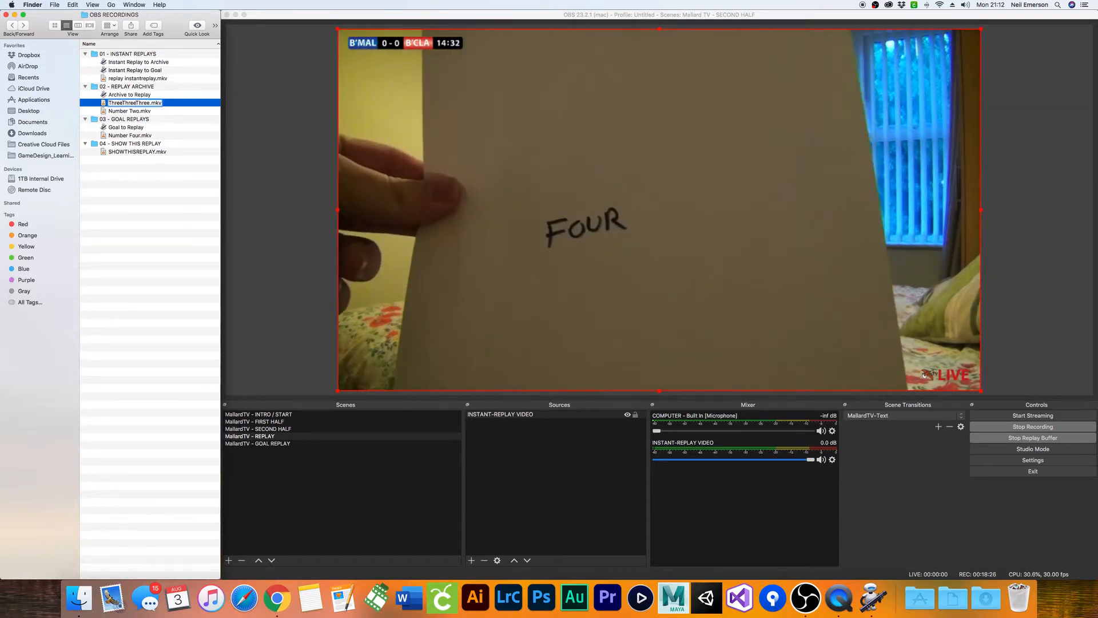
{"action": "key", "text": "Return"}
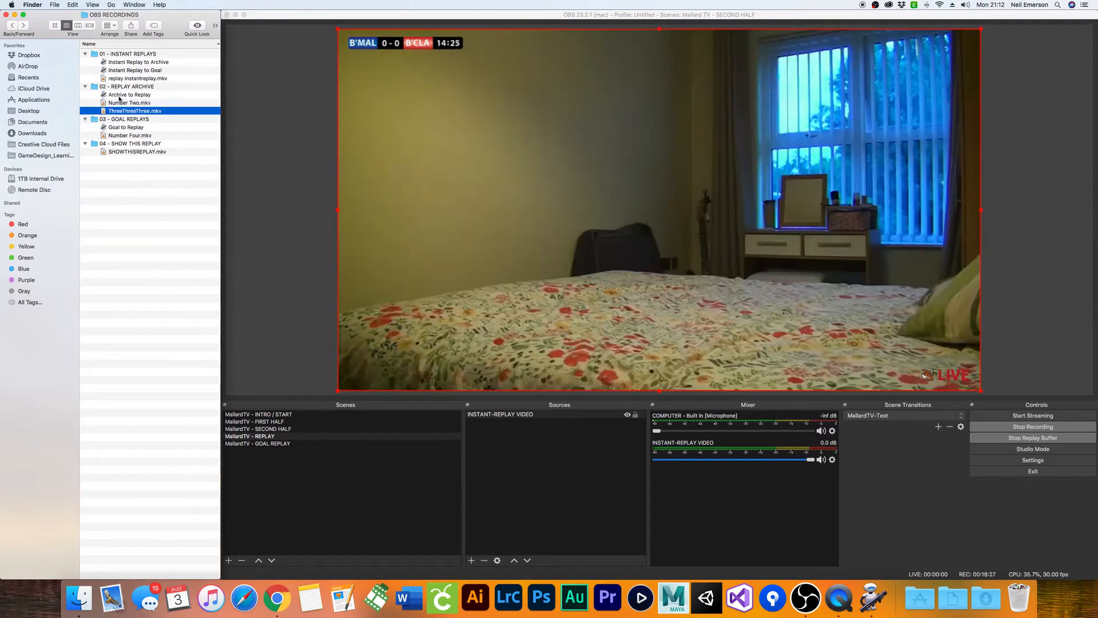
Run Archive to Replay with ThreeThreeThree.mkv, play it in the MallardTV - GOAL REPLAY scene, and return to FIRST HALF.
{"action": "left_click", "coordinate": [120, 96]}
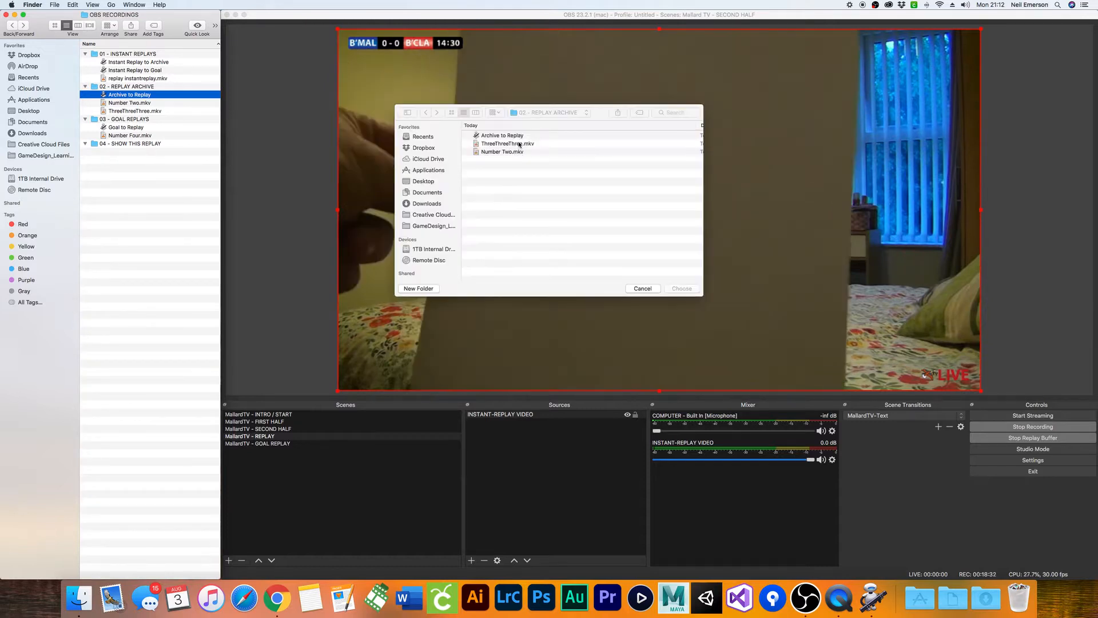
{"action": "left_click", "coordinate": [516, 143]}
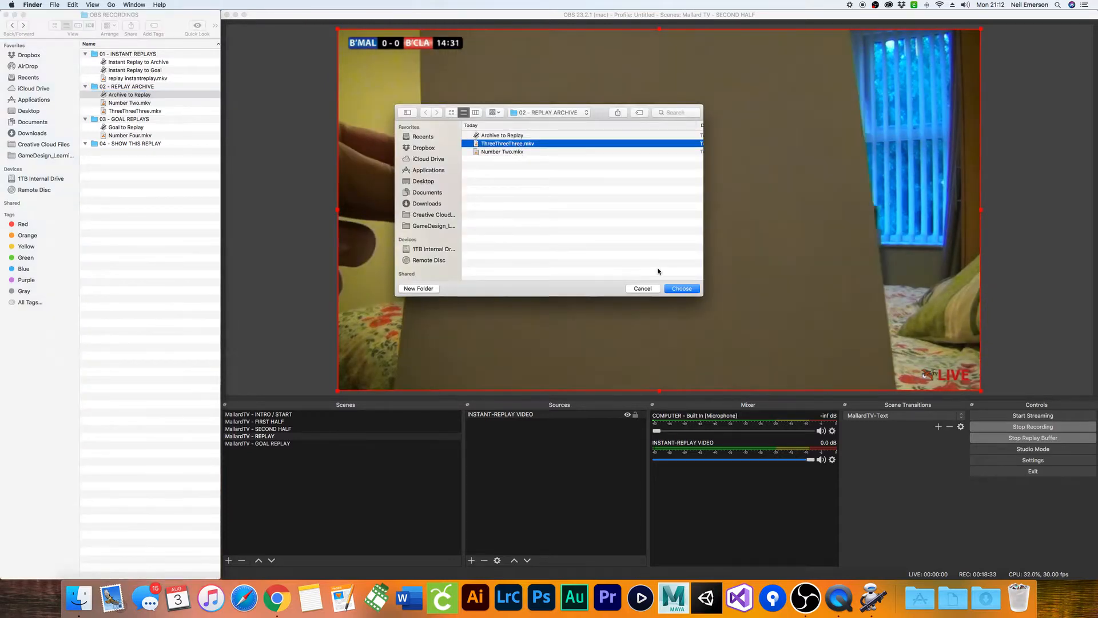
{"action": "left_click", "coordinate": [683, 288]}
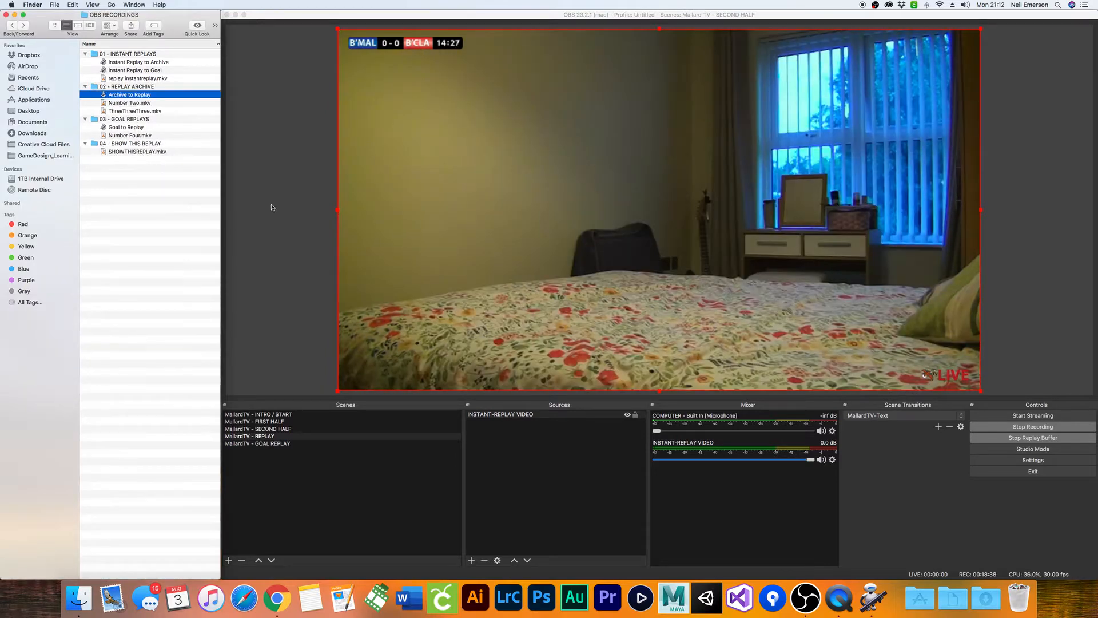
{"action": "left_click", "coordinate": [279, 445]}
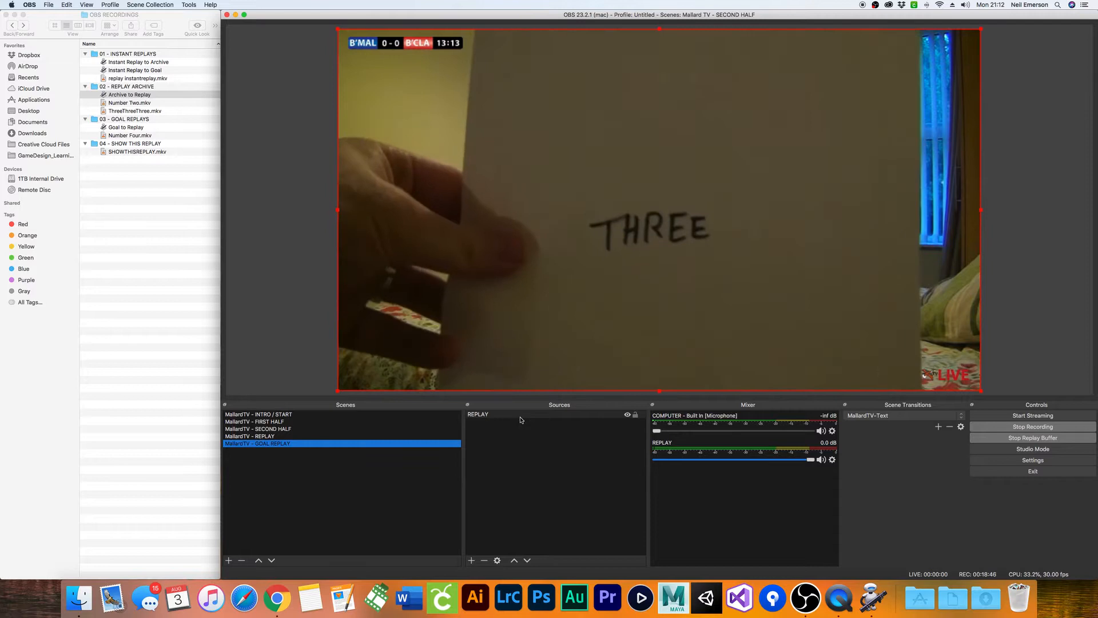
{"action": "left_click", "coordinate": [272, 422]}
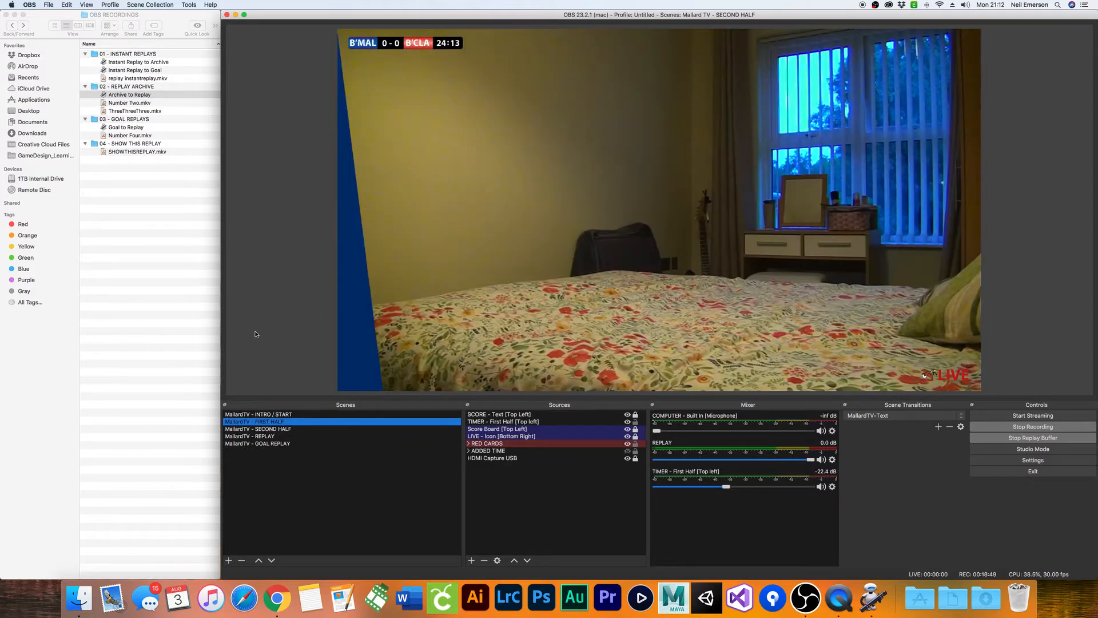